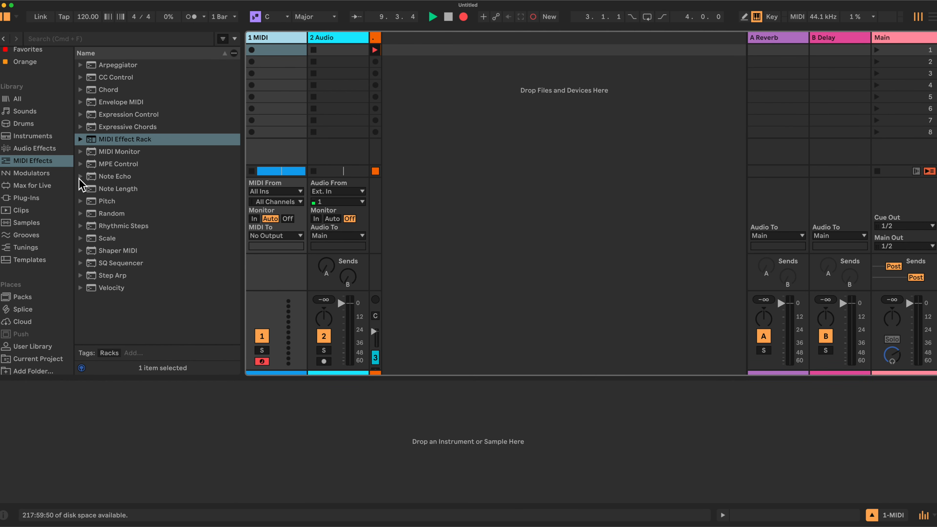
Load the Drift instrument onto the MIDI track and group it into an Instrument Rack.
{"action": "left_click", "coordinate": [26, 137]}
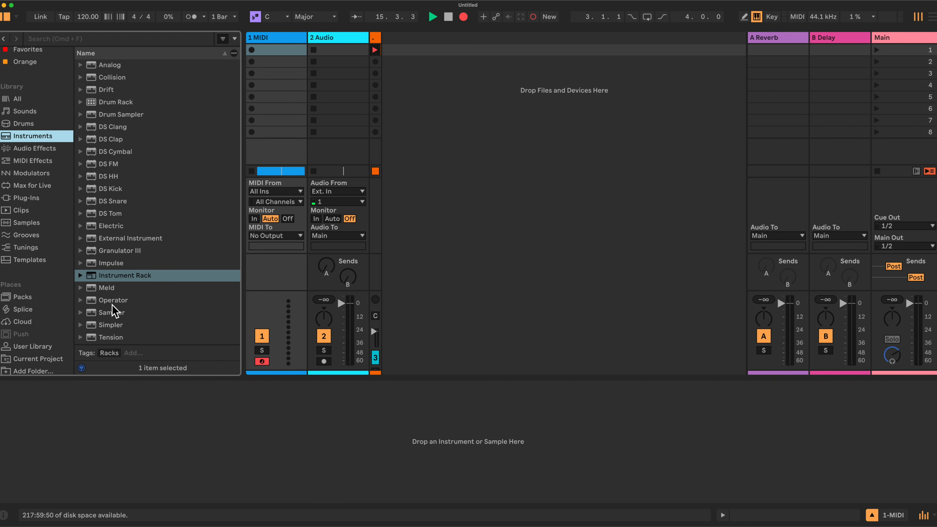
{"action": "left_click_drag", "start_coordinate": [125, 275], "coordinate": [97, 425]}
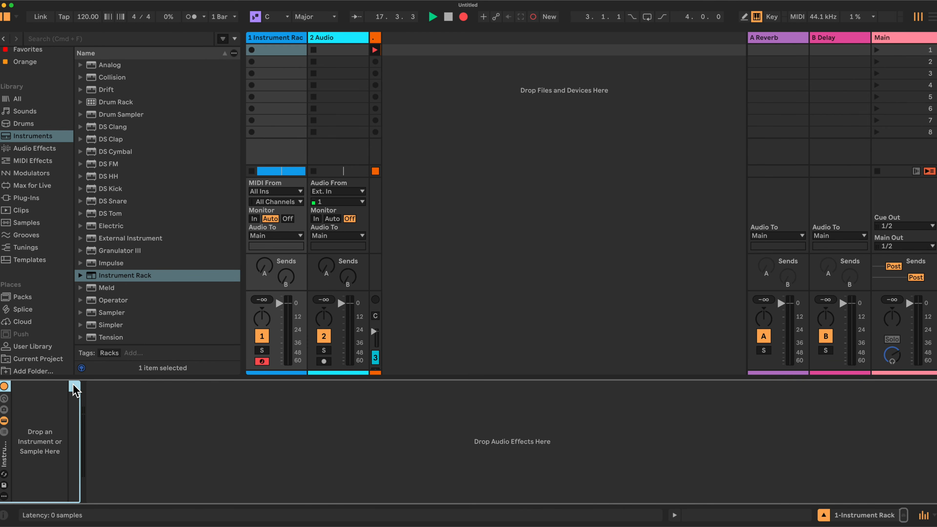
{"action": "key", "text": "Delete"}
{"action": "left_click_drag", "start_coordinate": [108, 89], "coordinate": [163, 422]}
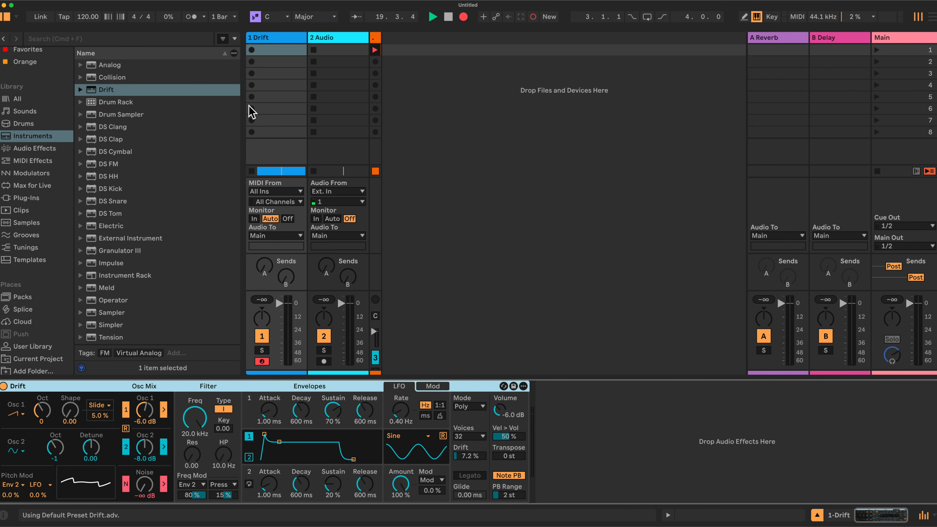
{"action": "right_click", "coordinate": [104, 387]}
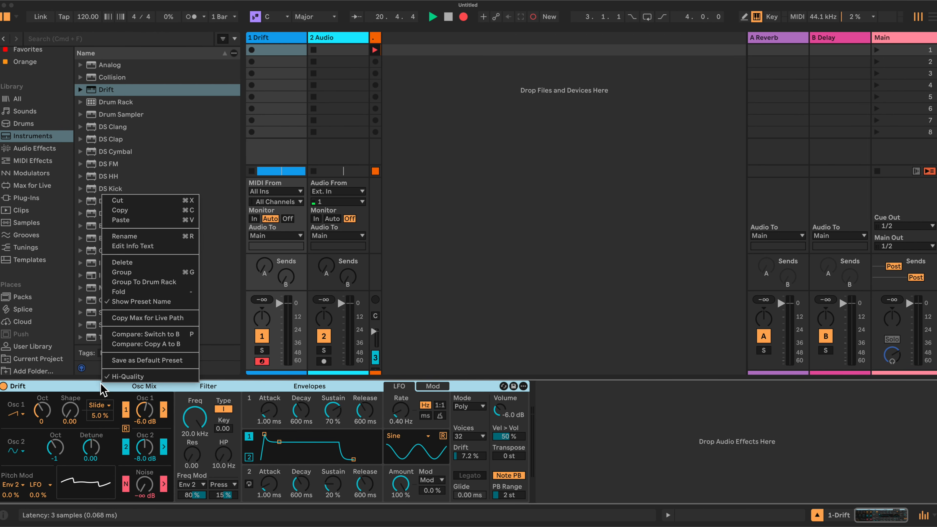
{"action": "left_click", "coordinate": [128, 273]}
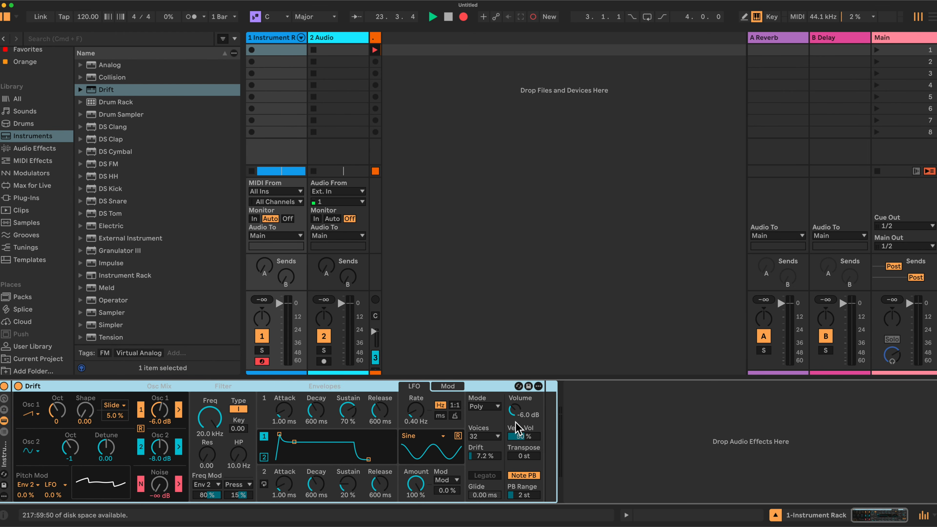
Show the Instrument Rack's macro controls and increase the number of macros to 16.
{"action": "left_click", "coordinate": [4, 398]}
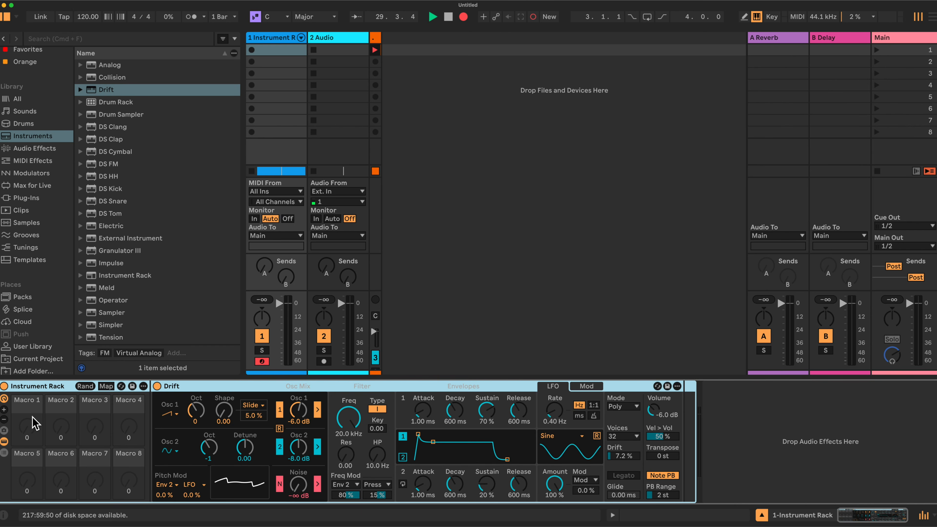
{"action": "left_click", "coordinate": [5, 410]}
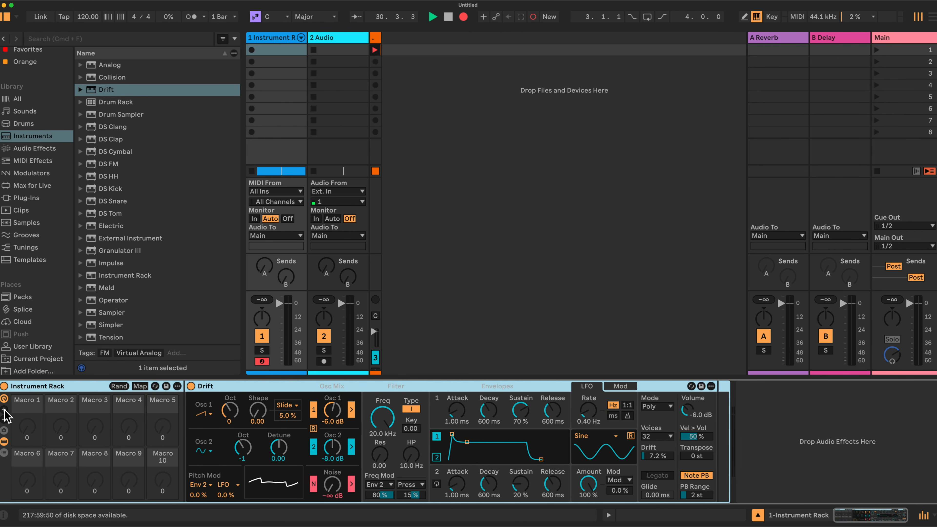
{"action": "left_click", "coordinate": [4, 409]}
{"action": "left_click", "coordinate": [5, 409]}
{"action": "left_click", "coordinate": [4, 410]}
{"action": "left_click", "coordinate": [4, 420]}
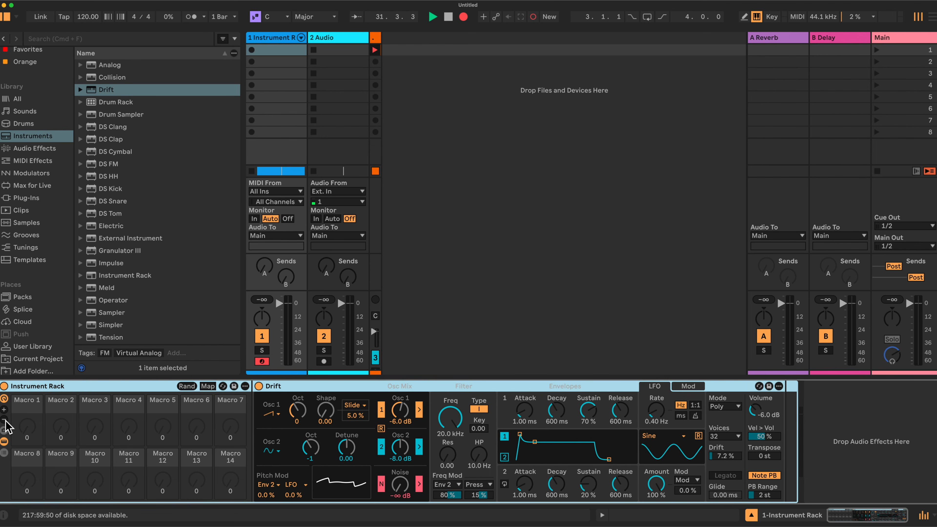
{"action": "left_click", "coordinate": [5, 420]}
{"action": "left_click", "coordinate": [4, 419]}
{"action": "left_click", "coordinate": [5, 410]}
{"action": "left_click", "coordinate": [5, 409]}
{"action": "left_click", "coordinate": [5, 409]}
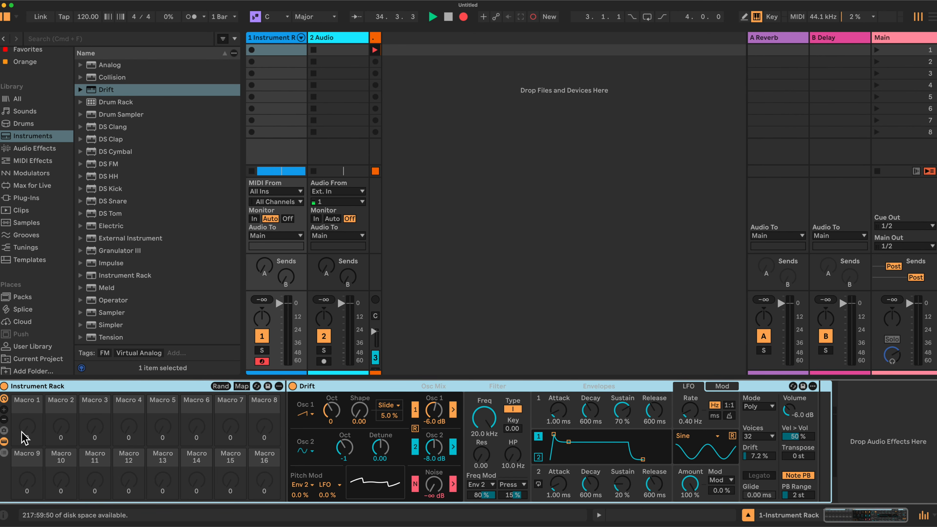
Examine the rack's macro variations, chain list and device display, leaving only the macros and Drift shown.
{"action": "left_click", "coordinate": [4, 430]}
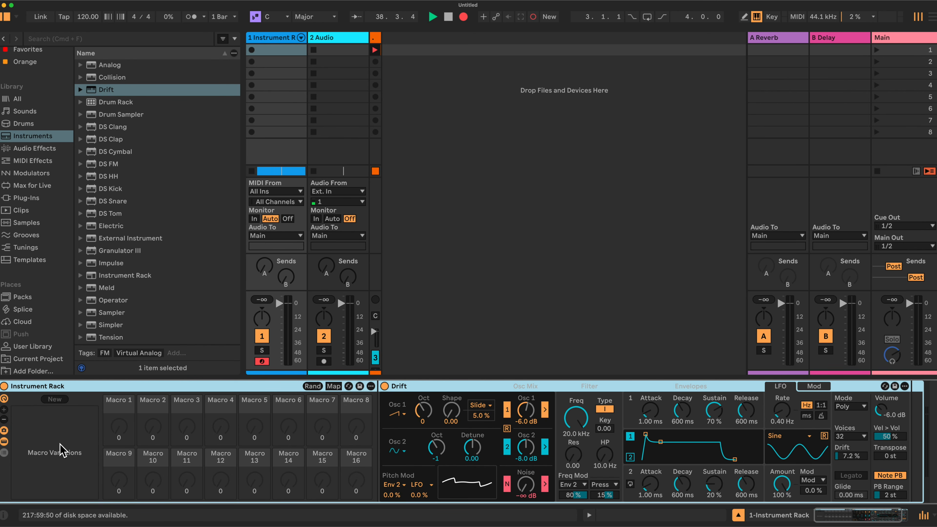
{"action": "left_click", "coordinate": [4, 452]}
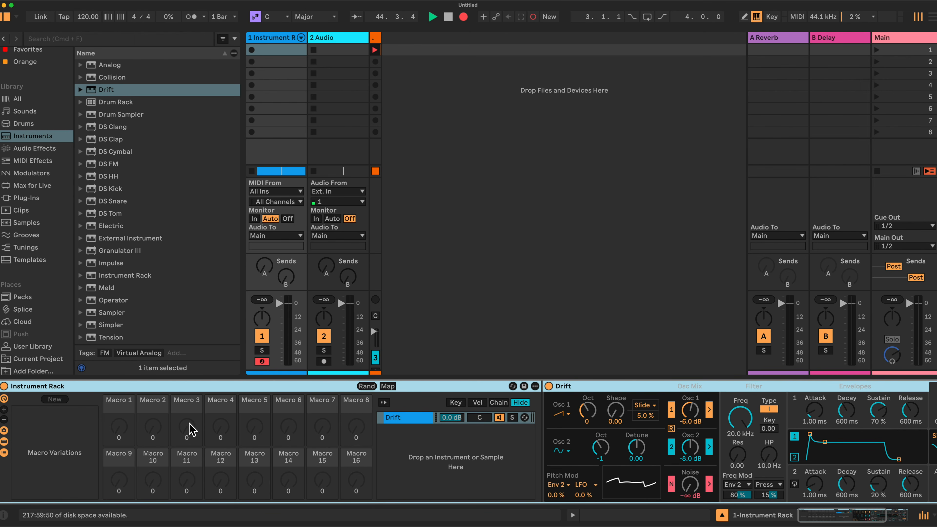
{"action": "left_click", "coordinate": [5, 452]}
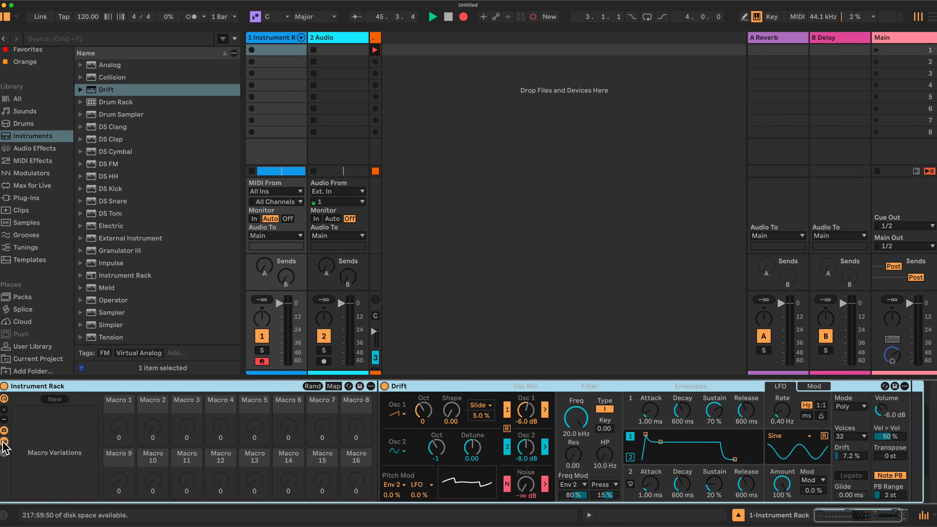
{"action": "left_click", "coordinate": [4, 441]}
{"action": "left_click", "coordinate": [5, 430]}
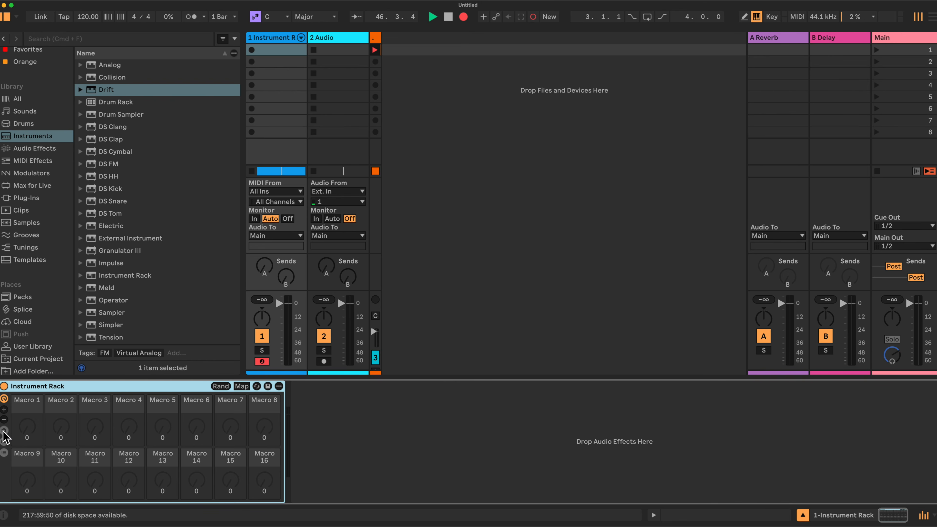
{"action": "left_click", "coordinate": [5, 441]}
{"action": "left_click", "coordinate": [5, 441]}
{"action": "left_click", "coordinate": [4, 441]}
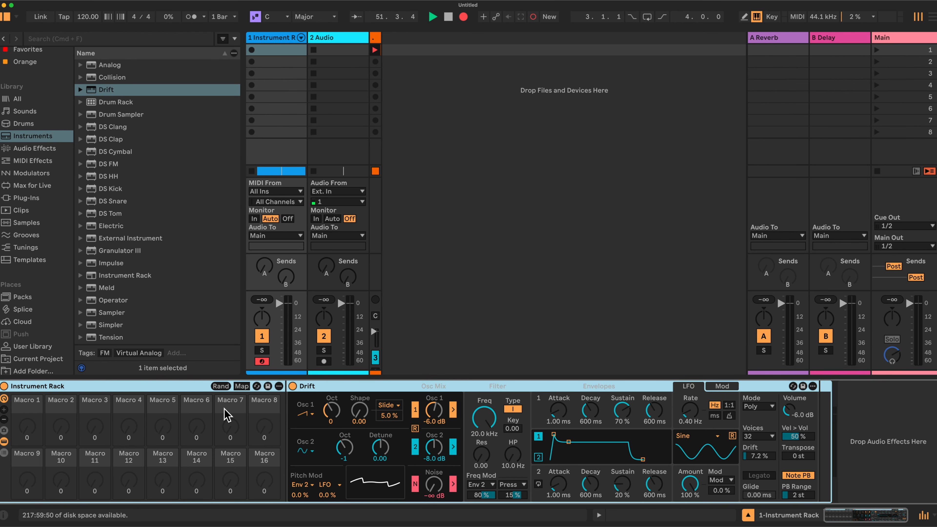
Map Drift's low-pass filter frequency to the rack's first macro.
{"action": "left_click", "coordinate": [241, 386]}
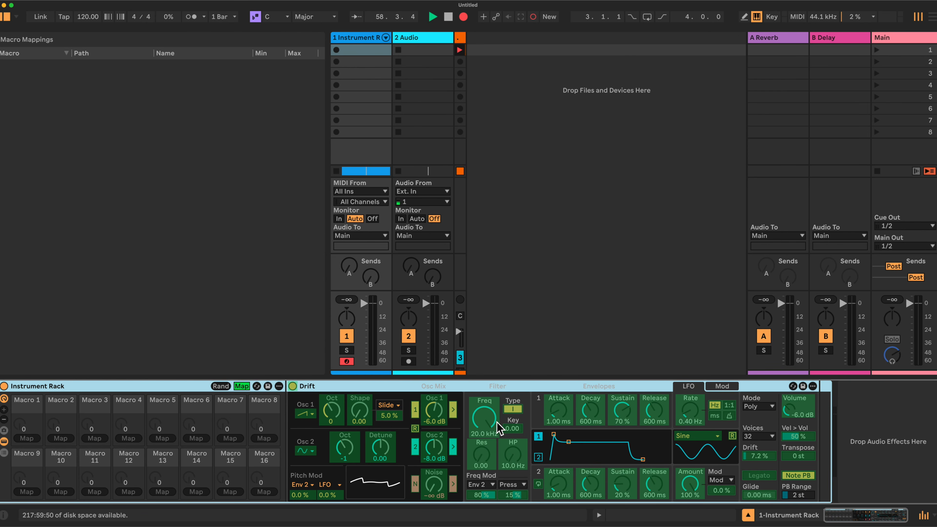
{"action": "left_click", "coordinate": [488, 421]}
{"action": "left_click", "coordinate": [487, 424]}
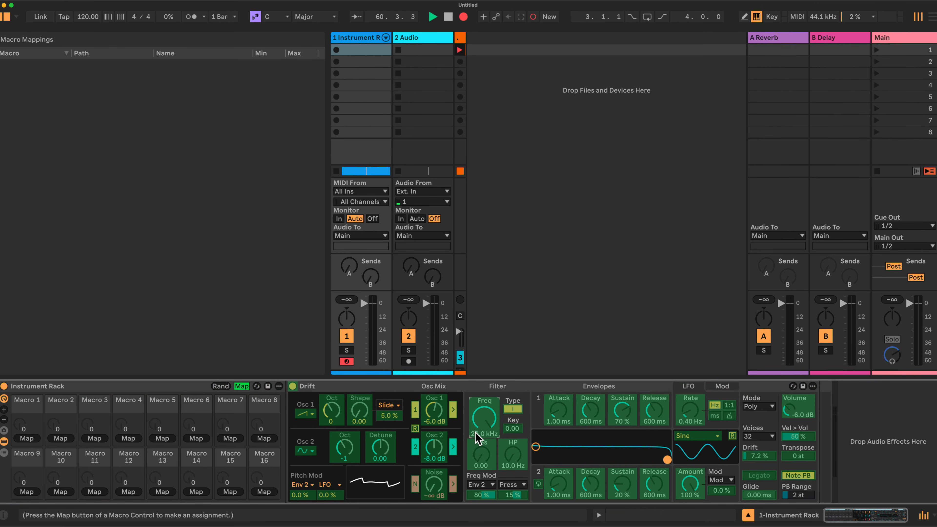
{"action": "left_click", "coordinate": [27, 438]}
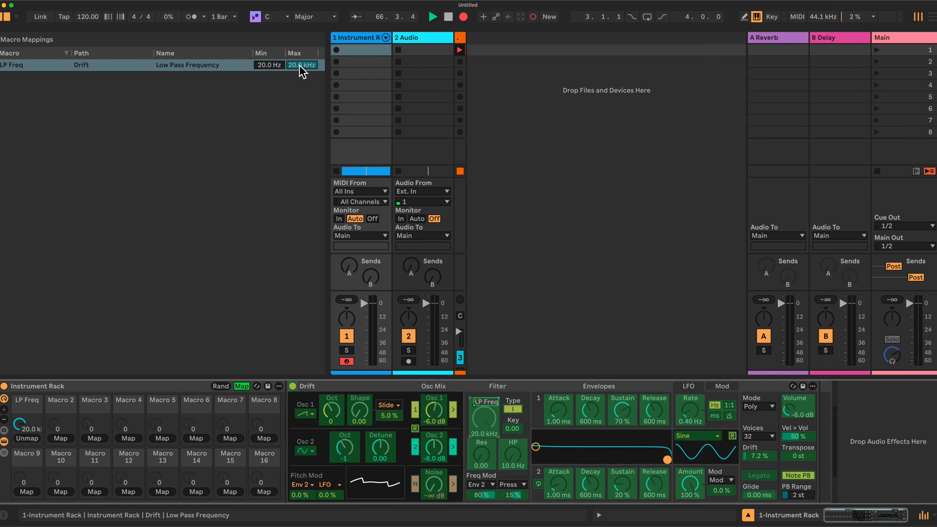
Set the low-pass frequency mapping's maximum to 12 kHz and test the macro's range.
{"action": "left_click_drag", "start_coordinate": [301, 72], "coordinate": [301, 97]}
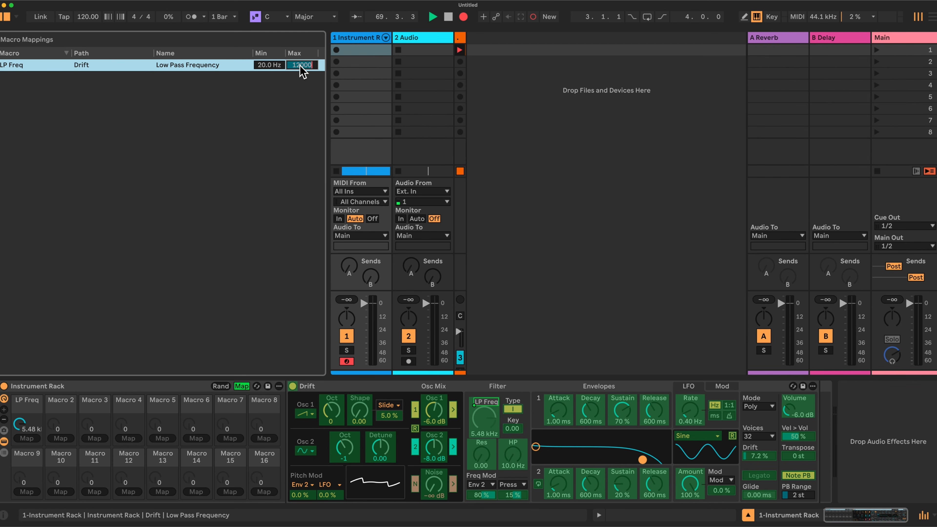
{"action": "key", "text": "Return"}
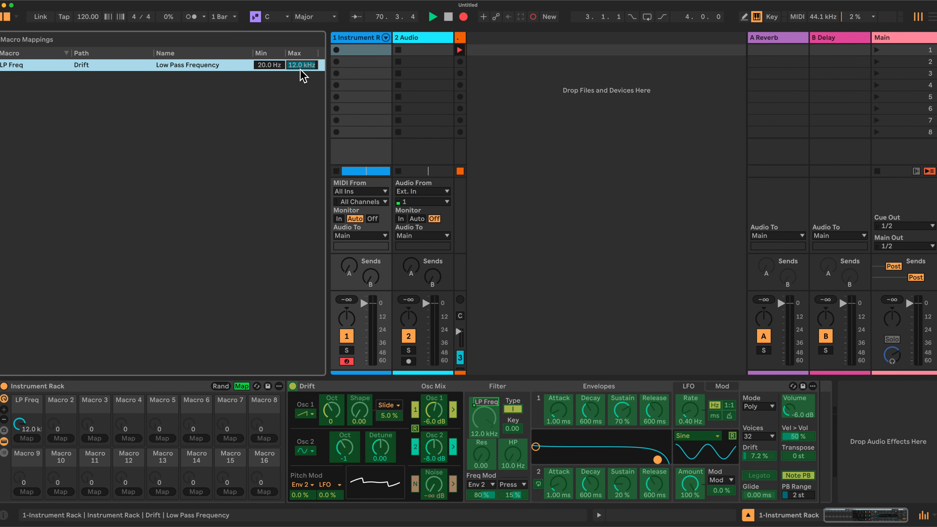
{"action": "left_click", "coordinate": [240, 385]}
{"action": "mouse_move", "coordinate": [27, 426]}
{"action": "left_mouse_down"}
{"action": "mouse_move", "coordinate": [27, 448]}
{"action": "mouse_move", "coordinate": [26, 426]}
{"action": "left_mouse_up"}
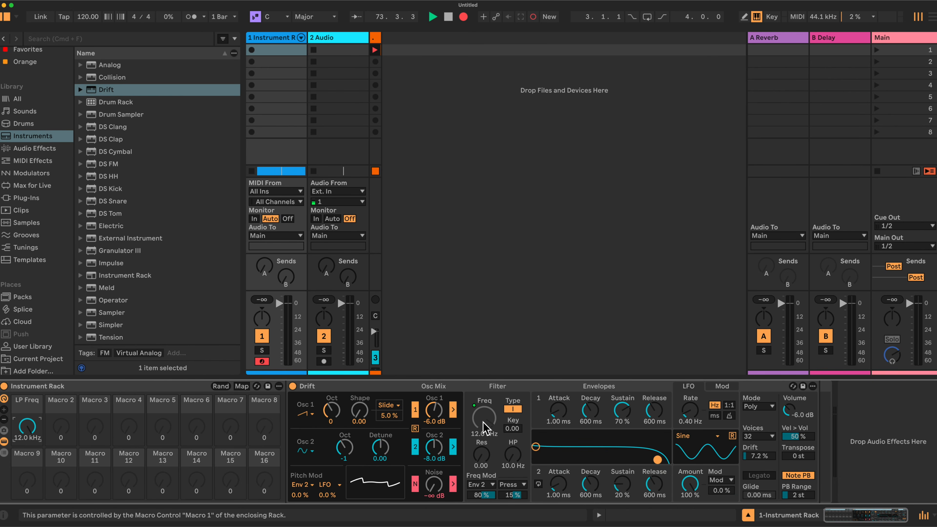
{"action": "mouse_move", "coordinate": [27, 424]}
{"action": "left_mouse_down"}
{"action": "mouse_move", "coordinate": [27, 458]}
{"action": "mouse_move", "coordinate": [27, 424]}
{"action": "left_mouse_up"}
Set the low-pass frequency mapping's minimum to 60 Hz and sweep the macro up to its maximum.
{"action": "left_click", "coordinate": [242, 386]}
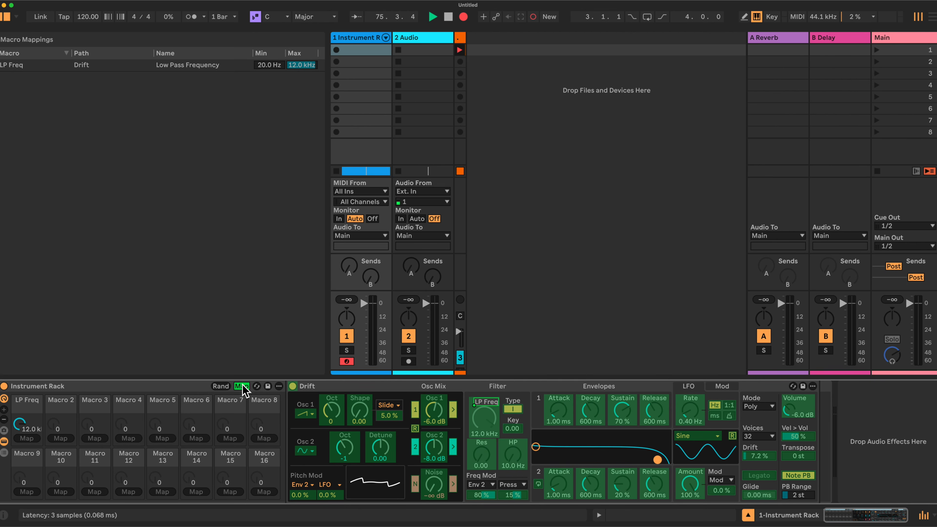
{"action": "left_click_drag", "start_coordinate": [269, 65], "coordinate": [269, 63]}
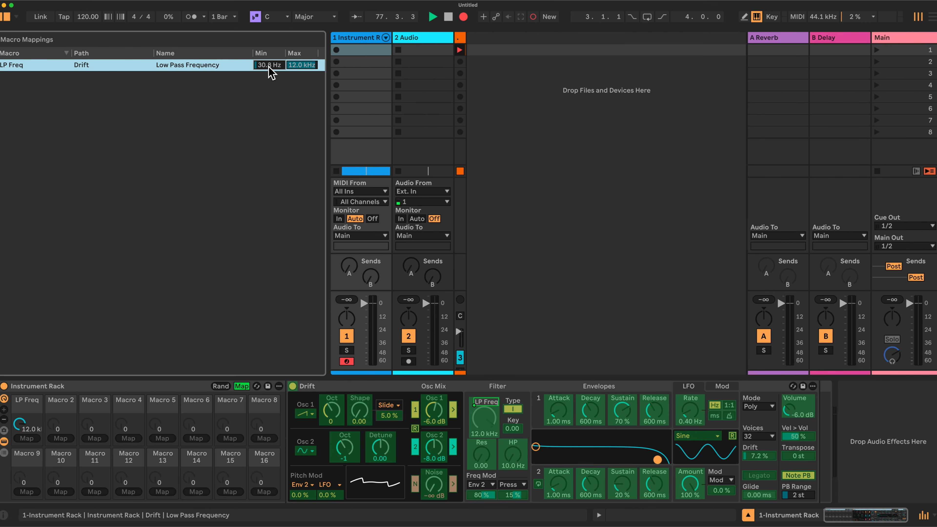
{"action": "left_click", "coordinate": [242, 385]}
{"action": "mouse_move", "coordinate": [27, 427]}
{"action": "left_mouse_down"}
{"action": "mouse_move", "coordinate": [28, 481]}
{"action": "mouse_move", "coordinate": [28, 430]}
{"action": "left_mouse_up"}
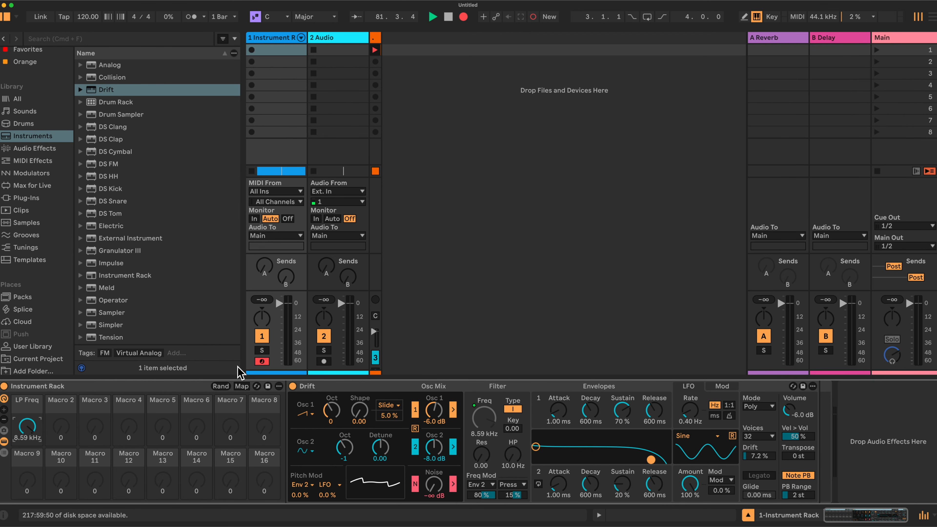
{"action": "left_click", "coordinate": [242, 386]}
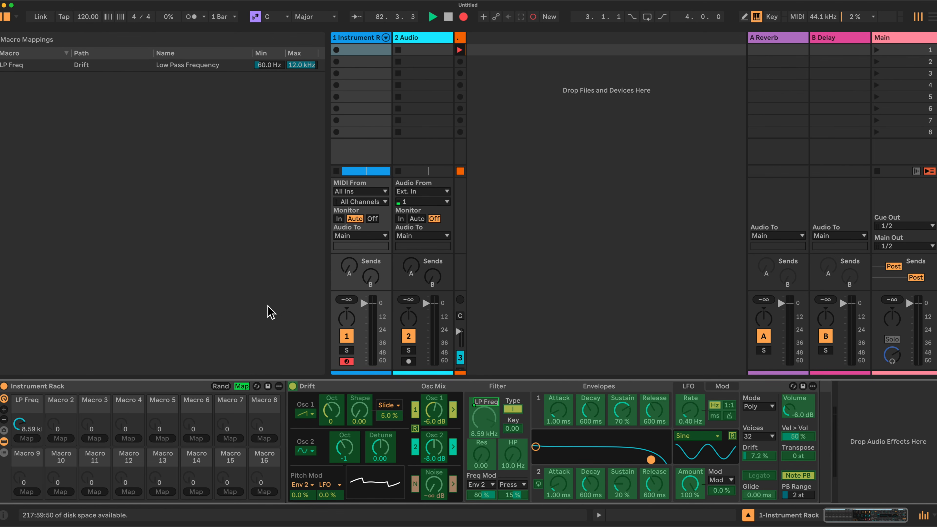
{"action": "left_click", "coordinate": [243, 386]}
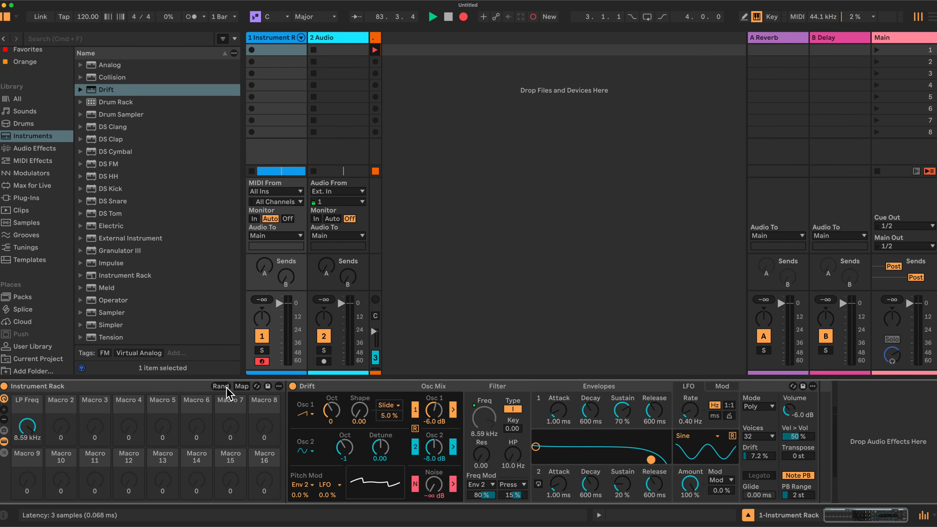
{"action": "left_click_drag", "start_coordinate": [32, 430], "coordinate": [32, 409]}
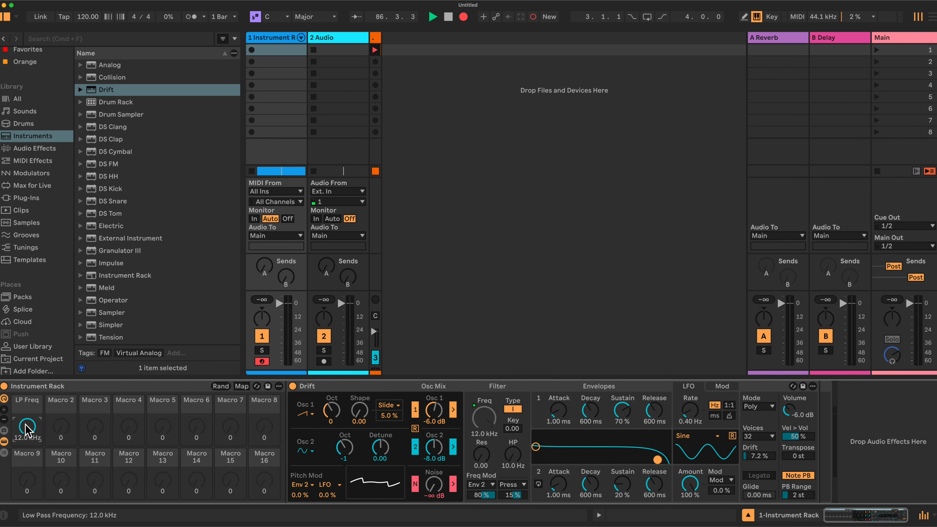
Map Drift's high-pass frequency to the first macro as well, with a maximum of 100 Hz.
{"action": "left_click", "coordinate": [242, 386]}
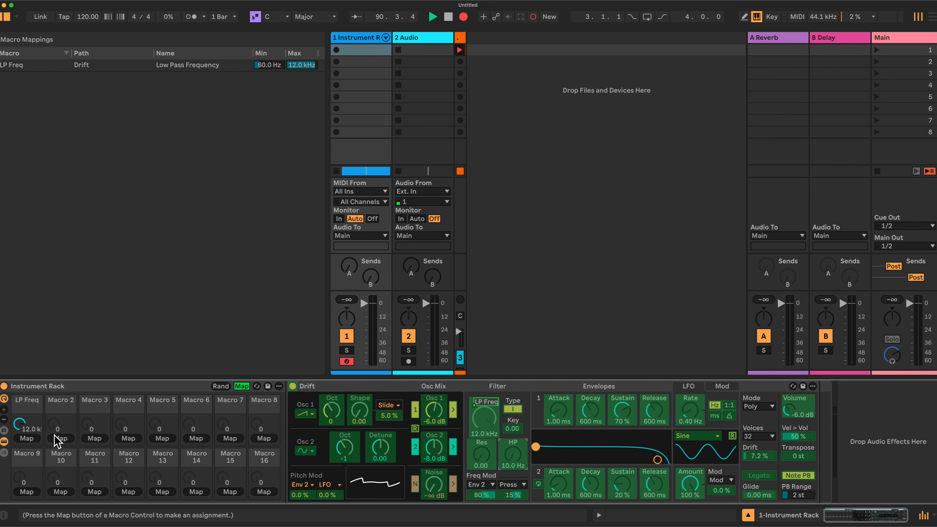
{"action": "left_click", "coordinate": [28, 439]}
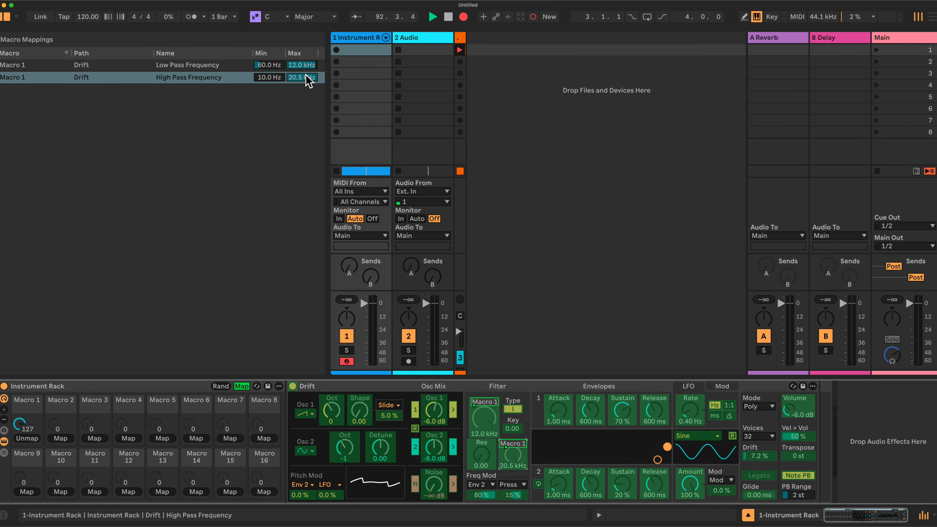
{"action": "left_click_drag", "start_coordinate": [306, 76], "coordinate": [306, 82]}
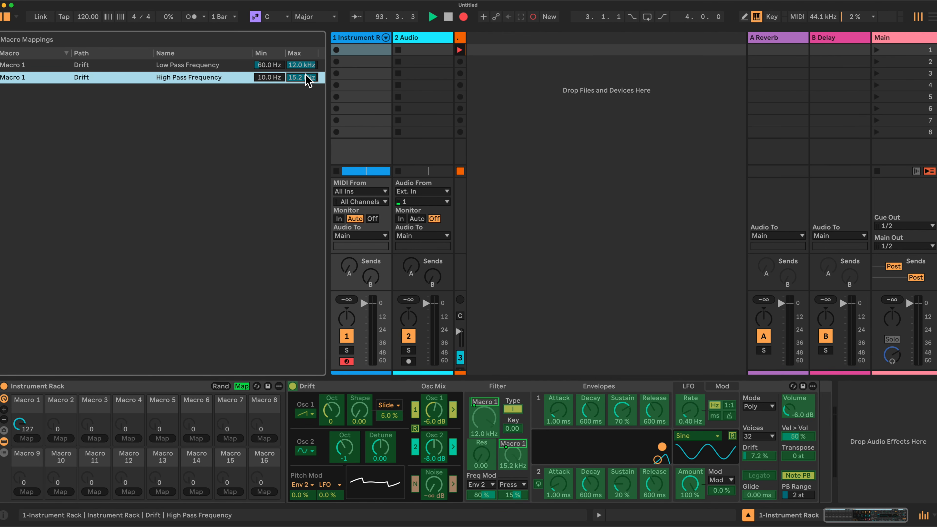
{"action": "type", "text": "100"}
{"action": "key", "text": "Return"}
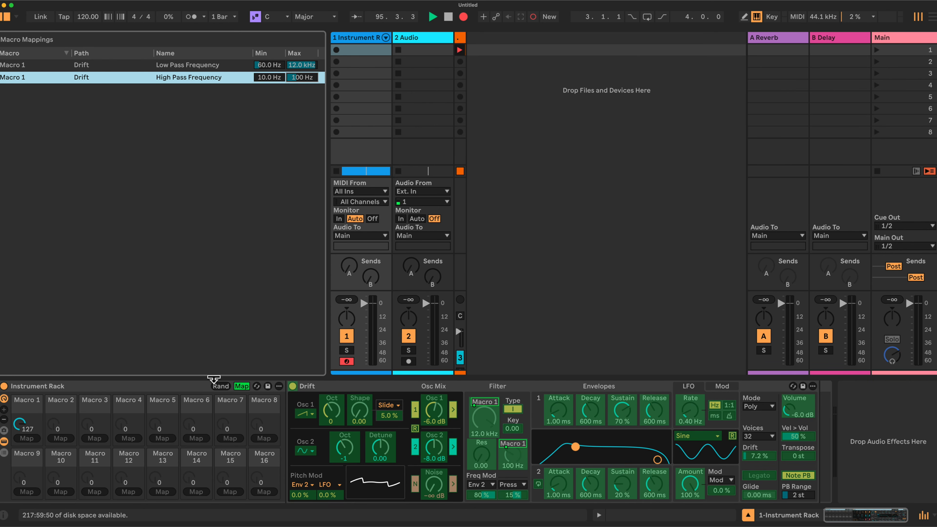
Leave mapping mode and sweep Macro 1 to test both filter mappings, ending at 62.
{"action": "left_click_drag", "start_coordinate": [21, 425], "coordinate": [31, 480]}
{"action": "left_click", "coordinate": [236, 387]}
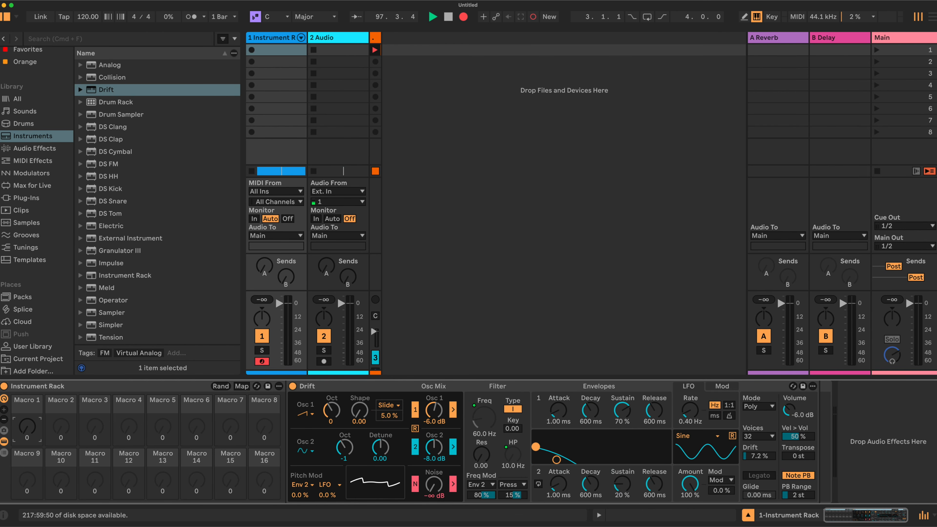
{"action": "left_click_drag", "start_coordinate": [26, 426], "coordinate": [27, 409]}
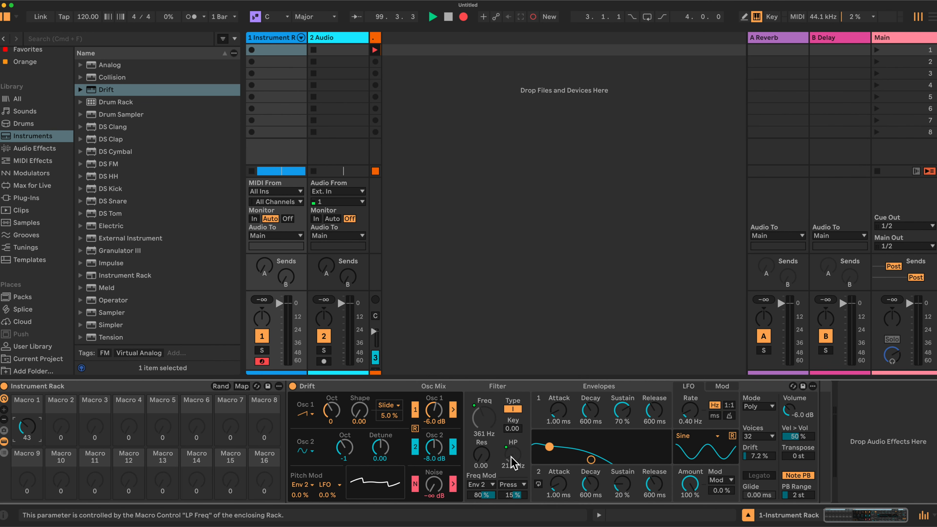
{"action": "left_click_drag", "start_coordinate": [27, 434], "coordinate": [28, 428]}
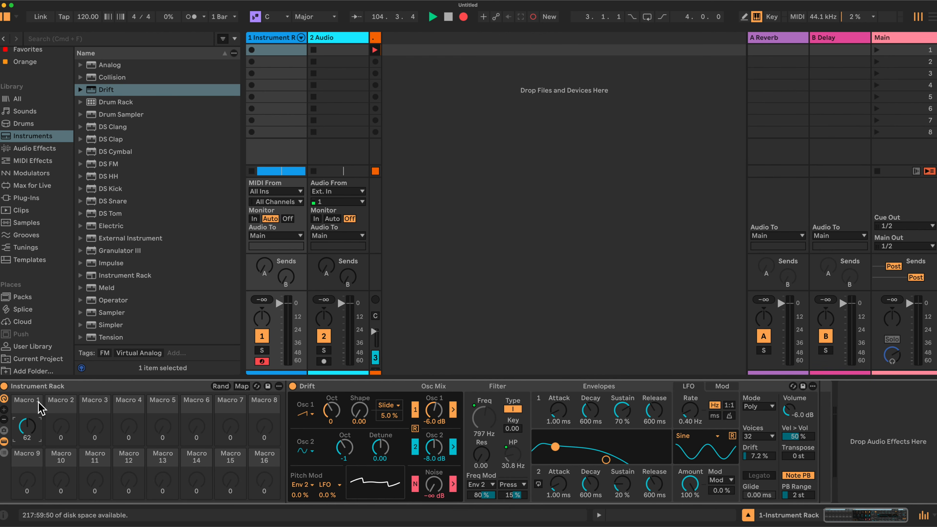
Rename Macro 1 as Filters, colour it turquoise and set its knob to 65.
{"action": "right_click", "coordinate": [34, 407]}
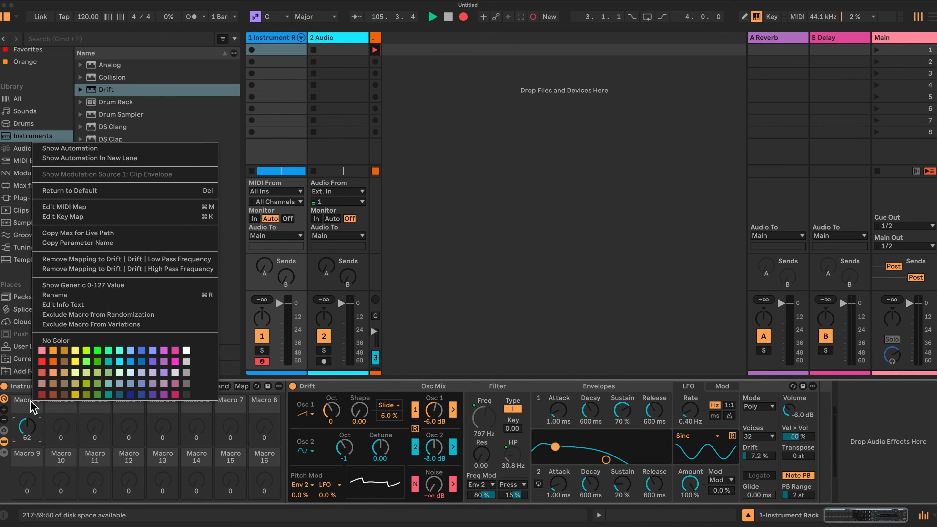
{"action": "left_click", "coordinate": [55, 295]}
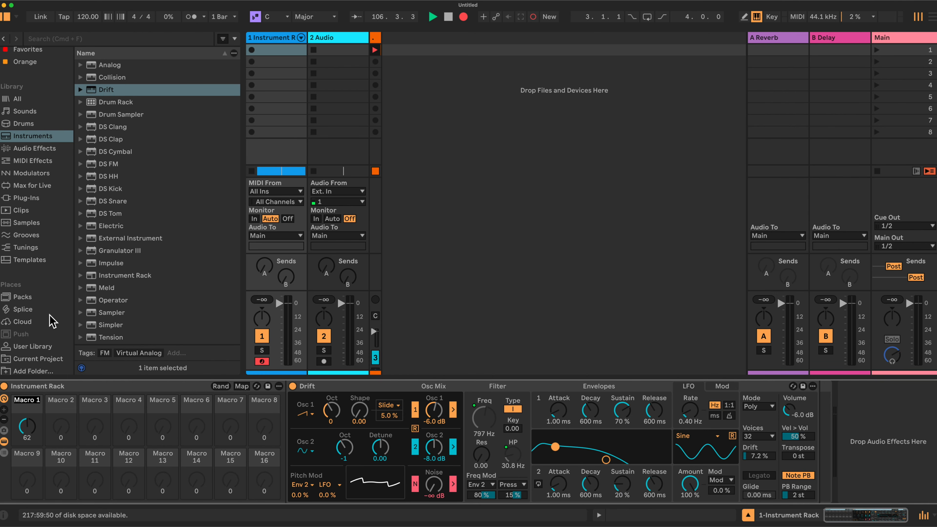
{"action": "type", "text": "Filters"}
{"action": "right_click", "coordinate": [37, 404]}
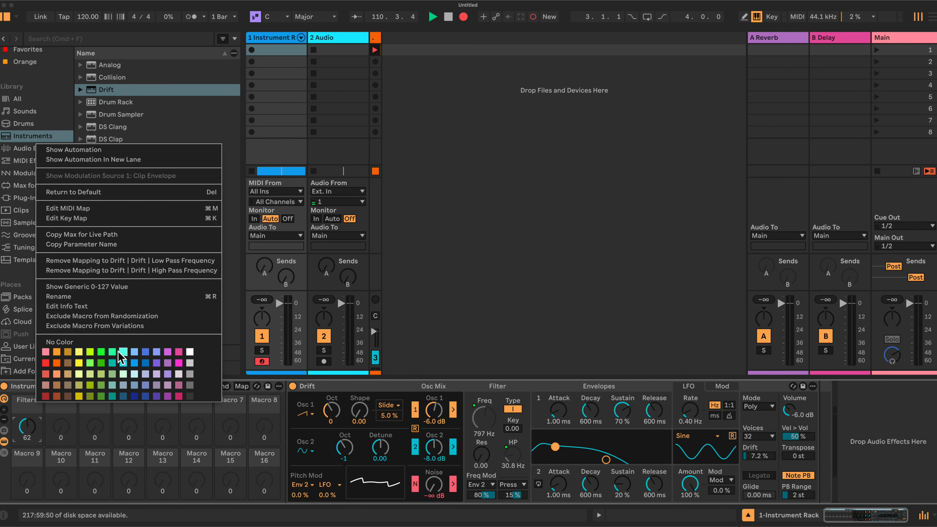
{"action": "left_click", "coordinate": [122, 352]}
{"action": "mouse_move", "coordinate": [27, 426]}
{"action": "left_mouse_down"}
{"action": "mouse_move", "coordinate": [27, 443]}
{"action": "mouse_move", "coordinate": [27, 430]}
{"action": "left_mouse_up"}
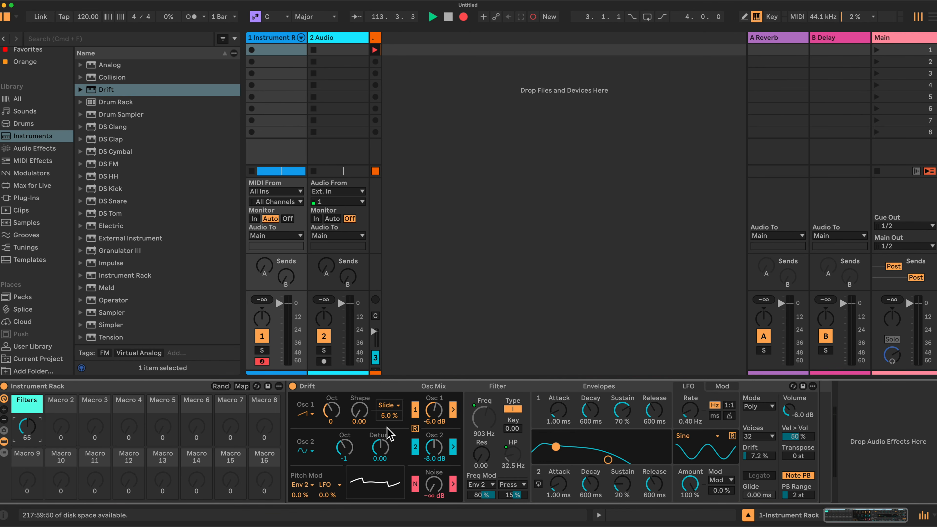
Map Drift's low-pass resonance to Macro 2, Envelope 1 attack to Macro 3 and Envelope 1 decay to Macro 4.
{"action": "left_click", "coordinate": [241, 386]}
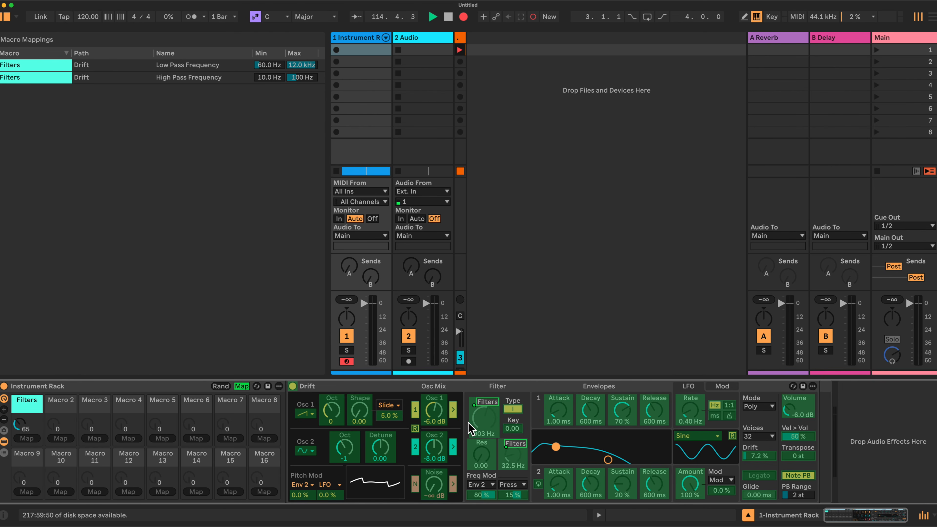
{"action": "left_click", "coordinate": [479, 448]}
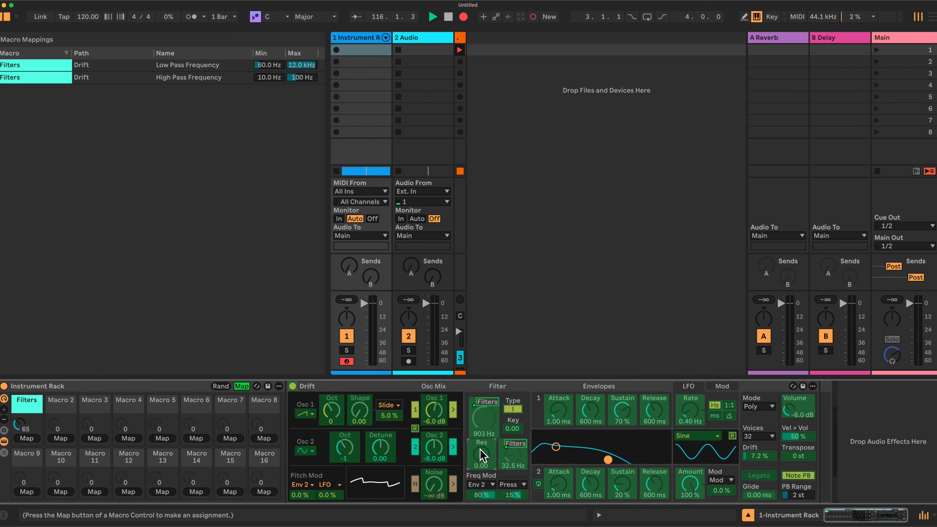
{"action": "left_click", "coordinate": [68, 439]}
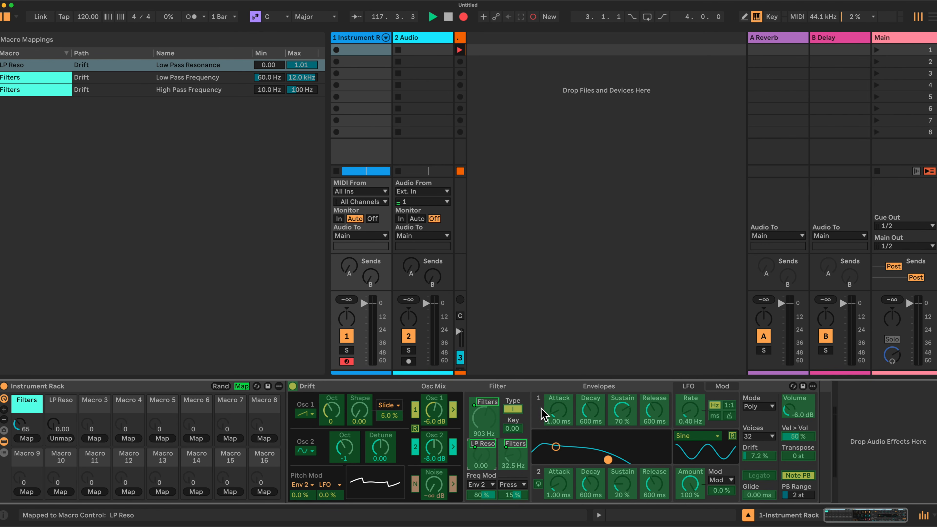
{"action": "left_click", "coordinate": [557, 411]}
{"action": "left_click", "coordinate": [96, 439]}
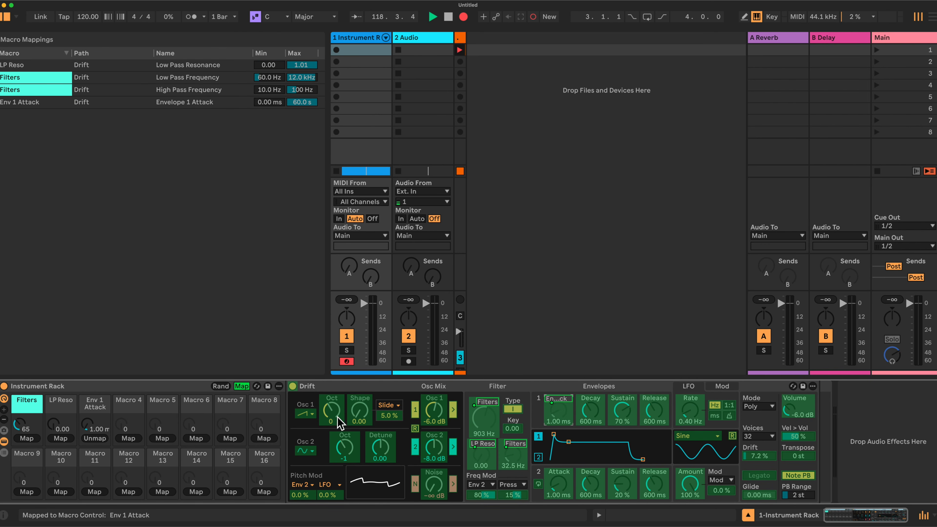
{"action": "left_click", "coordinate": [128, 438]}
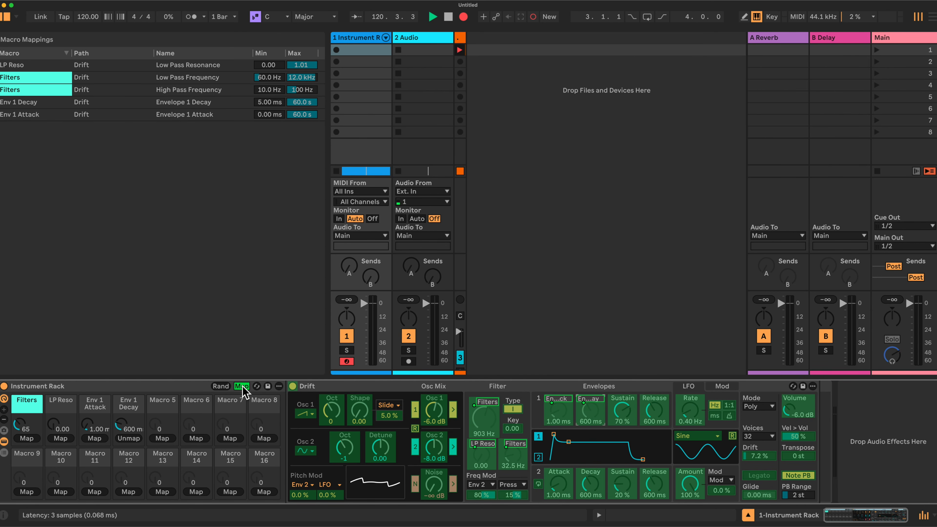
Colour the LP Reso macro turquoise and both Env 1 macros blue, finishing outside mapping mode.
{"action": "right_click", "coordinate": [72, 406]}
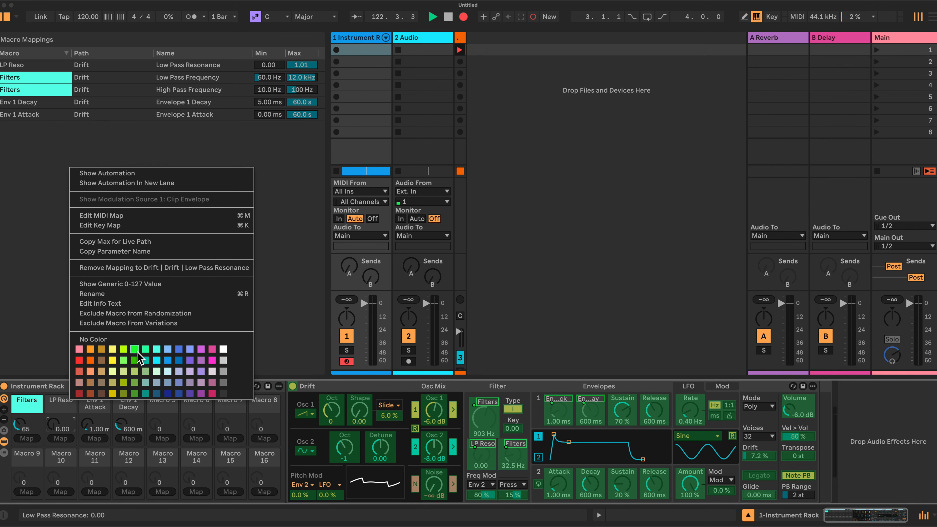
{"action": "left_click", "coordinate": [156, 359]}
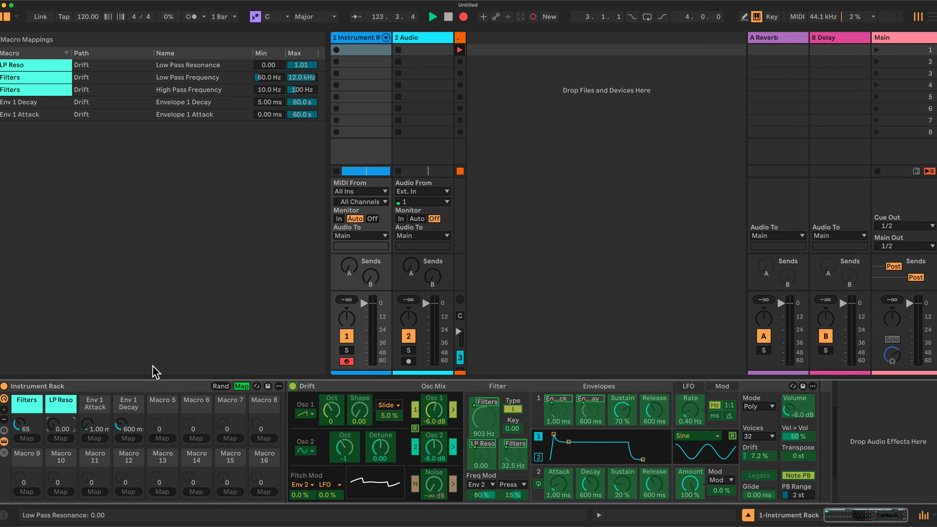
{"action": "right_click", "coordinate": [101, 403]}
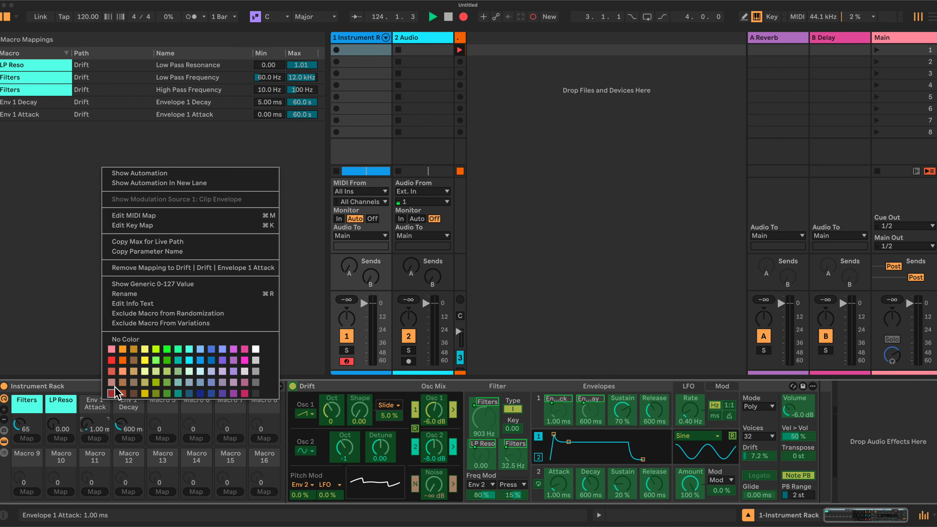
{"action": "left_click", "coordinate": [200, 360]}
{"action": "right_click", "coordinate": [129, 404]}
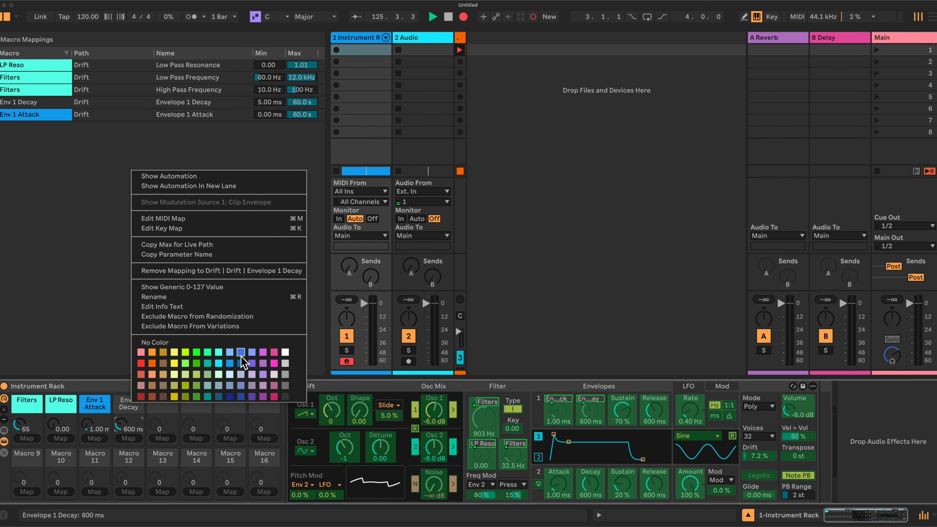
{"action": "left_click", "coordinate": [232, 362]}
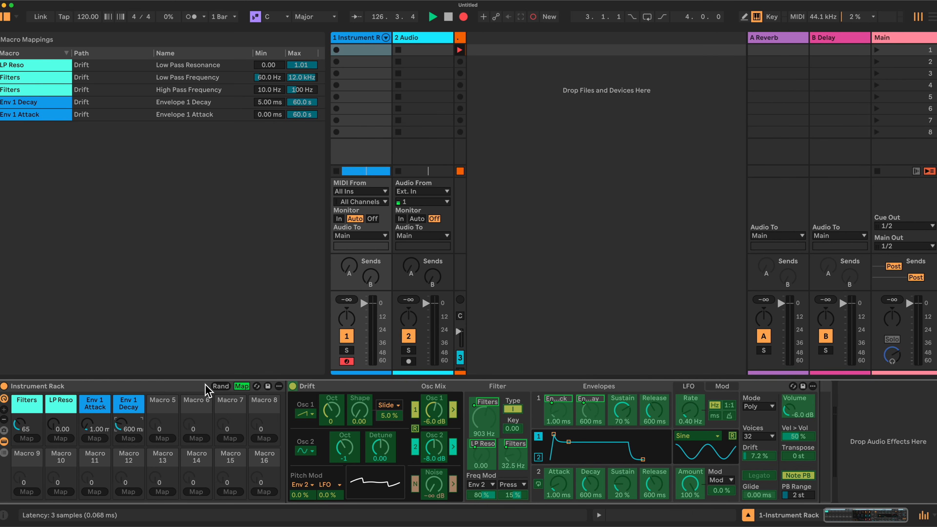
{"action": "left_click", "coordinate": [241, 386]}
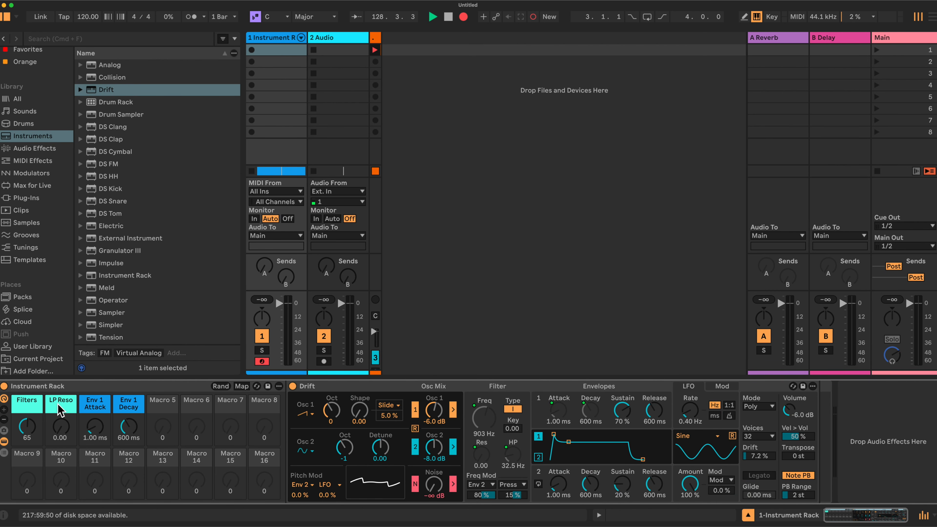
Show the rack's macro variations and randomize the macro values several times.
{"action": "left_click", "coordinate": [4, 430]}
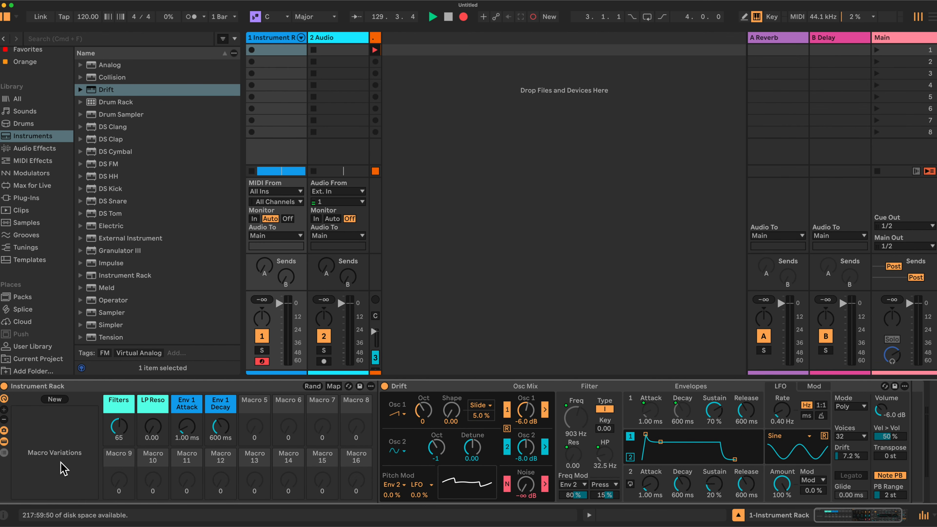
{"action": "left_click", "coordinate": [312, 386]}
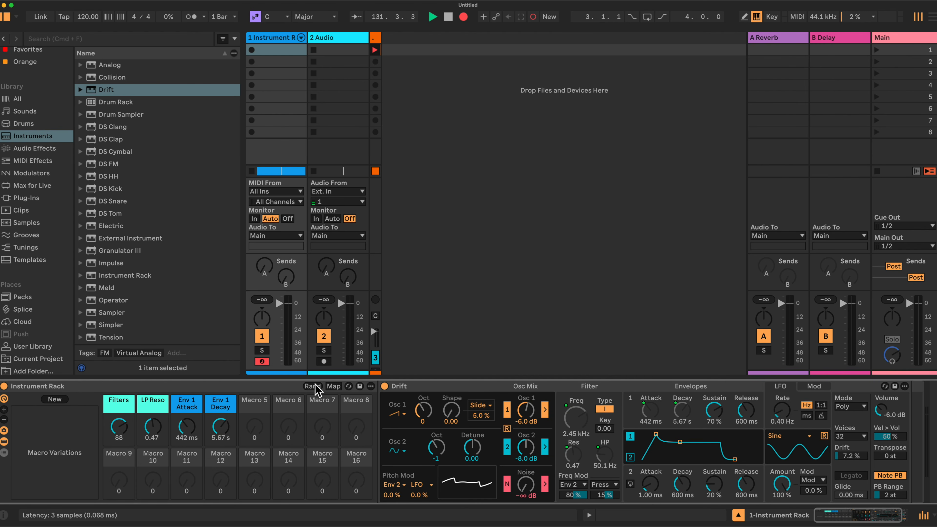
{"action": "left_click", "coordinate": [312, 386]}
{"action": "left_click", "coordinate": [313, 386]}
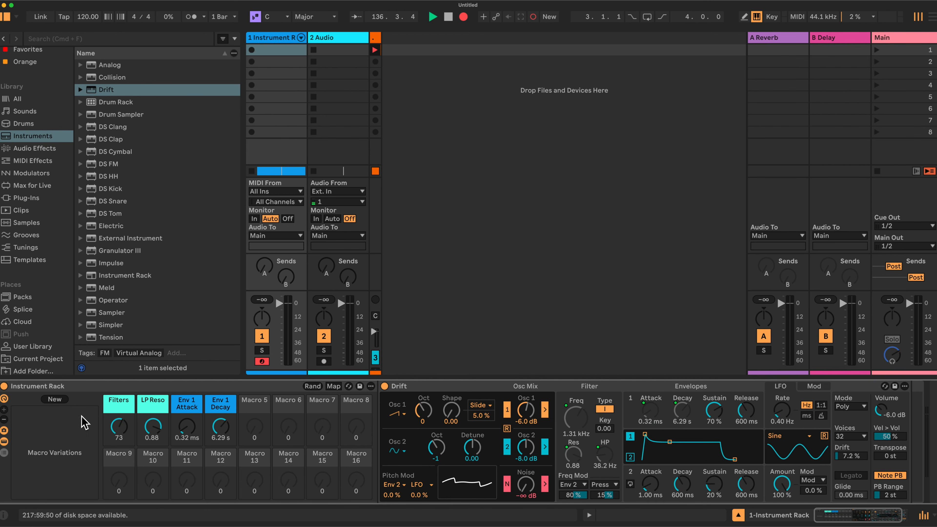
Store the current macro values as a new variation and rename it Vari 1.
{"action": "left_click", "coordinate": [55, 400]}
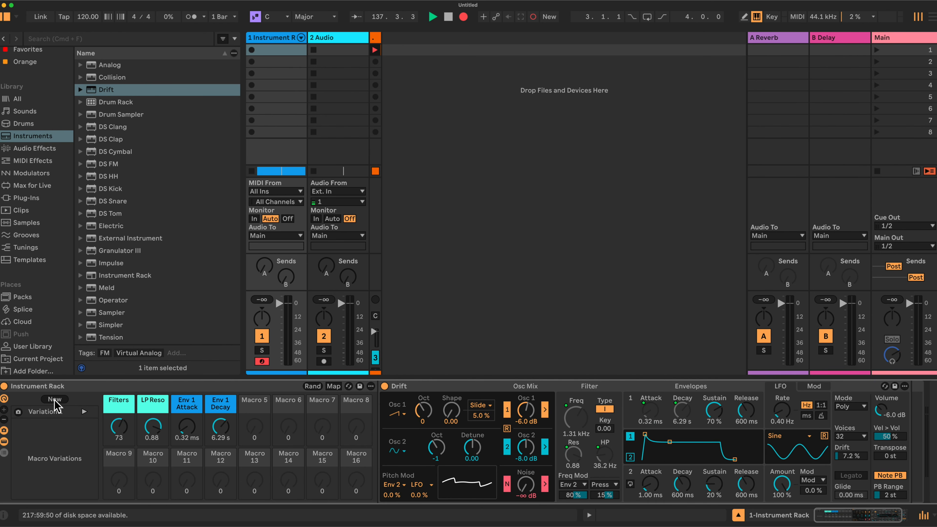
{"action": "right_click", "coordinate": [59, 417]}
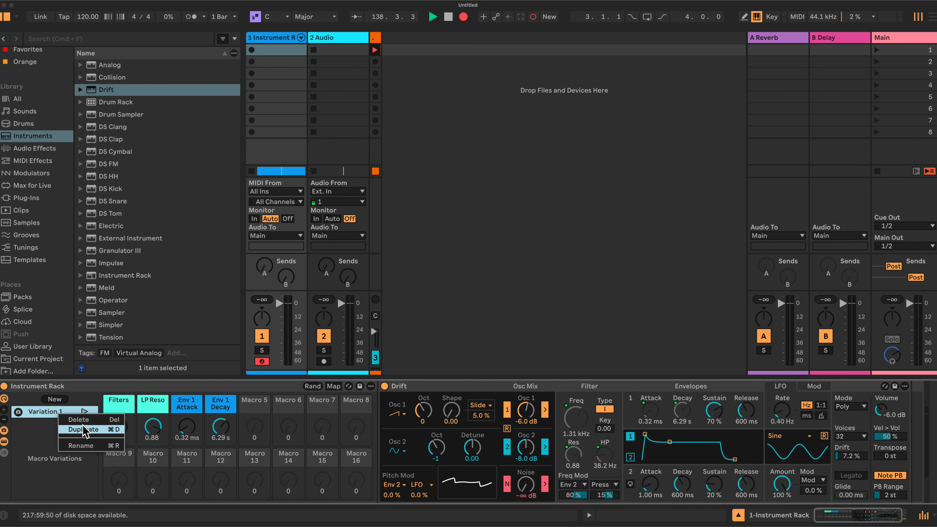
{"action": "left_click", "coordinate": [85, 450]}
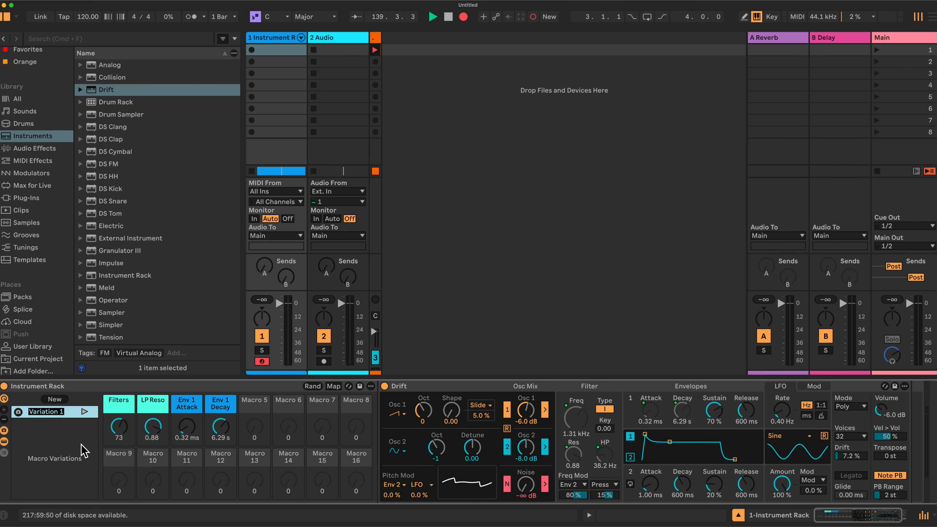
{"action": "type", "text": "Va"}
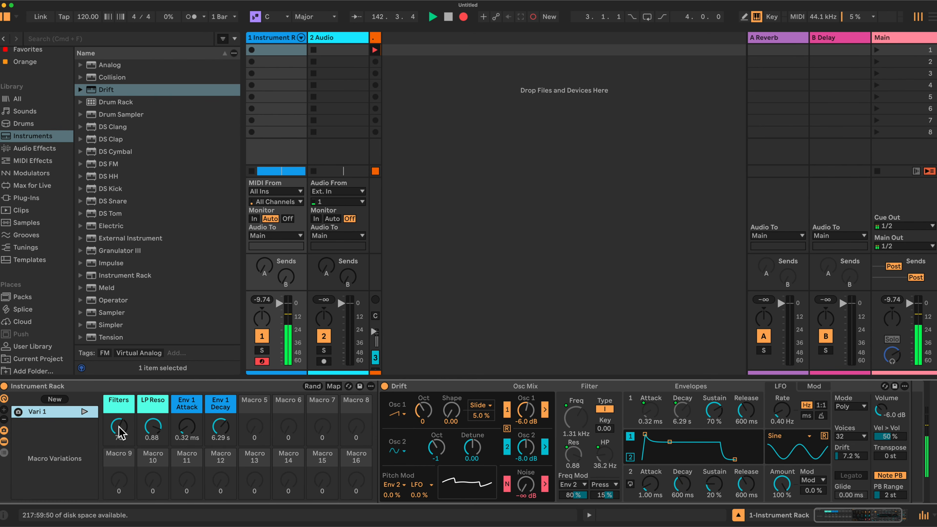
Lower the Filters macro to 41 and overwrite the Vari 1 variation with the new setting.
{"action": "left_click_drag", "start_coordinate": [118, 428], "coordinate": [118, 441]}
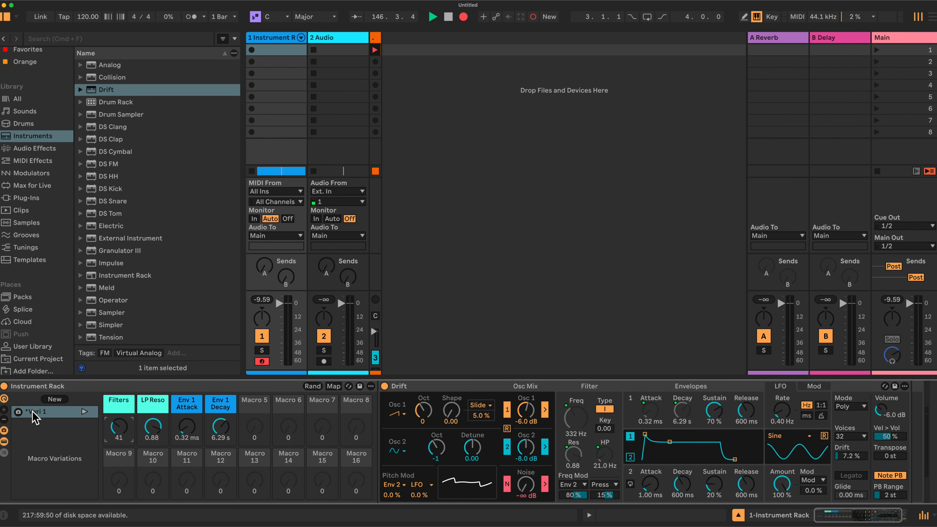
{"action": "left_click", "coordinate": [19, 412]}
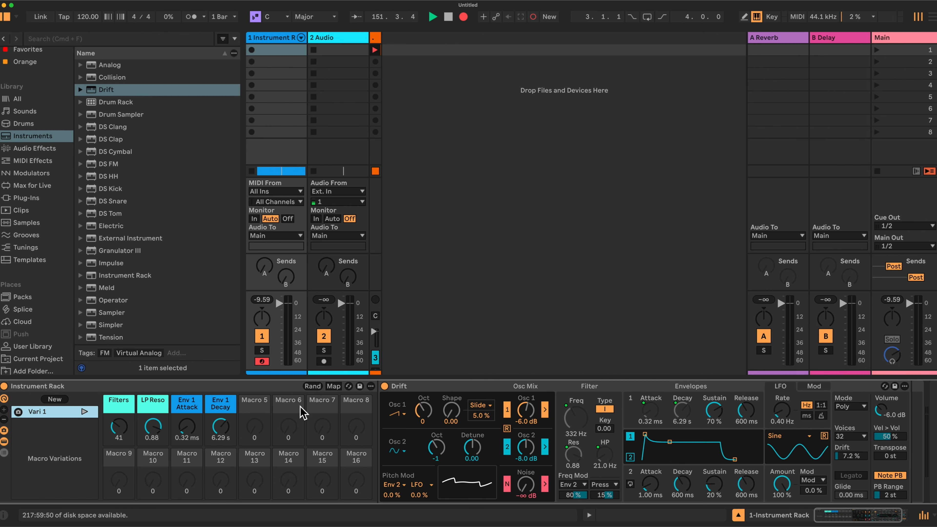
Randomize the macros again and store the result as a second variation named Vari 2.
{"action": "left_click", "coordinate": [312, 386]}
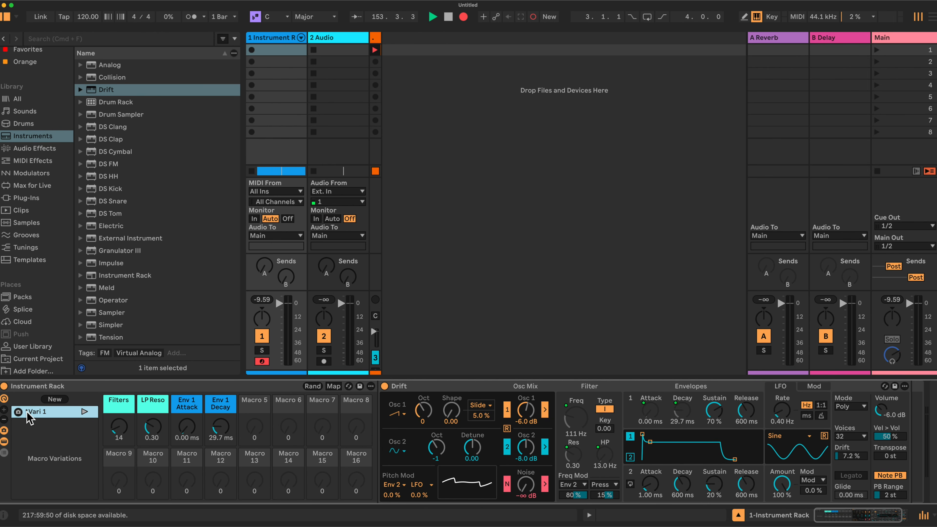
{"action": "left_click", "coordinate": [55, 399]}
{"action": "right_click", "coordinate": [48, 424]}
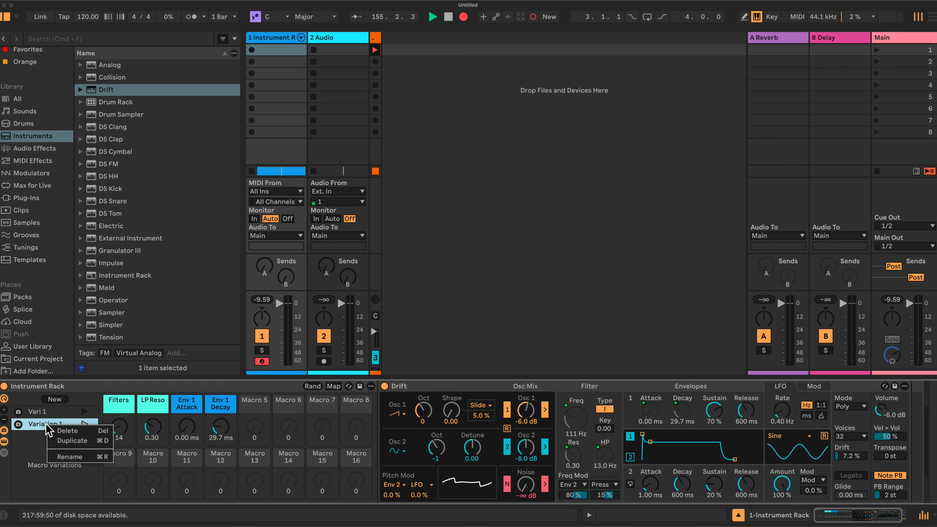
{"action": "left_click", "coordinate": [67, 456]}
{"action": "type", "text": "Vari 2"}
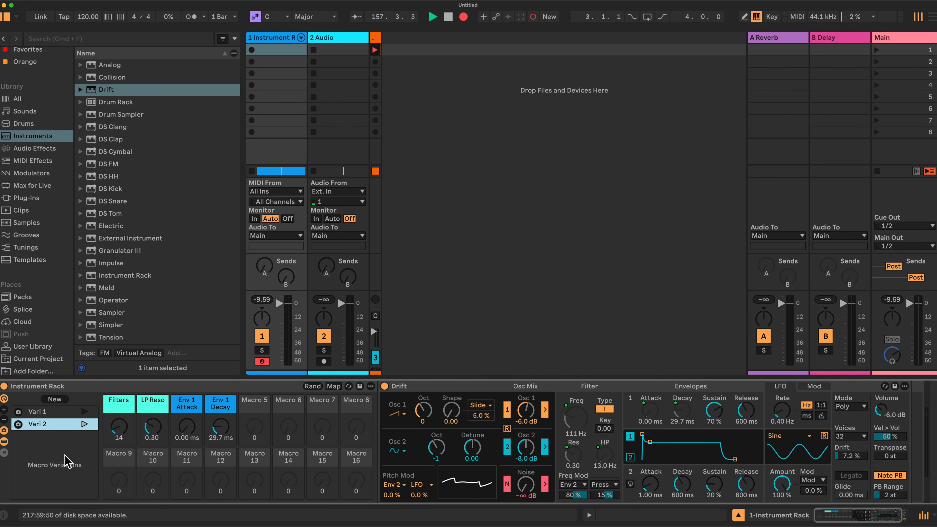
Switch back and forth between the Vari 1 and Vari 2 variations to compare them, ending on Vari 2.
{"action": "left_click", "coordinate": [64, 413]}
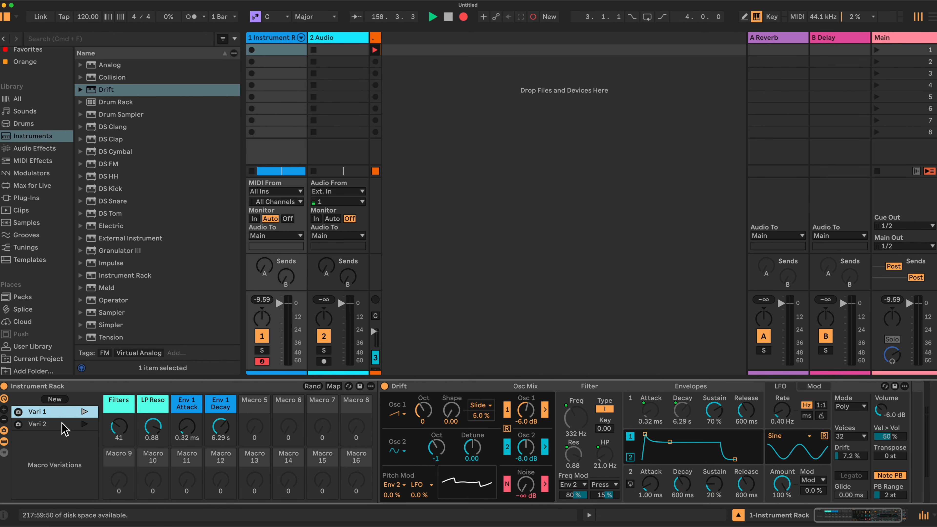
{"action": "left_click", "coordinate": [64, 424]}
{"action": "left_click", "coordinate": [64, 413]}
{"action": "left_click", "coordinate": [63, 420]}
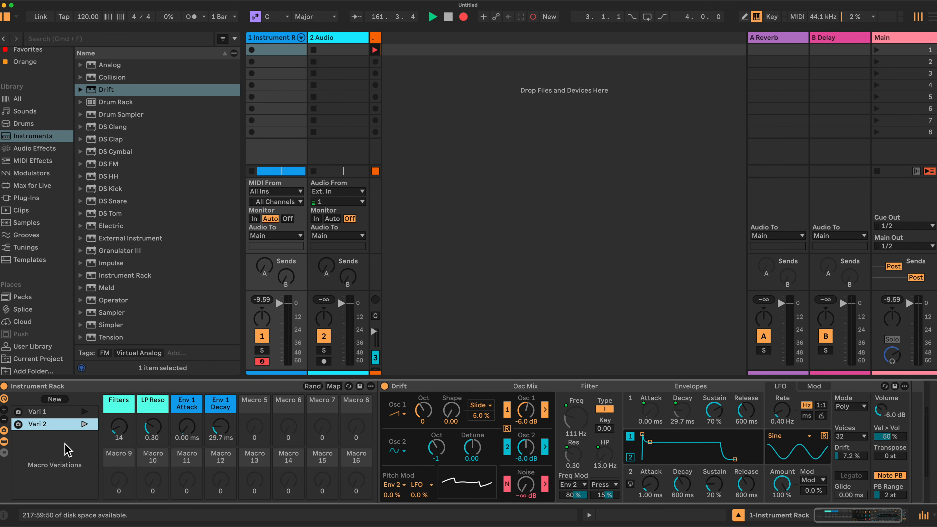
Enter swap mode for the Instrument Rack to view its replacement presets, and leave it without swapping.
{"action": "left_click", "coordinate": [349, 385]}
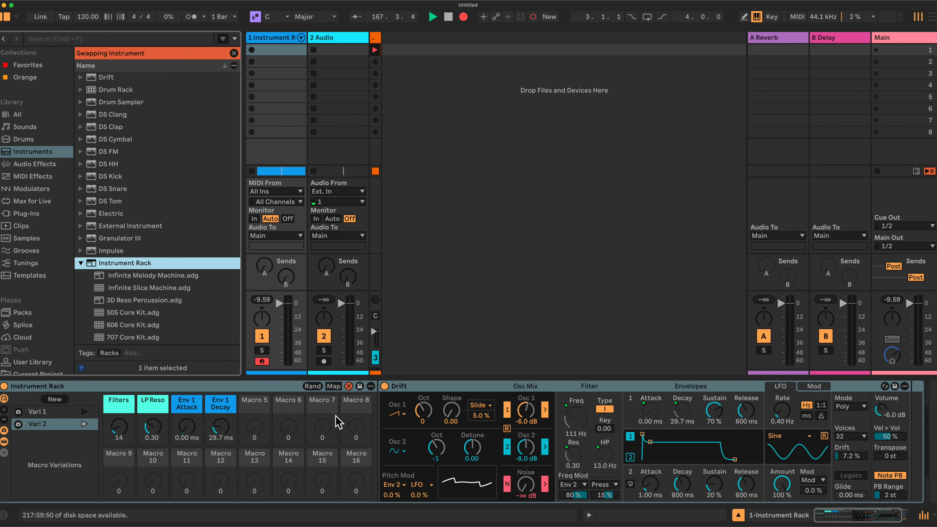
{"action": "left_click", "coordinate": [348, 386]}
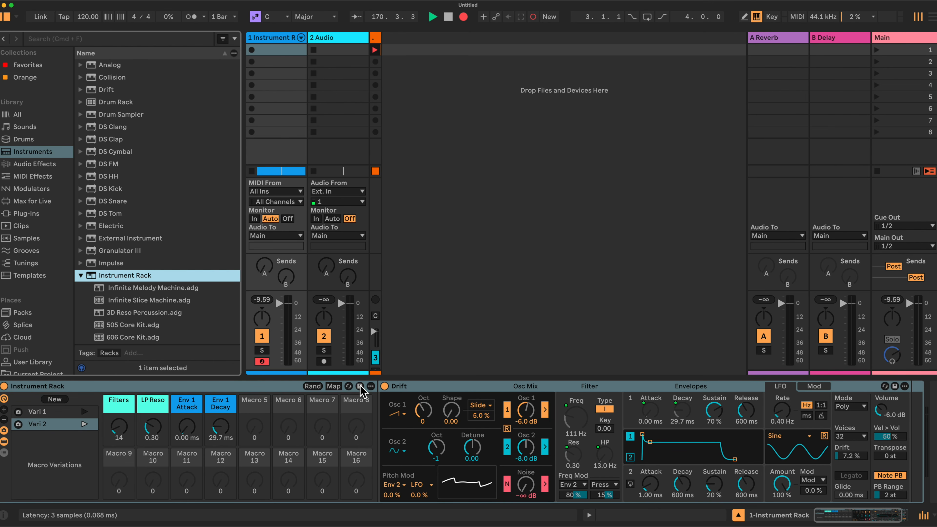
Locate the Instrument Rack preset folder in the User Library, under Presets and Instruments.
{"action": "left_click", "coordinate": [24, 363]}
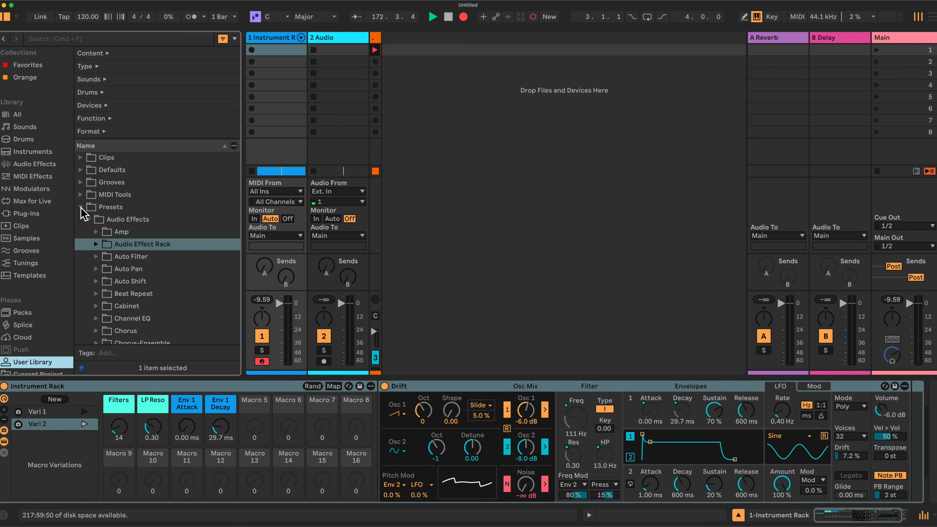
{"action": "left_click", "coordinate": [100, 208]}
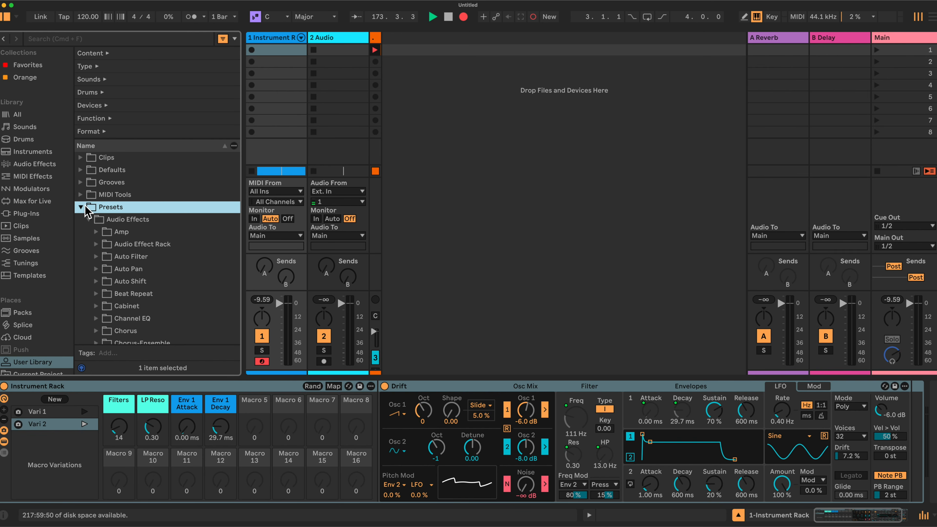
{"action": "left_click", "coordinate": [80, 207]}
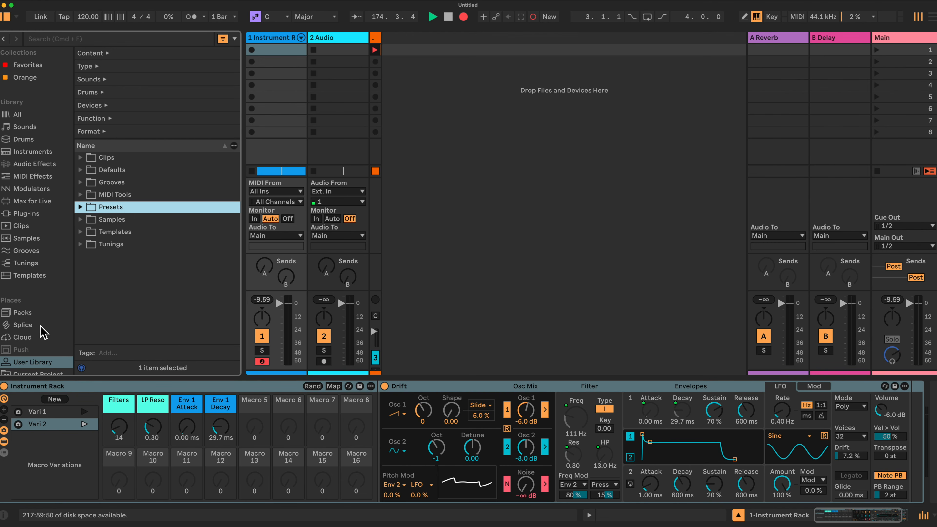
{"action": "left_click", "coordinate": [80, 207]}
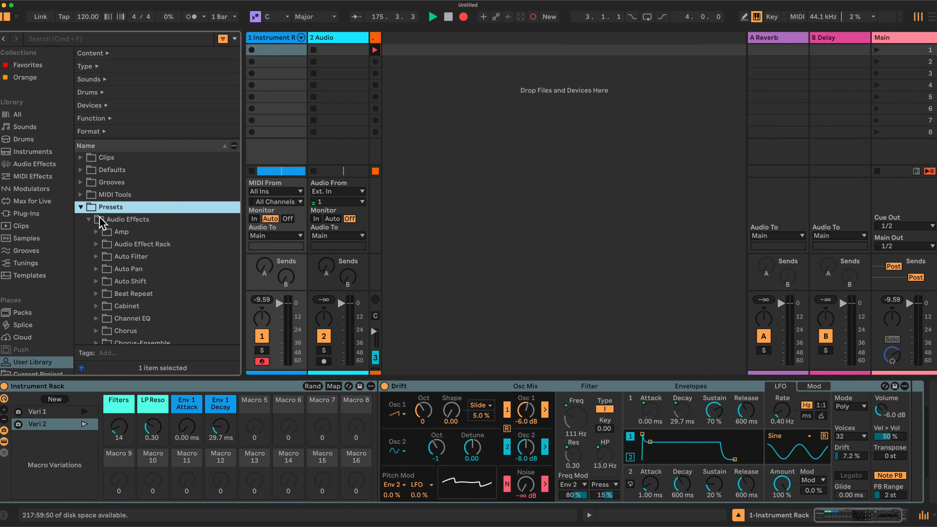
{"action": "left_click", "coordinate": [89, 219]}
{"action": "left_click", "coordinate": [89, 232]}
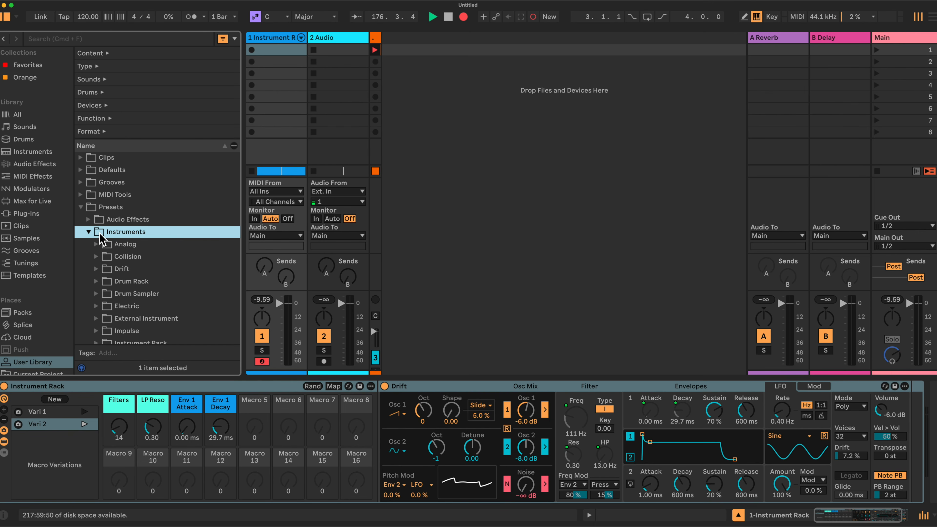
{"action": "scroll", "coordinate": [111, 319], "scroll_direction": "down", "scroll_amount": 2}
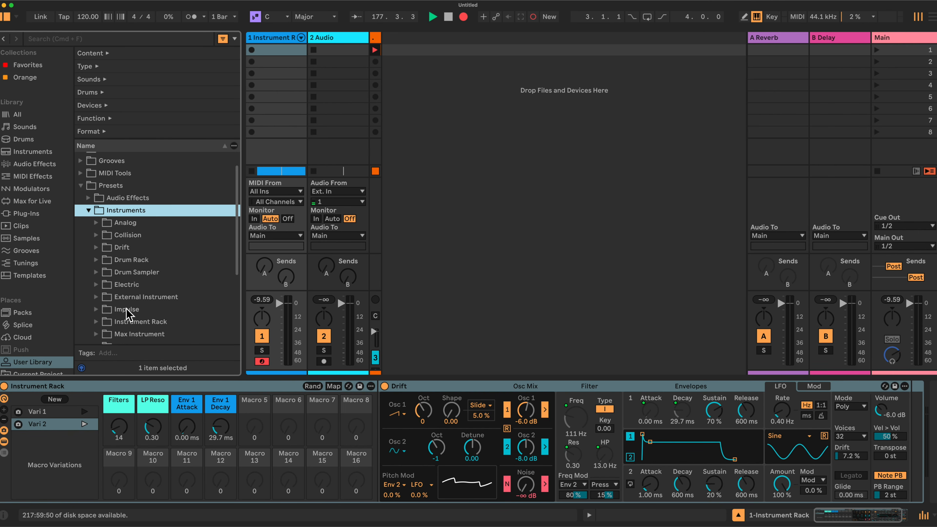
{"action": "left_click", "coordinate": [96, 321]}
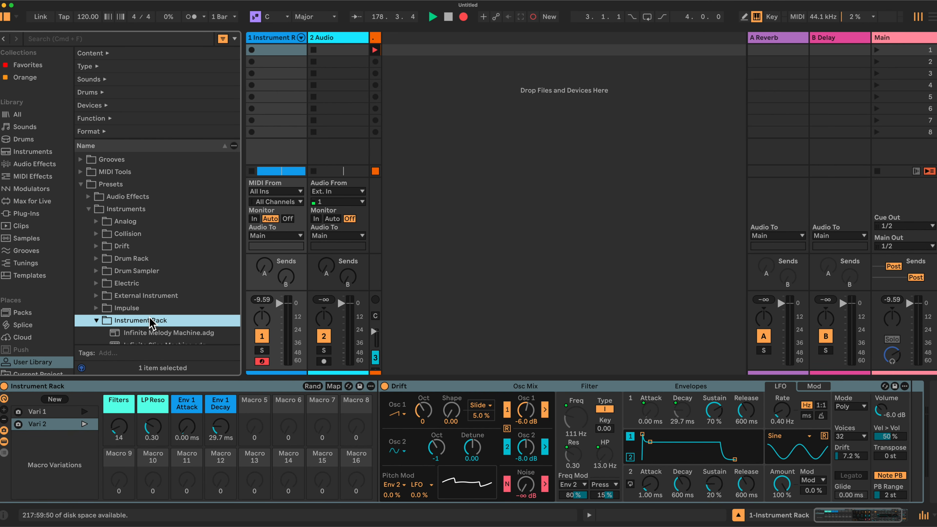
Rename the Instrument Rack to AAAB and save it as a preset in the User Library.
{"action": "right_click", "coordinate": [57, 390]}
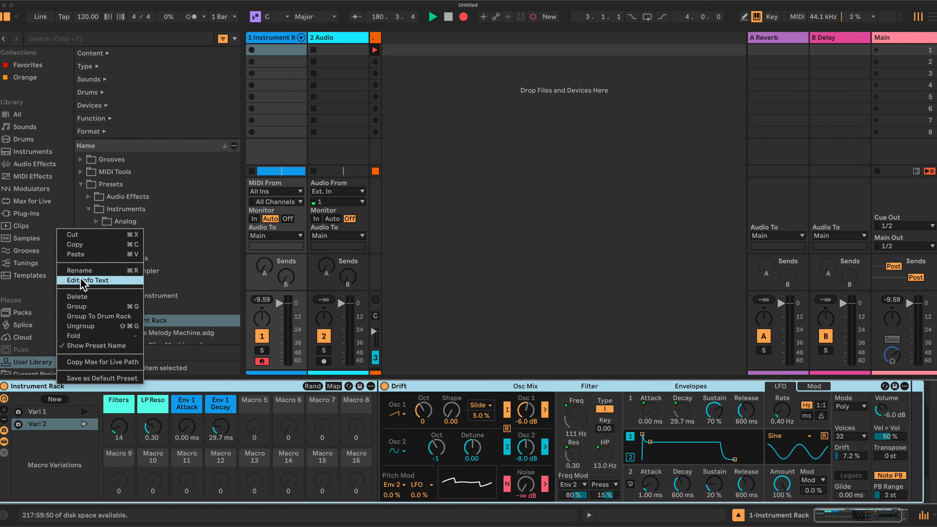
{"action": "left_click", "coordinate": [81, 271]}
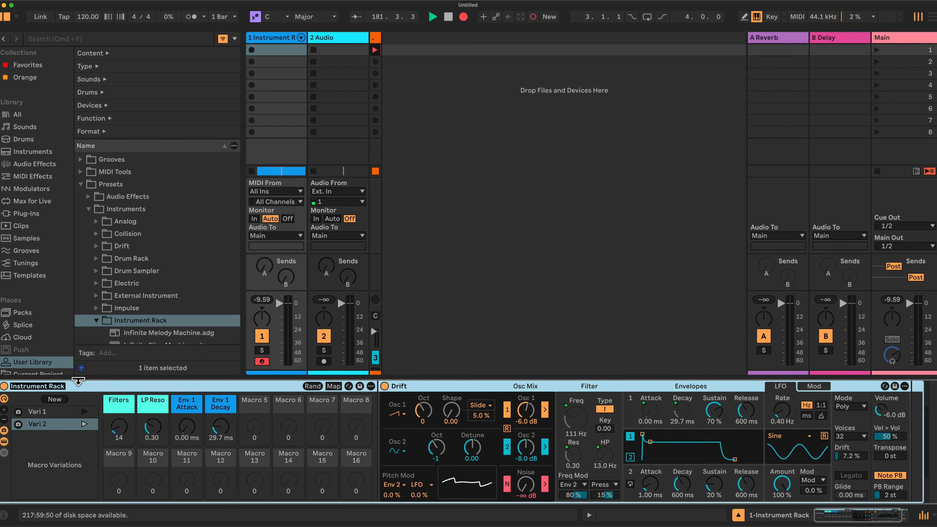
{"action": "type", "text": "AAAB"}
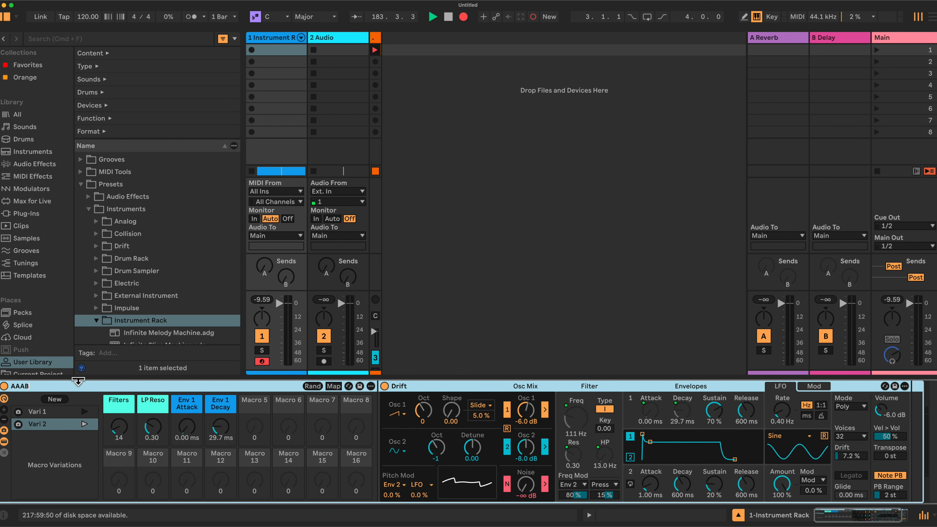
{"action": "left_click", "coordinate": [71, 454]}
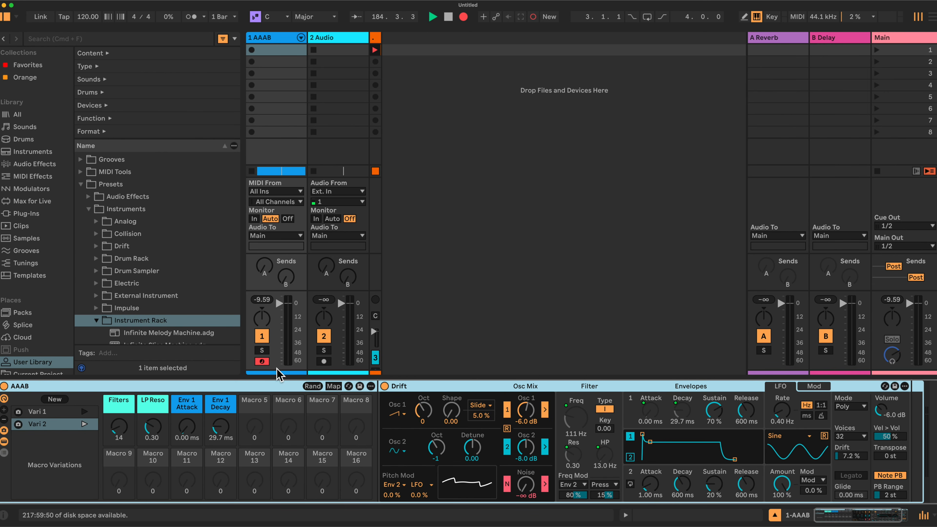
{"action": "left_click", "coordinate": [360, 385]}
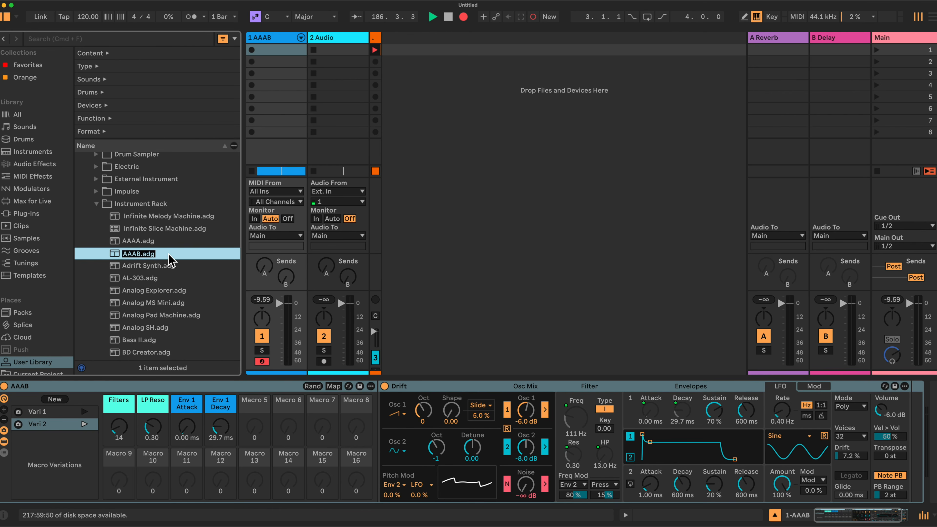
Delete the AAAA.adg preset from the Instrument Rack folder, moving it to the trash.
{"action": "right_click", "coordinate": [140, 251]}
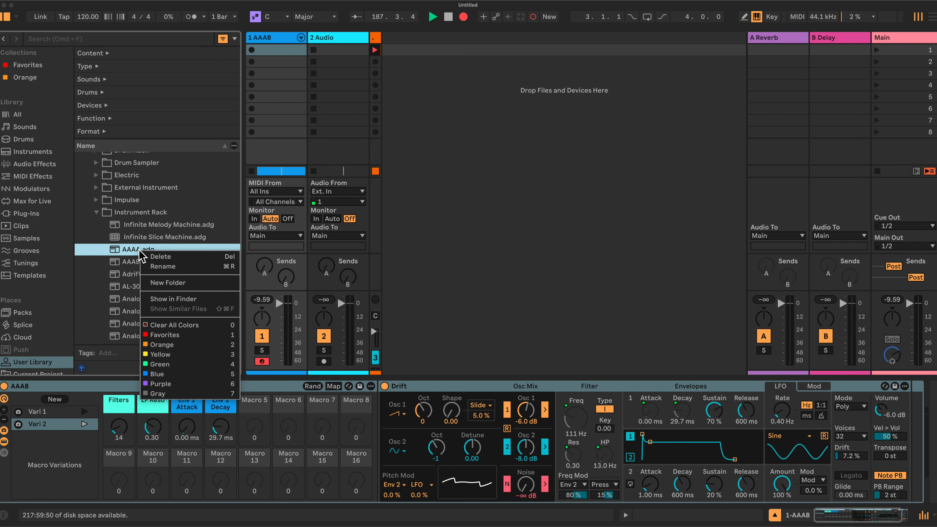
{"action": "left_click", "coordinate": [166, 257]}
{"action": "left_click", "coordinate": [648, 301]}
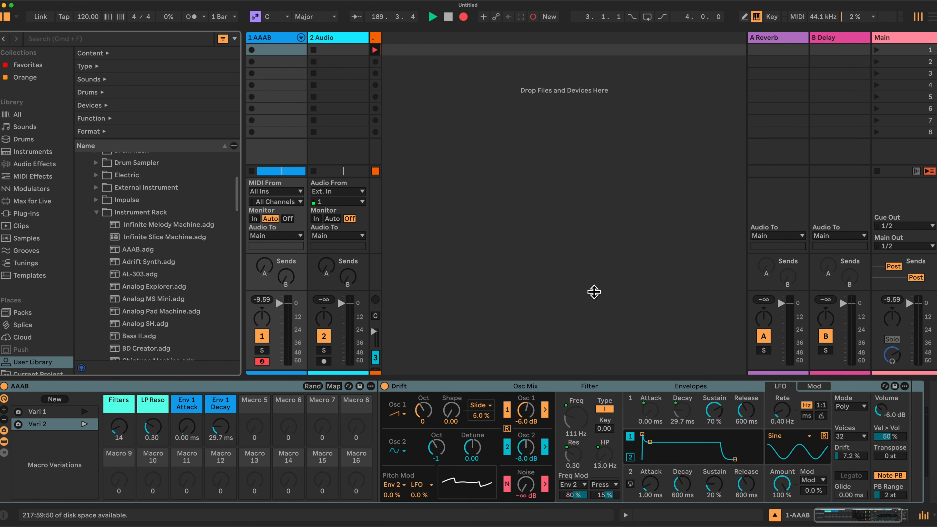
Move the AAAB.adg preset to the trash and save the AAAB rack to the User Library again.
{"action": "left_click", "coordinate": [142, 250]}
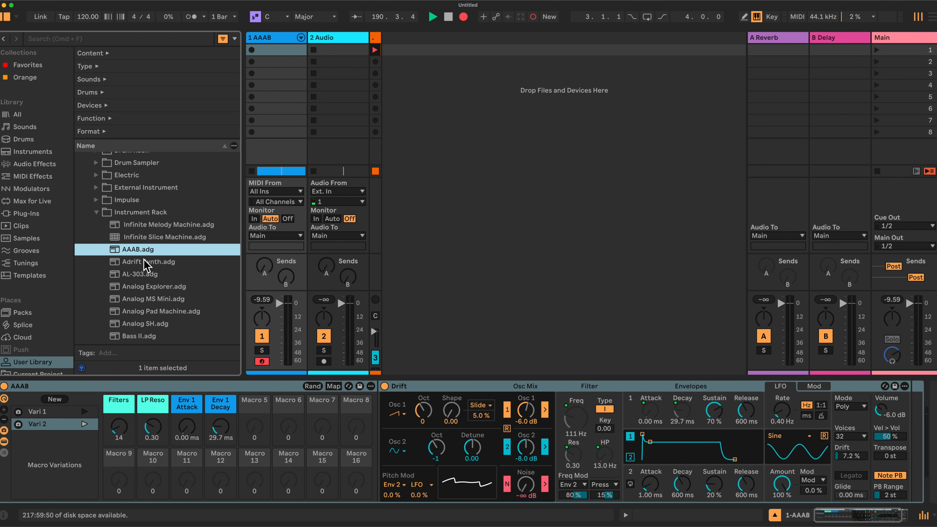
{"action": "right_click", "coordinate": [139, 250]}
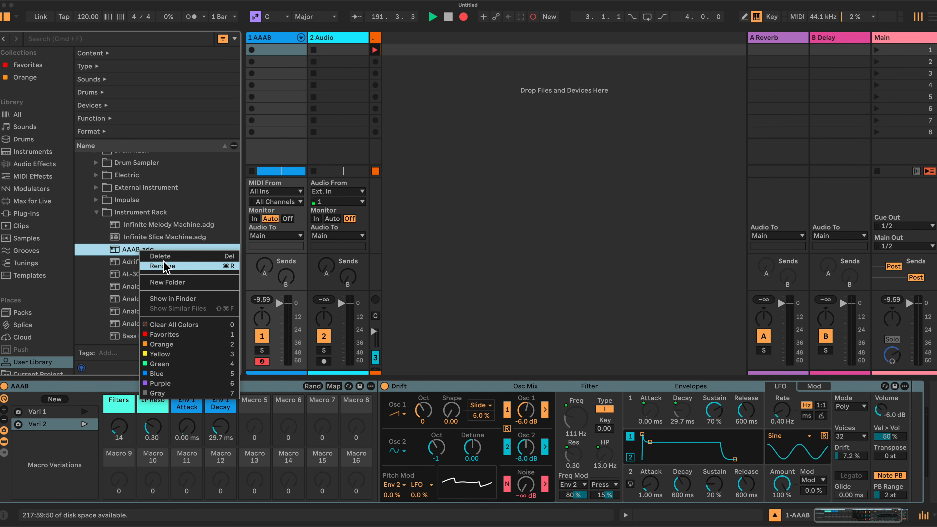
{"action": "left_click", "coordinate": [164, 258]}
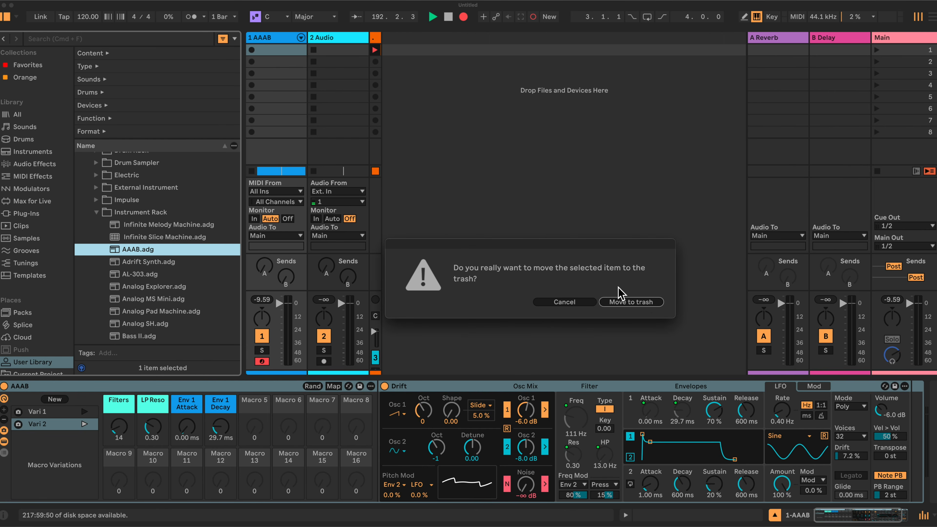
{"action": "left_click", "coordinate": [643, 302]}
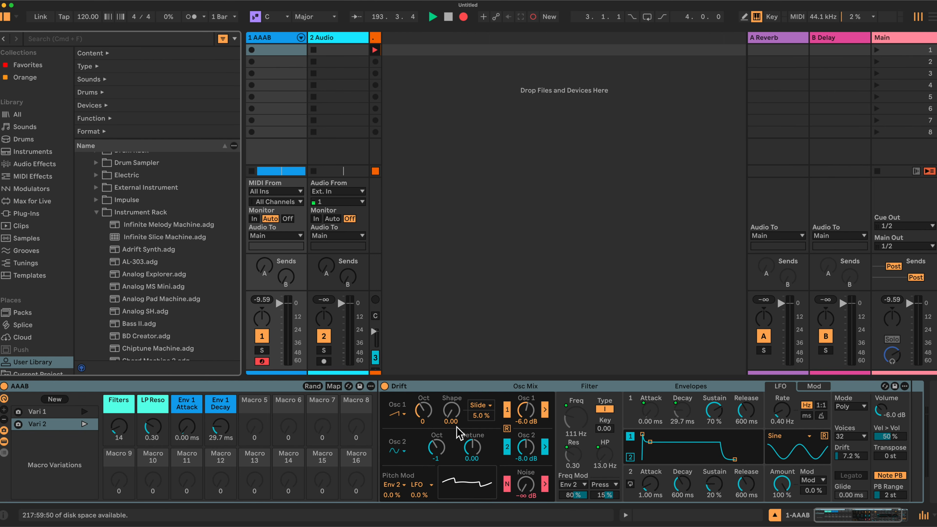
{"action": "left_click", "coordinate": [359, 386]}
{"action": "key", "text": "Return"}
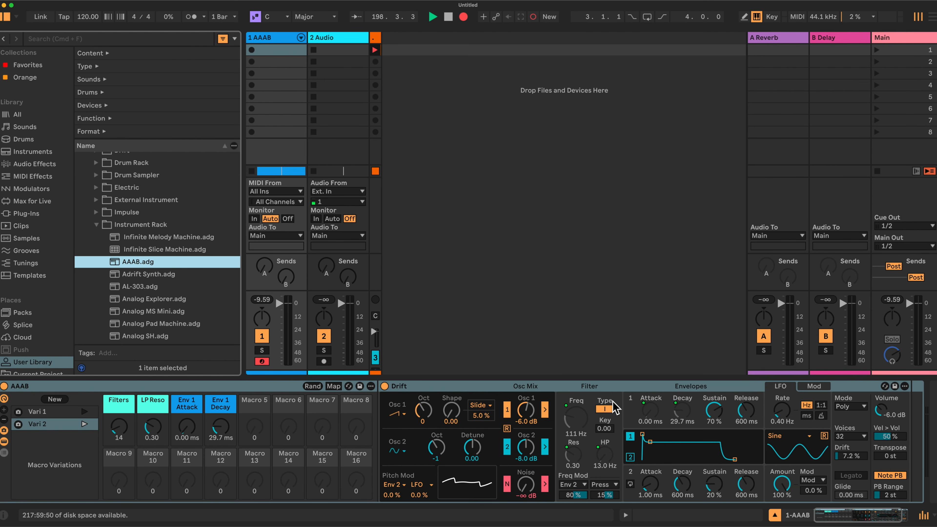
Insert a new MIDI track, widen it, and load the saved AAAB.adg preset onto it.
{"action": "right_click", "coordinate": [421, 56]}
{"action": "left_click", "coordinate": [457, 71]}
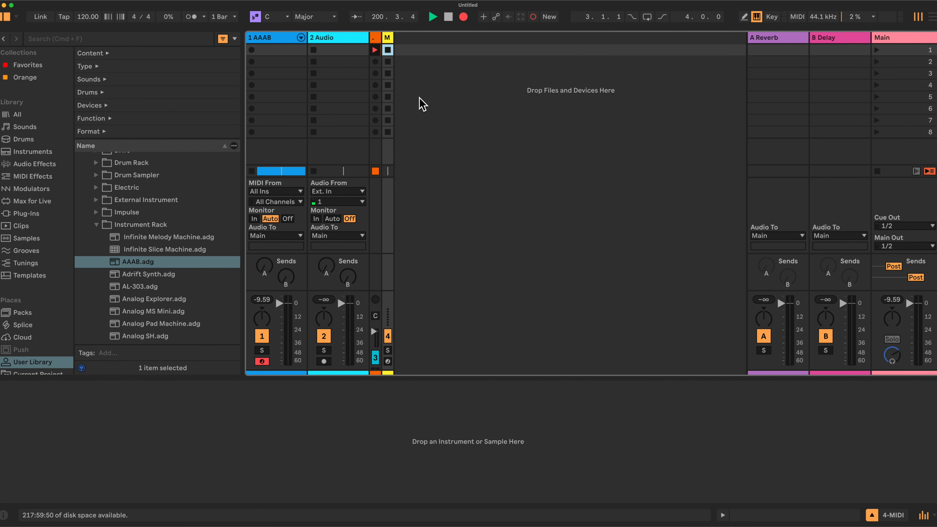
{"action": "left_click_drag", "start_coordinate": [390, 35], "coordinate": [447, 39]}
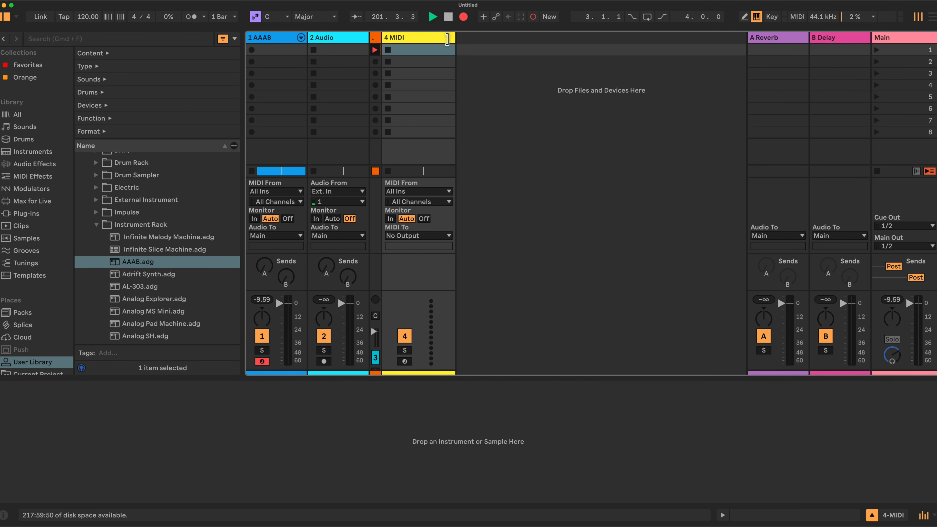
{"action": "left_click_drag", "start_coordinate": [146, 263], "coordinate": [198, 440]}
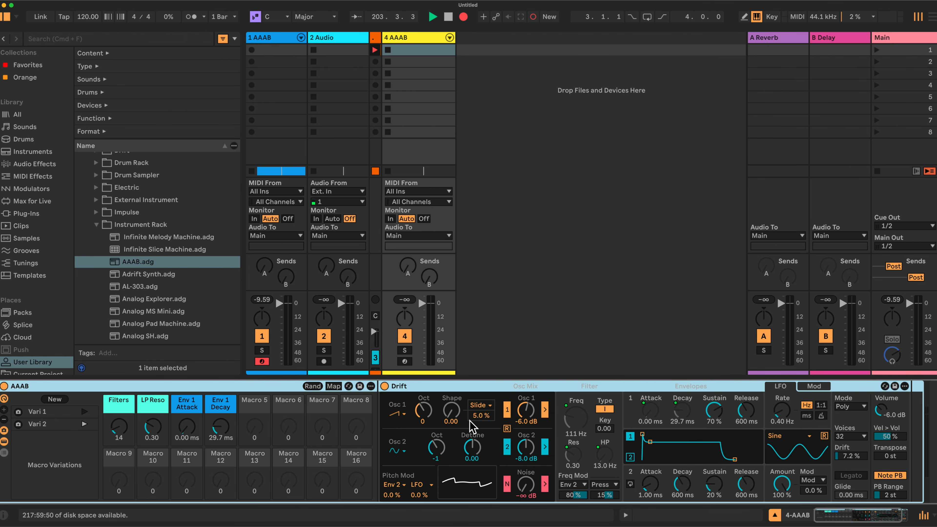
Compare the racks on the original AAAB track and its new copy, and delete the new track 4.
{"action": "left_click", "coordinate": [277, 41]}
{"action": "left_click", "coordinate": [409, 42]}
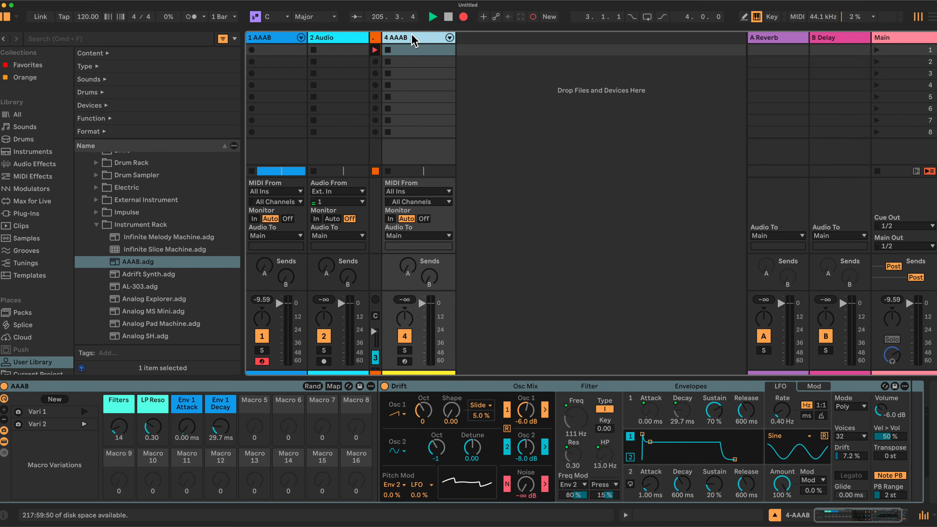
{"action": "right_click", "coordinate": [412, 36]}
{"action": "left_click", "coordinate": [433, 71]}
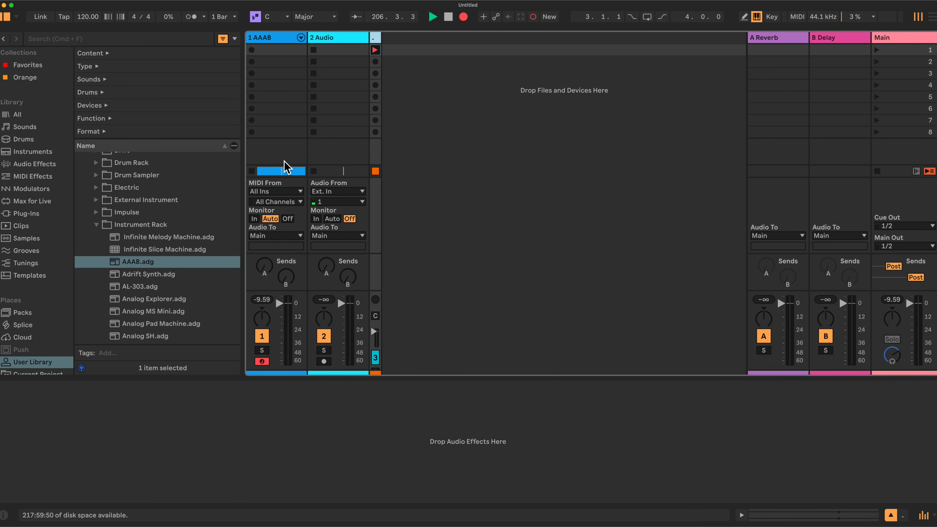
Collapse the Instrument Rack presets in the Instruments library and delete the AAAB rack from track 1.
{"action": "left_click", "coordinate": [24, 152]}
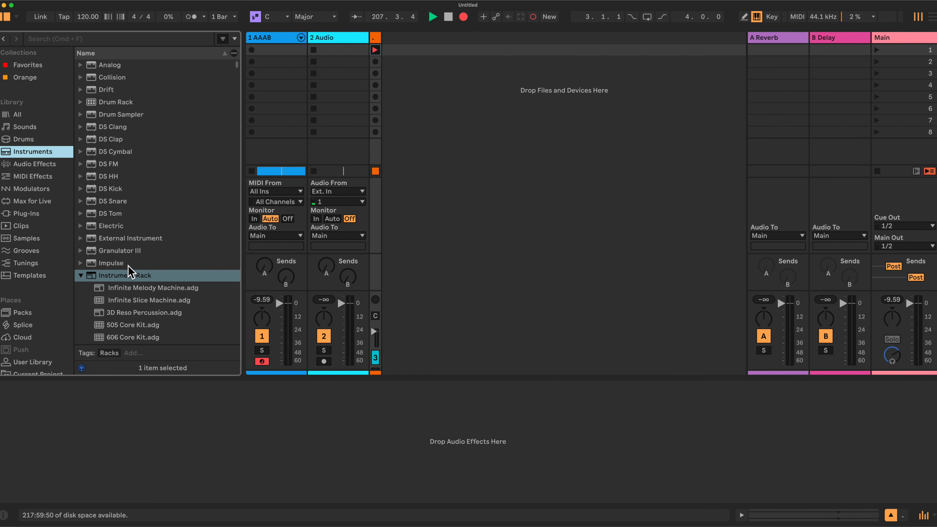
{"action": "left_click", "coordinate": [80, 275]}
{"action": "left_click", "coordinate": [281, 45]}
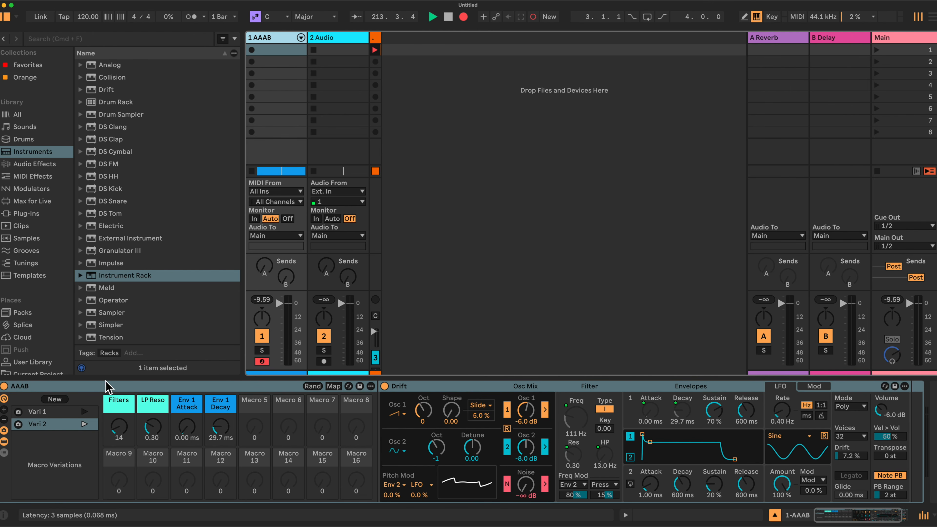
{"action": "left_click", "coordinate": [140, 387]}
{"action": "key", "text": "Delete"}
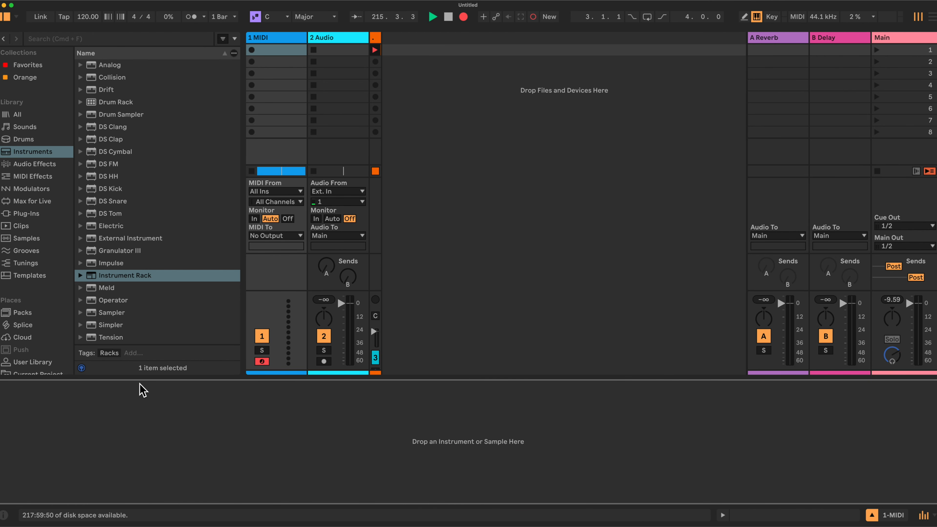
Add an empty Audio Effect Rack to track 1 and show its macro controls, expanded to 16 macros.
{"action": "left_click", "coordinate": [29, 165]}
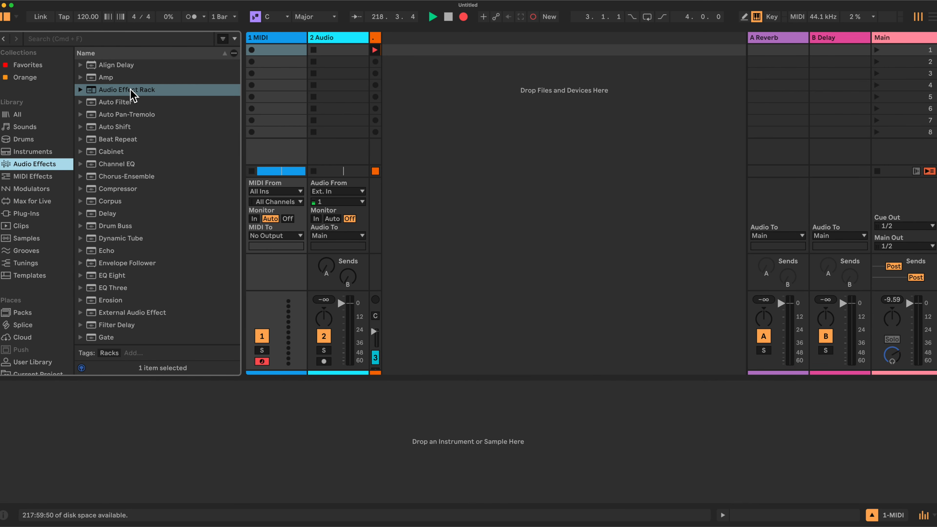
{"action": "left_click_drag", "start_coordinate": [132, 95], "coordinate": [113, 429]}
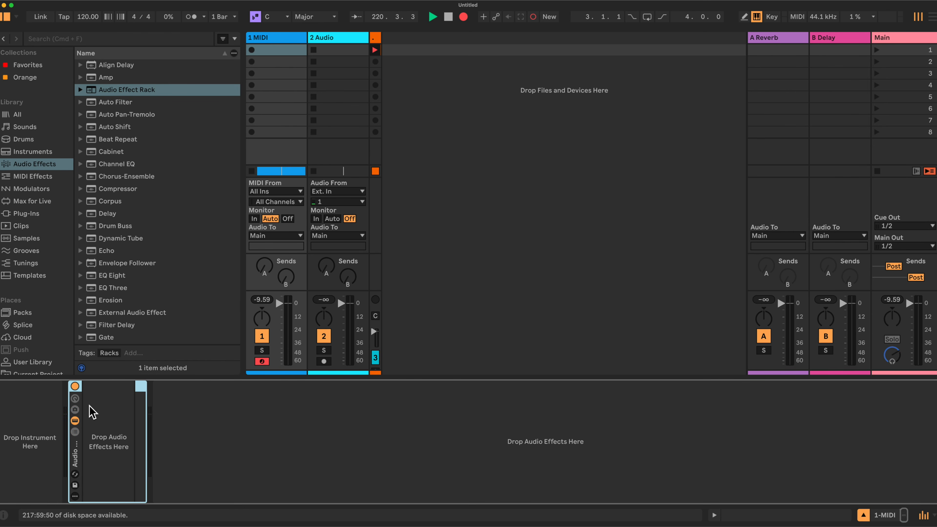
{"action": "left_click", "coordinate": [75, 398]}
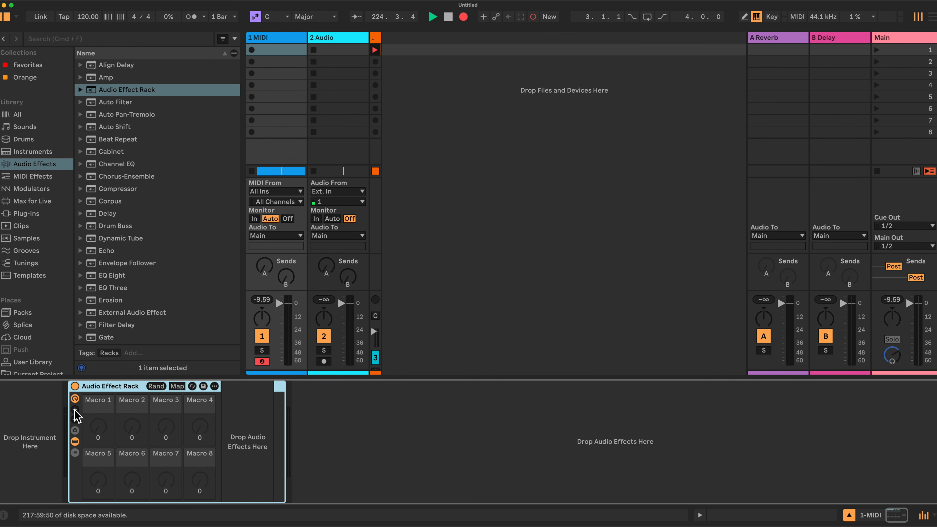
{"action": "left_click", "coordinate": [75, 409]}
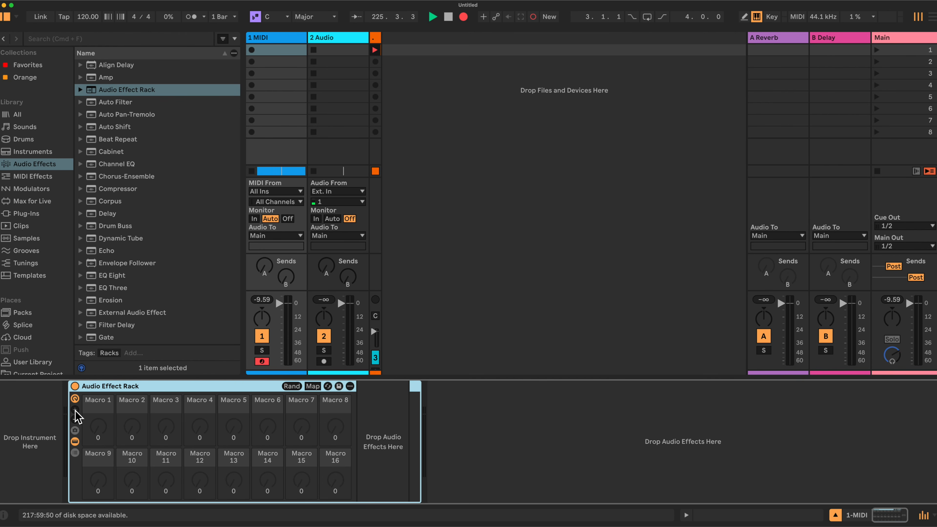
{"action": "left_click", "coordinate": [75, 430]}
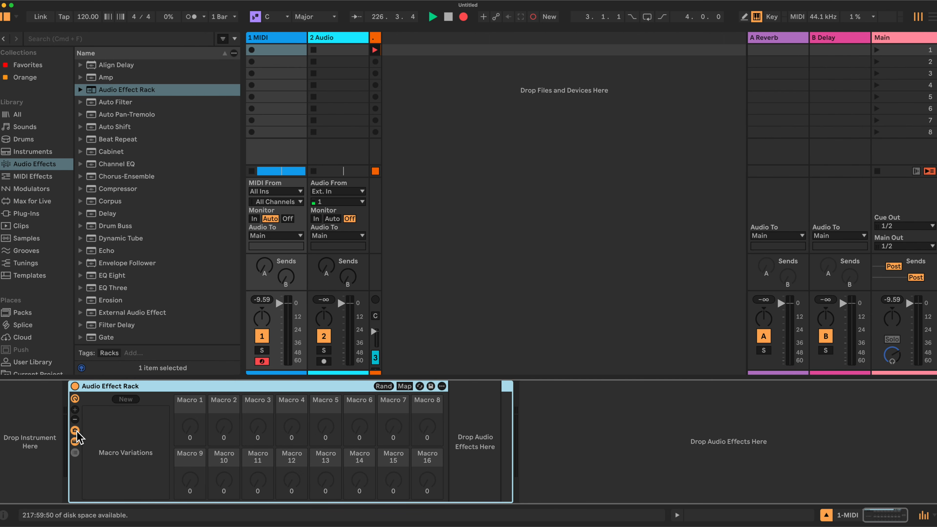
{"action": "left_click", "coordinate": [76, 431]}
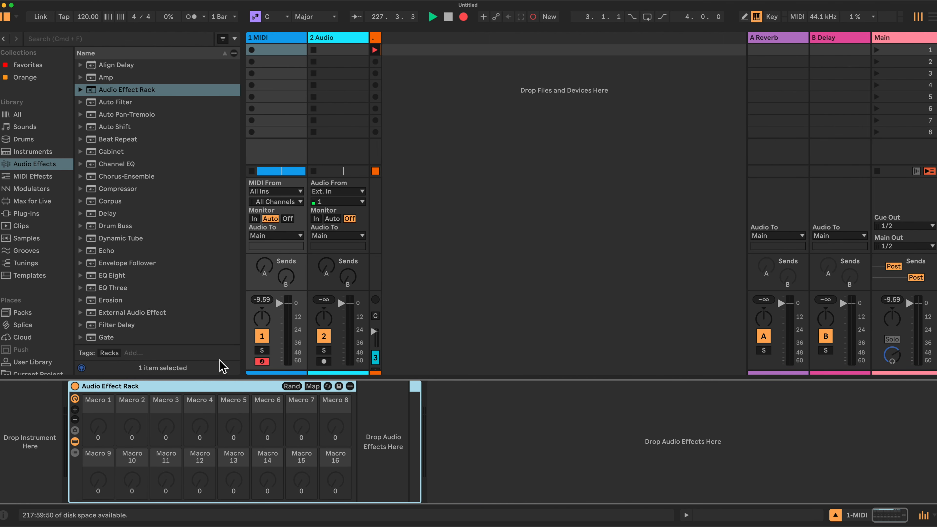
Collapse the Instrument Rack and Instruments preset folders in the User Library.
{"action": "left_click", "coordinate": [34, 362]}
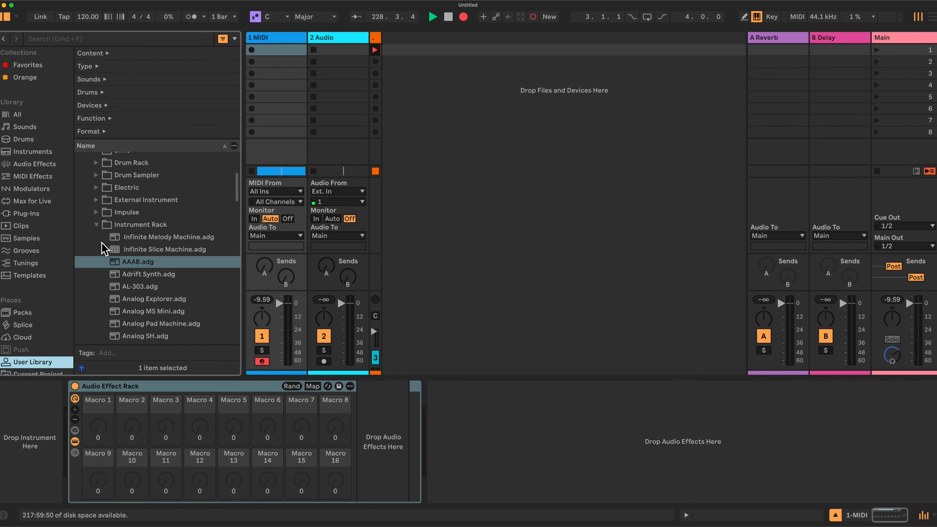
{"action": "left_click", "coordinate": [97, 225]}
{"action": "scroll", "coordinate": [99, 231], "scroll_direction": "up", "scroll_amount": 5}
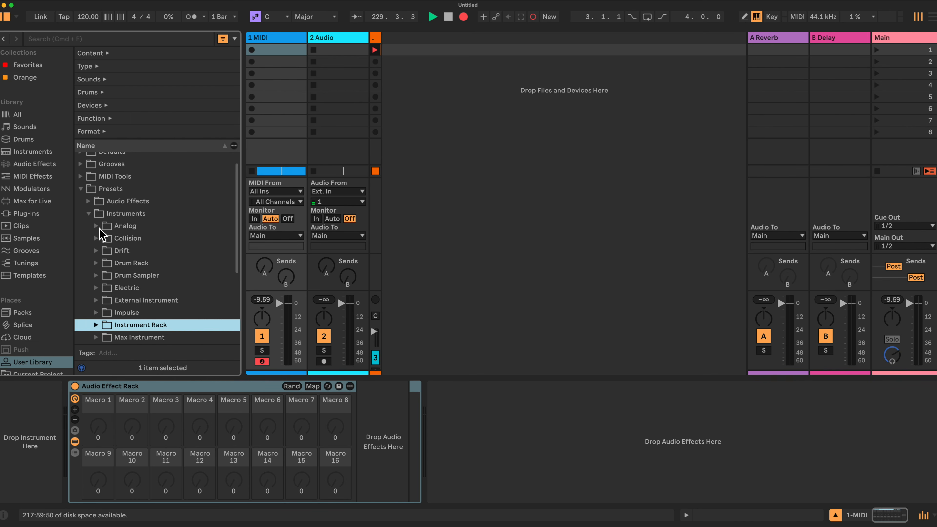
{"action": "left_click", "coordinate": [88, 231]}
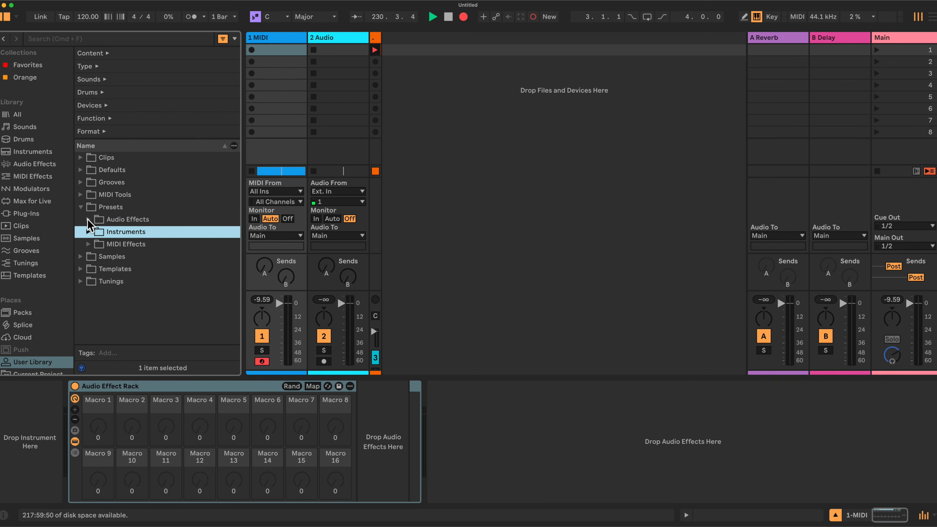
Expand the Audio Effects presets in the User Library and show the contents of the Audio Effect Rack folder.
{"action": "left_click", "coordinate": [89, 219]}
{"action": "scroll", "coordinate": [150, 273], "scroll_direction": "down", "scroll_amount": 3}
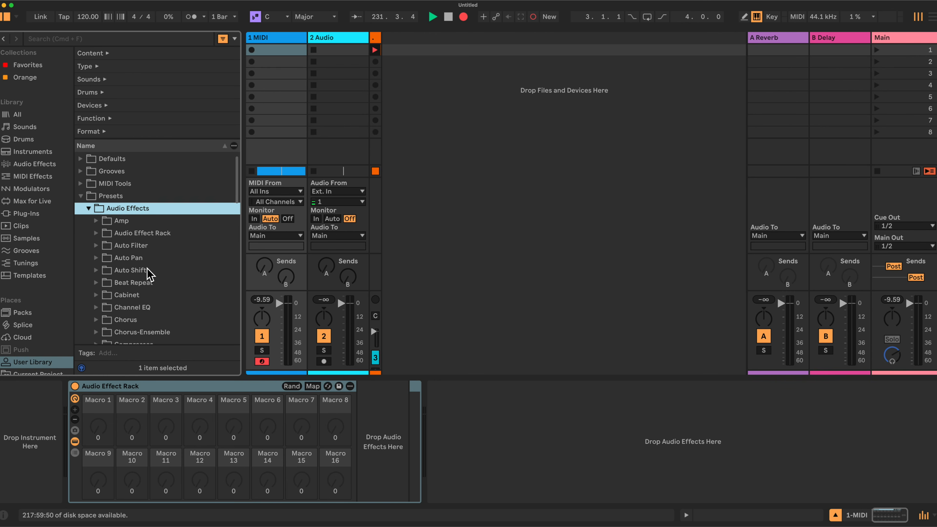
{"action": "left_click", "coordinate": [96, 208]}
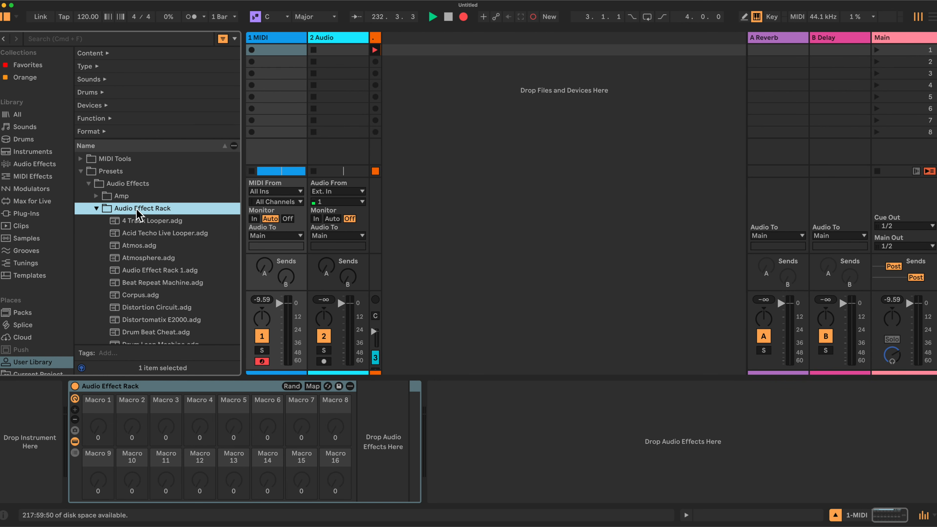
{"action": "scroll", "coordinate": [140, 218], "scroll_direction": "up", "scroll_amount": 1}
{"action": "left_click", "coordinate": [112, 182]}
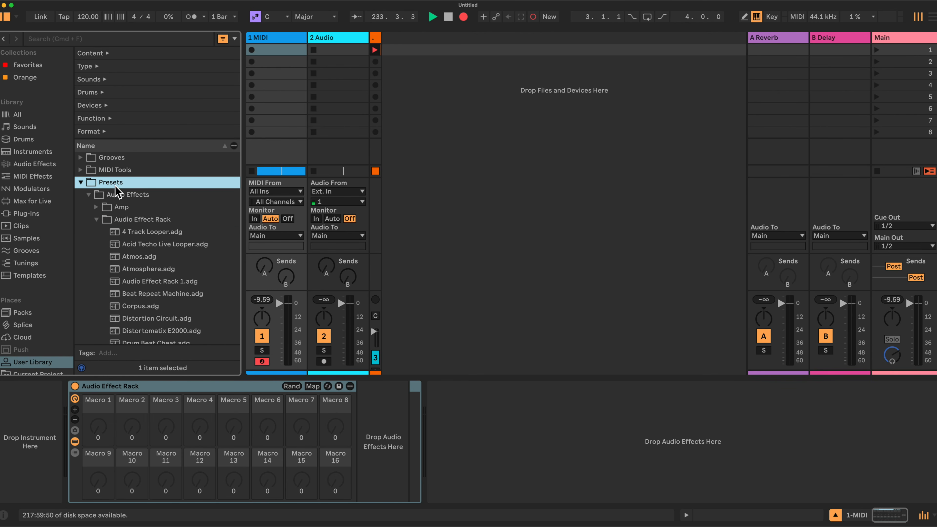
{"action": "left_click", "coordinate": [124, 194]}
{"action": "left_click", "coordinate": [150, 220]}
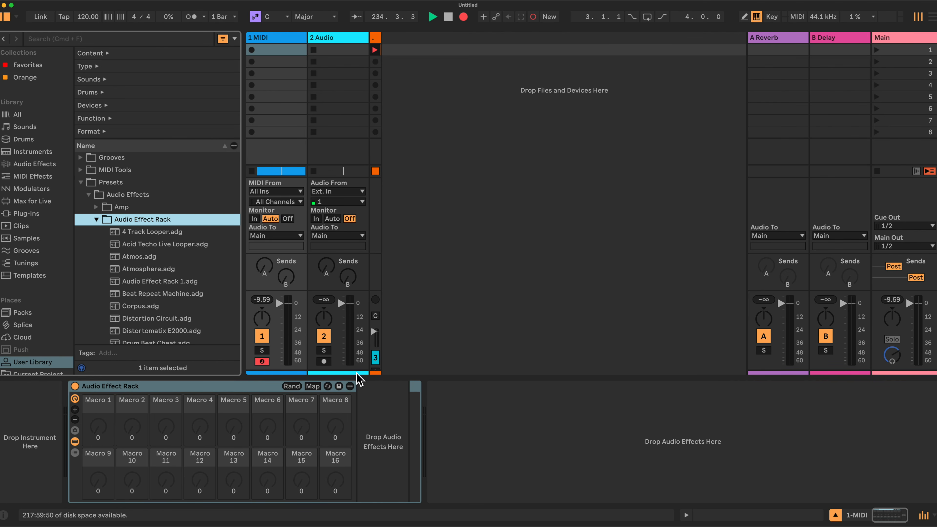
Try Drift and External Instrument in turn before the Audio Effect Rack on track 1, deleting each one again.
{"action": "left_click", "coordinate": [29, 153]}
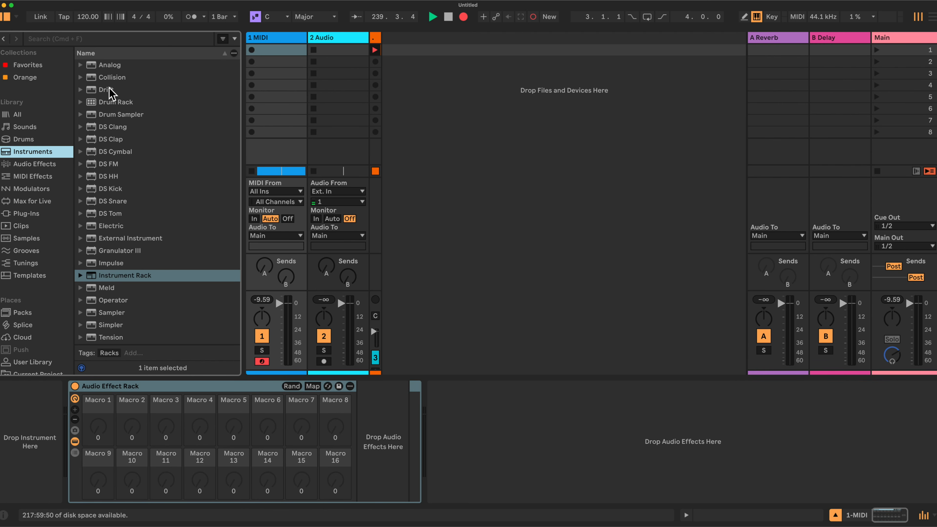
{"action": "left_click_drag", "start_coordinate": [110, 92], "coordinate": [43, 427]}
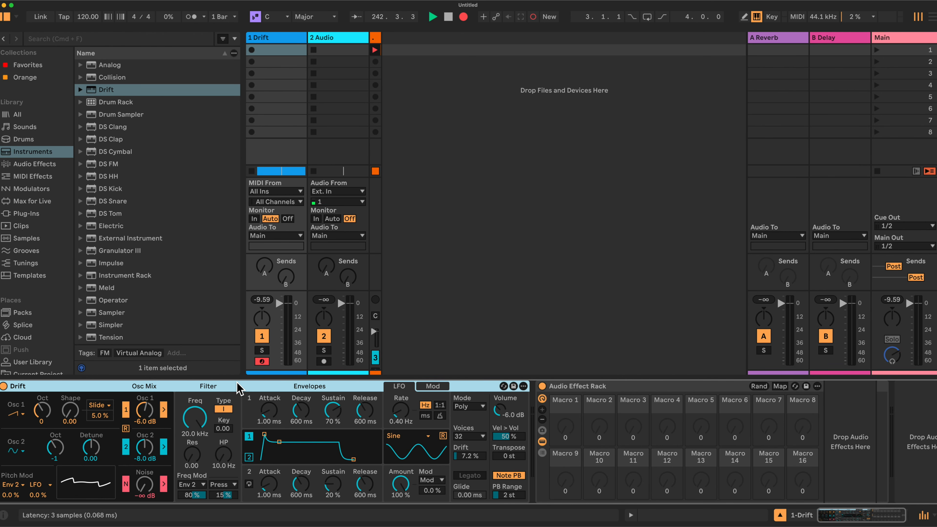
{"action": "key", "text": "Delete"}
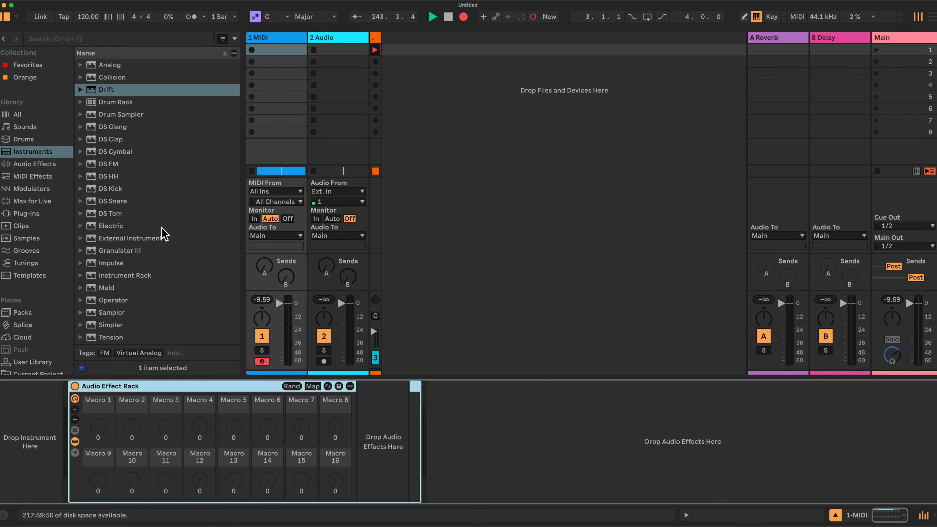
{"action": "scroll", "coordinate": [158, 233], "scroll_direction": "down", "scroll_amount": 1}
{"action": "left_click_drag", "start_coordinate": [147, 235], "coordinate": [41, 425]}
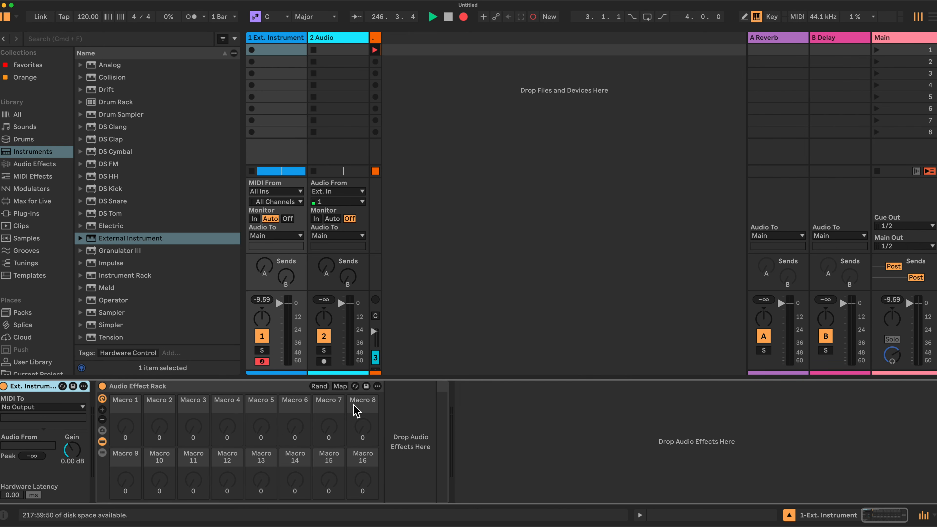
{"action": "key", "text": "Delete"}
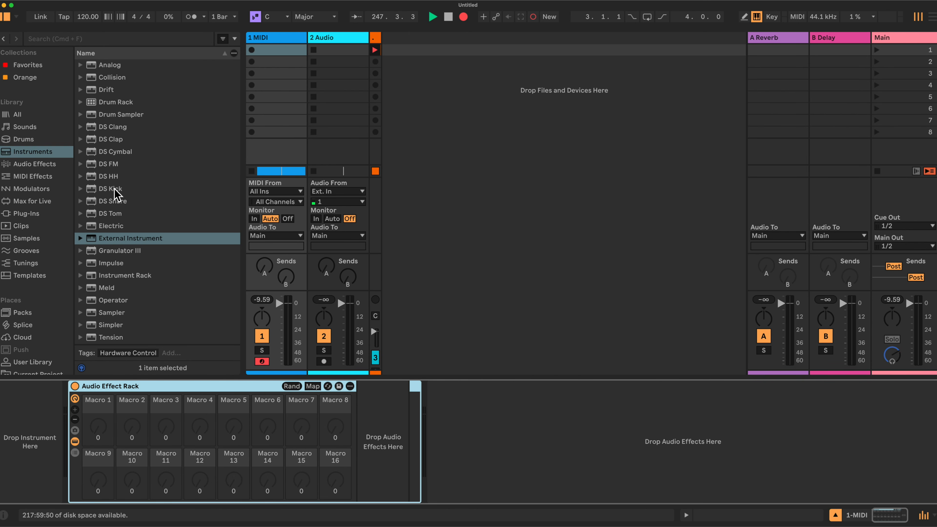
Add Drift before the Audio Effect Rack on track 1, collapse its device view, and play a test note.
{"action": "left_click_drag", "start_coordinate": [106, 90], "coordinate": [28, 411]}
{"action": "double_click", "coordinate": [73, 386]}
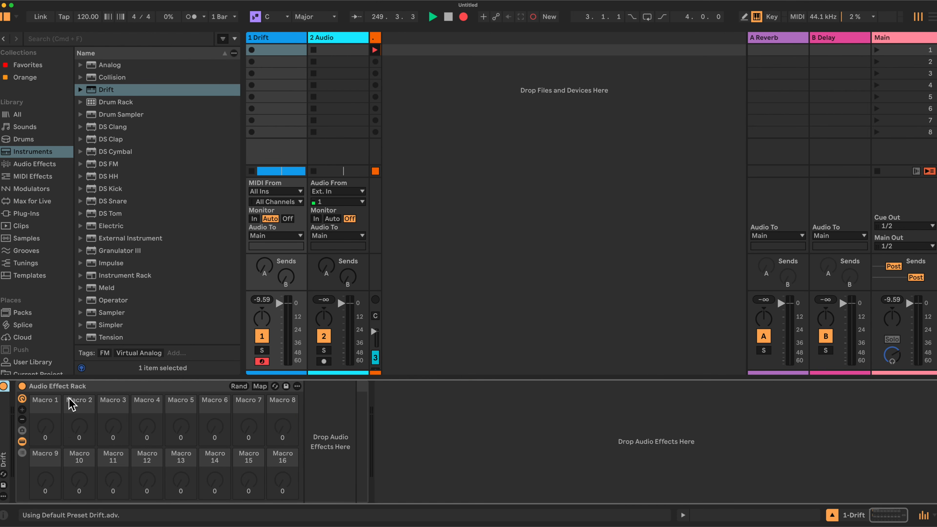
{"action": "key", "text": "a"}
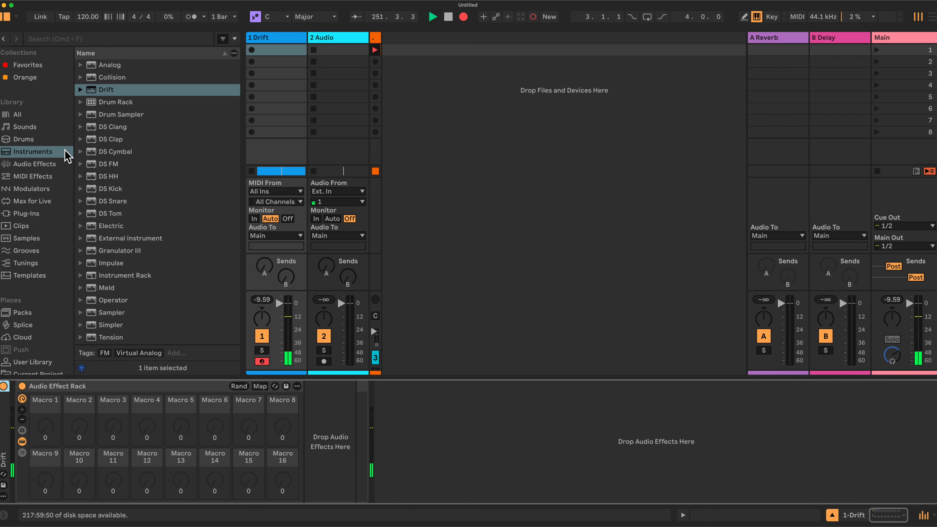
Insert the Delay audio effect into the empty Audio Effect Rack on track 1.
{"action": "scroll", "coordinate": [161, 244], "scroll_direction": "down", "scroll_amount": 1}
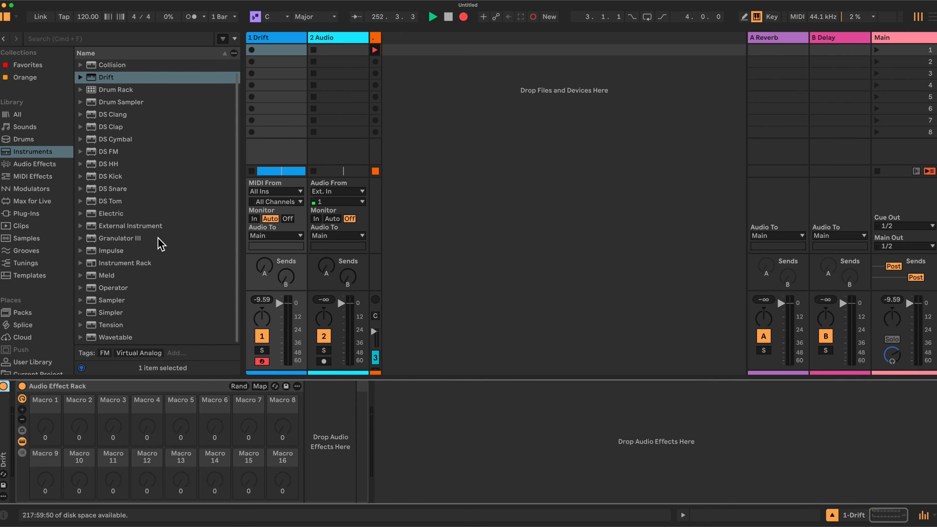
{"action": "left_click", "coordinate": [39, 163]}
{"action": "left_click", "coordinate": [132, 92]}
{"action": "scroll", "coordinate": [139, 199], "scroll_direction": "down", "scroll_amount": 5}
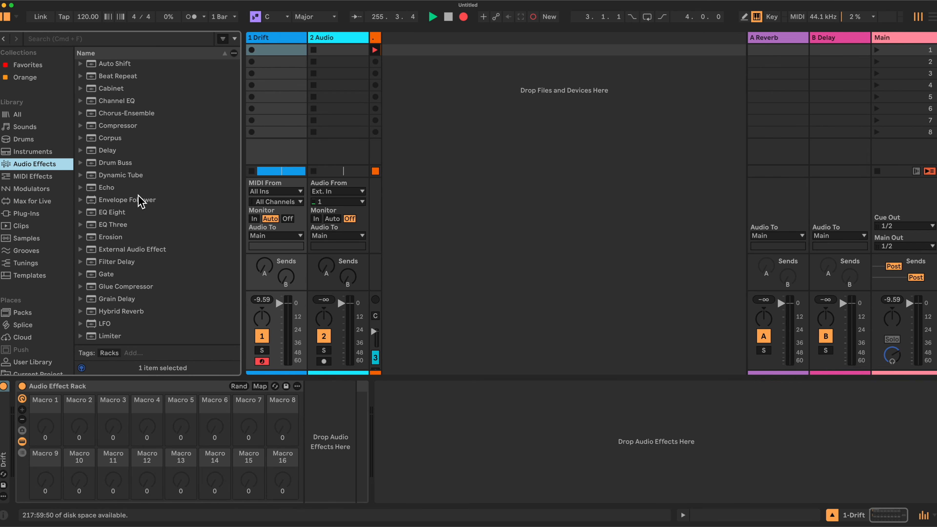
{"action": "scroll", "coordinate": [140, 199], "scroll_direction": "down", "scroll_amount": 2}
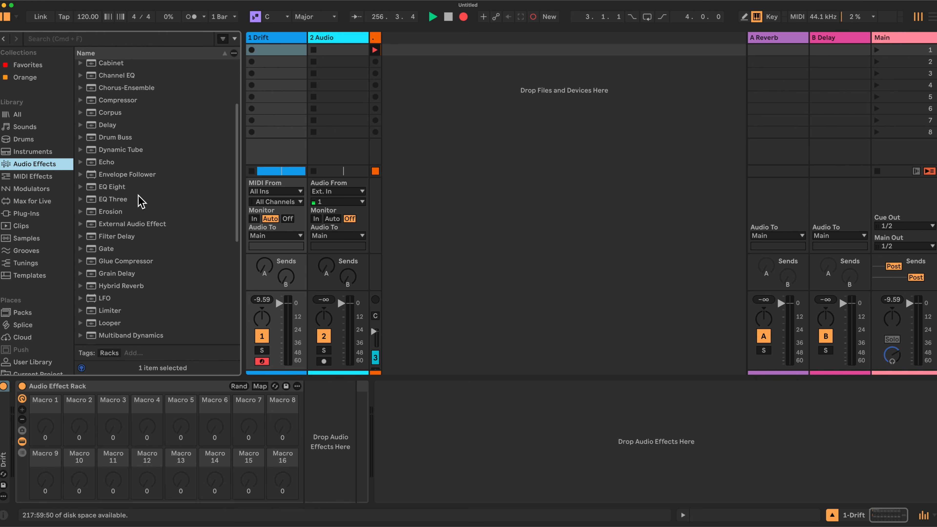
{"action": "scroll", "coordinate": [140, 201], "scroll_direction": "up", "scroll_amount": 3}
{"action": "scroll", "coordinate": [140, 201], "scroll_direction": "up", "scroll_amount": 3}
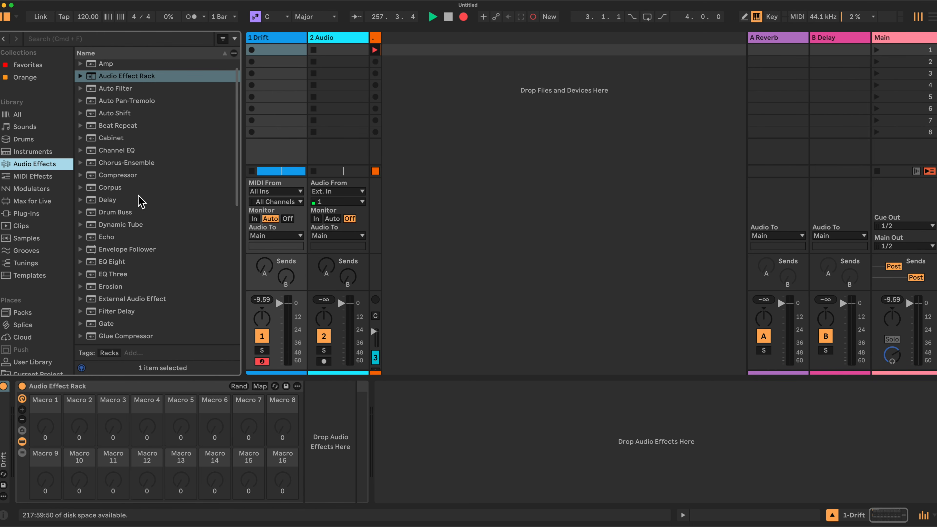
{"action": "scroll", "coordinate": [140, 201], "scroll_direction": "down", "scroll_amount": 2}
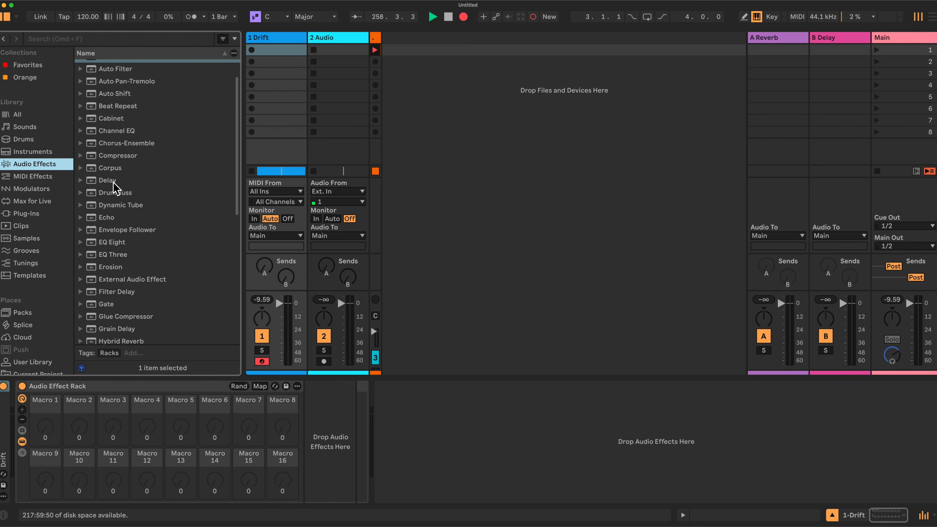
{"action": "left_click_drag", "start_coordinate": [108, 180], "coordinate": [326, 416]}
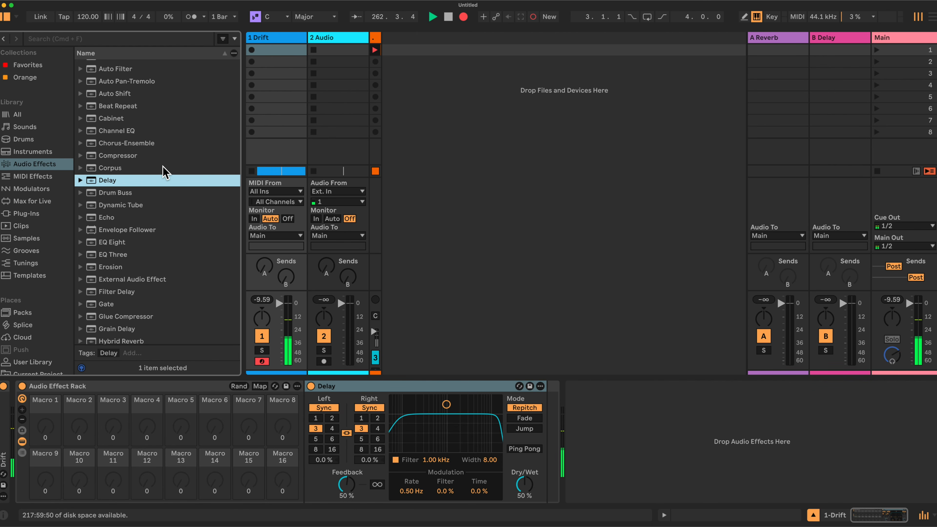
Insert Reverb after Delay in the Audio Effect Rack and set its decay time to 3.46 s.
{"action": "scroll", "coordinate": [162, 175], "scroll_direction": "down", "scroll_amount": 2}
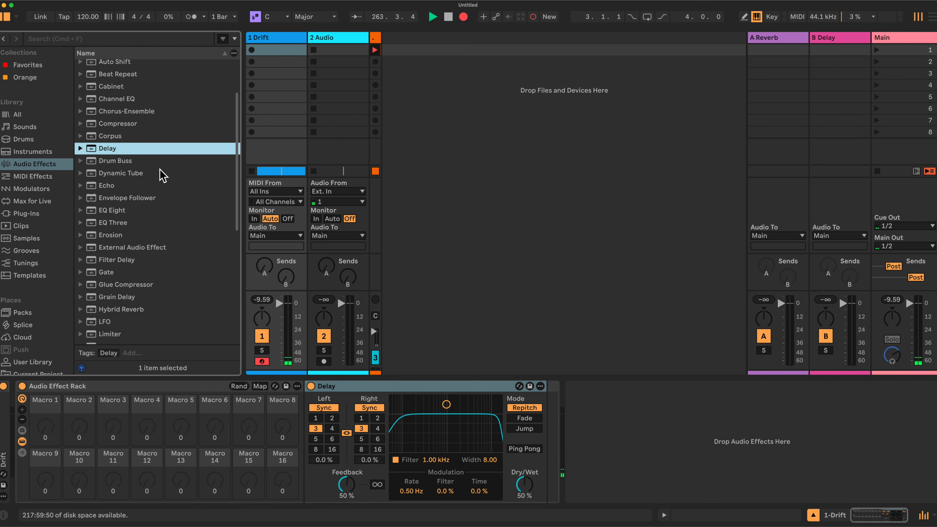
{"action": "scroll", "coordinate": [162, 175], "scroll_direction": "up", "scroll_amount": 4}
{"action": "scroll", "coordinate": [162, 175], "scroll_direction": "down", "scroll_amount": 12}
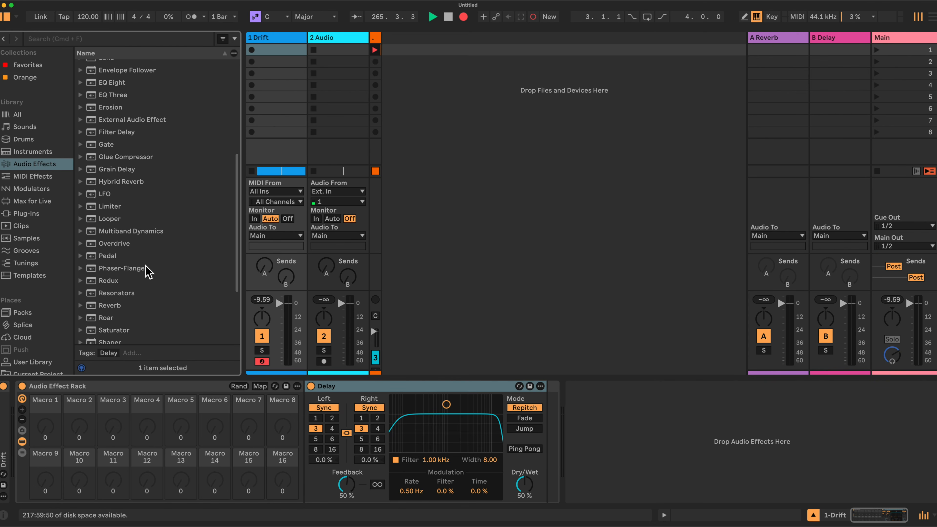
{"action": "left_click_drag", "start_coordinate": [111, 305], "coordinate": [542, 421]}
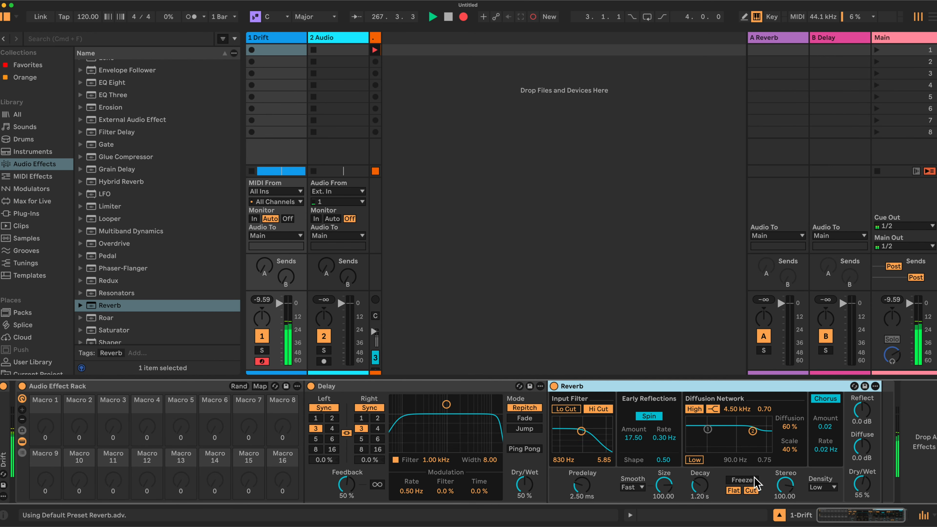
{"action": "left_click", "coordinate": [698, 490]}
{"action": "left_click_drag", "start_coordinate": [698, 490], "coordinate": [698, 485]}
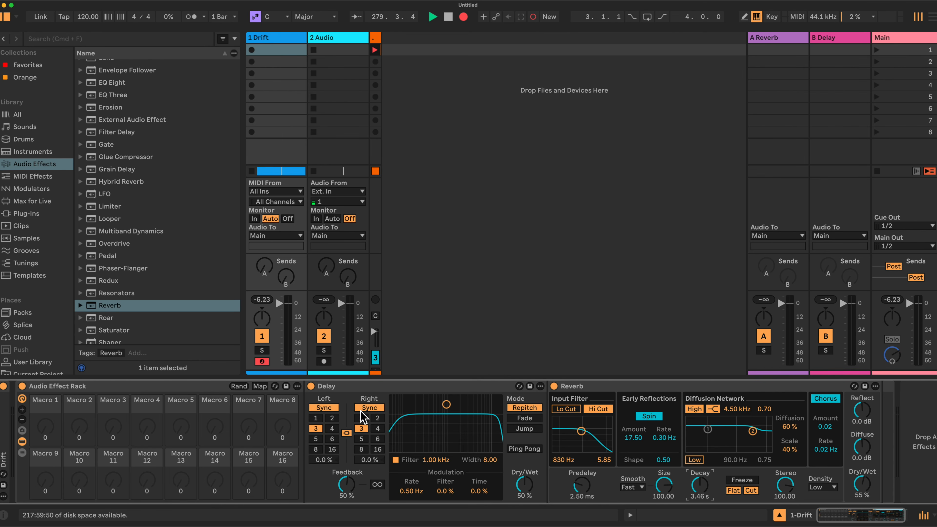
Map Delay's Dry/Wet to Macro 1 and its left 16th-note time to Macro 2, setting the macros to 37% and 44.
{"action": "left_click", "coordinate": [260, 387]}
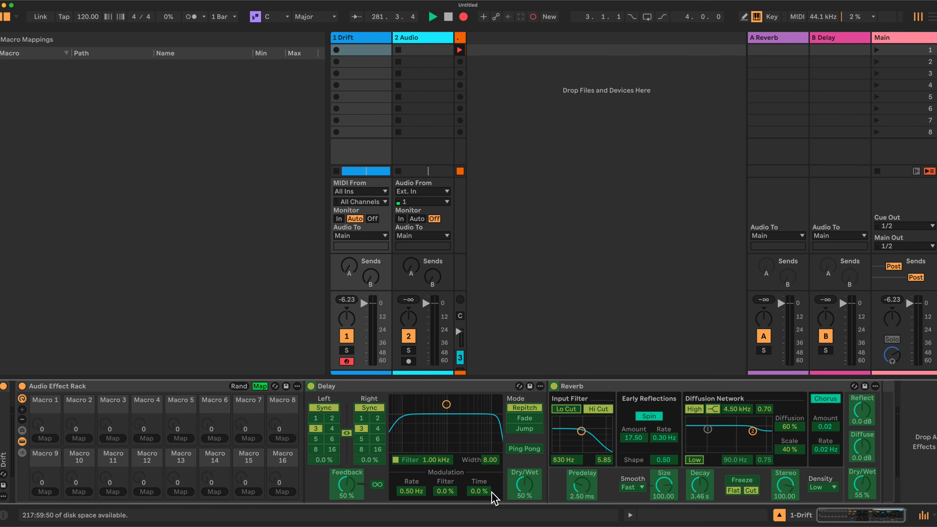
{"action": "left_click", "coordinate": [528, 489]}
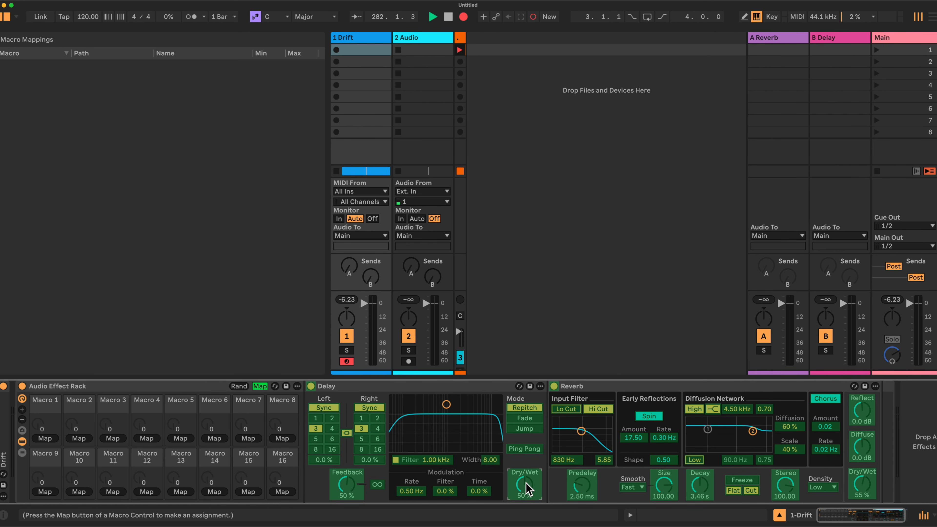
{"action": "left_click", "coordinate": [45, 438]}
{"action": "left_click", "coordinate": [323, 420]}
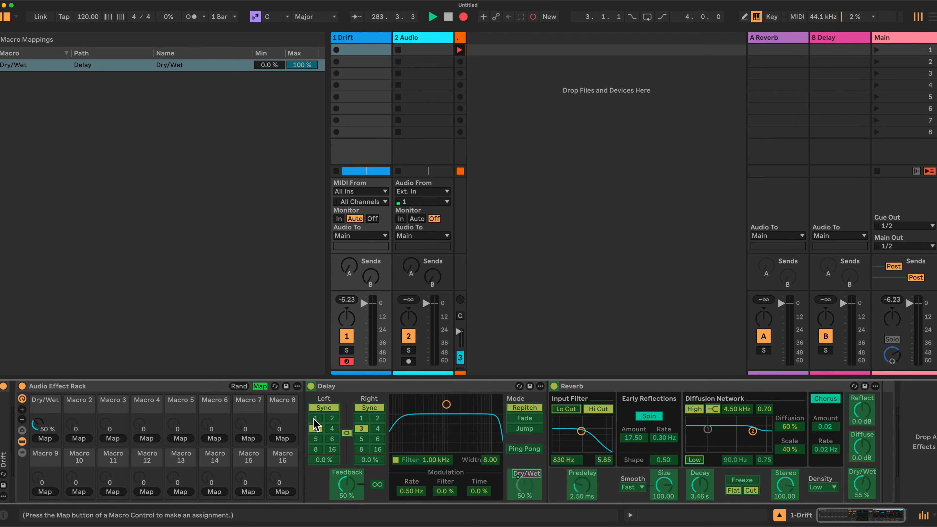
{"action": "left_click", "coordinate": [79, 439]}
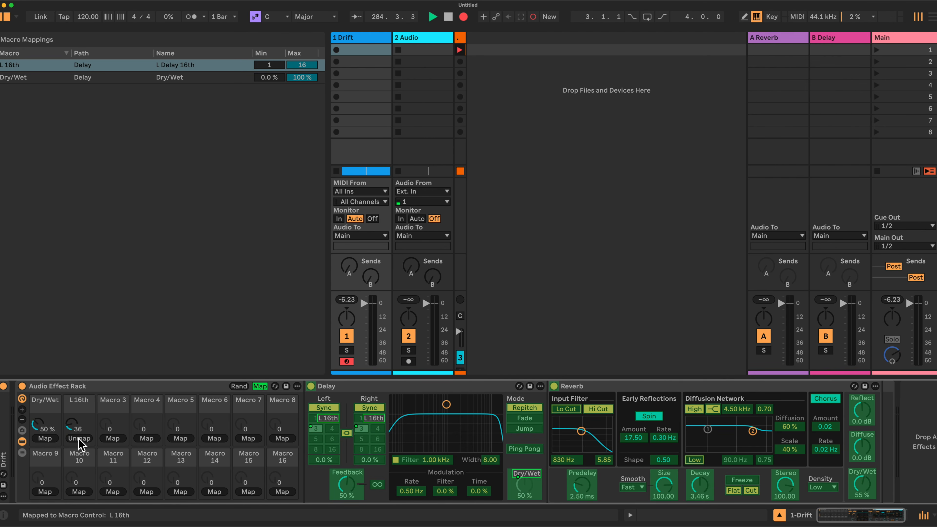
{"action": "left_click_drag", "start_coordinate": [74, 433], "coordinate": [45, 439]}
{"action": "left_click", "coordinate": [261, 388]}
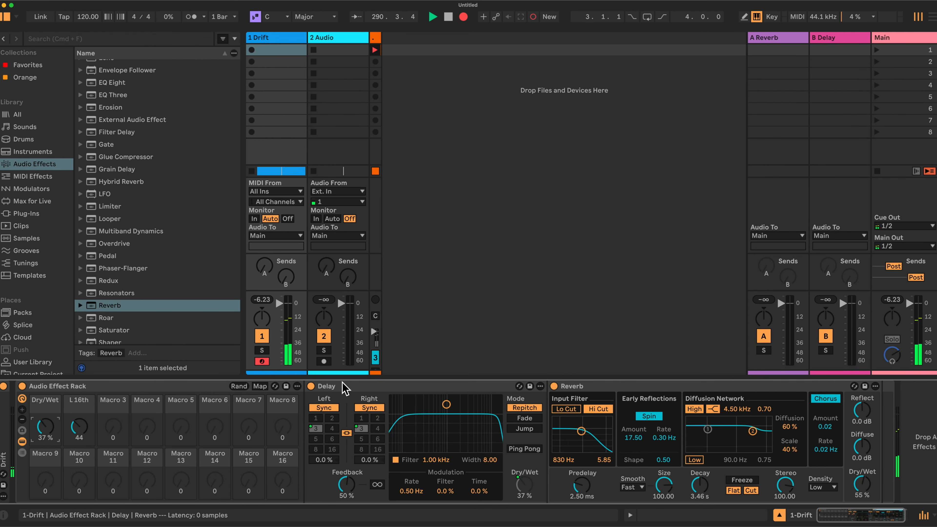
Map Reverb's Decay Time to Macro 3 and its Dry/Wet to Macro 4, leaving macro mapping mode when done.
{"action": "left_click", "coordinate": [262, 386]}
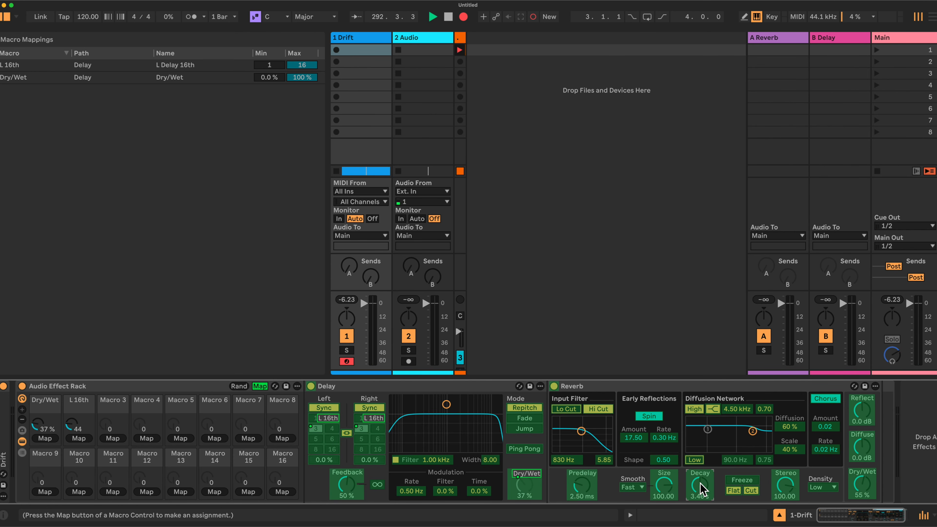
{"action": "left_click", "coordinate": [113, 438]}
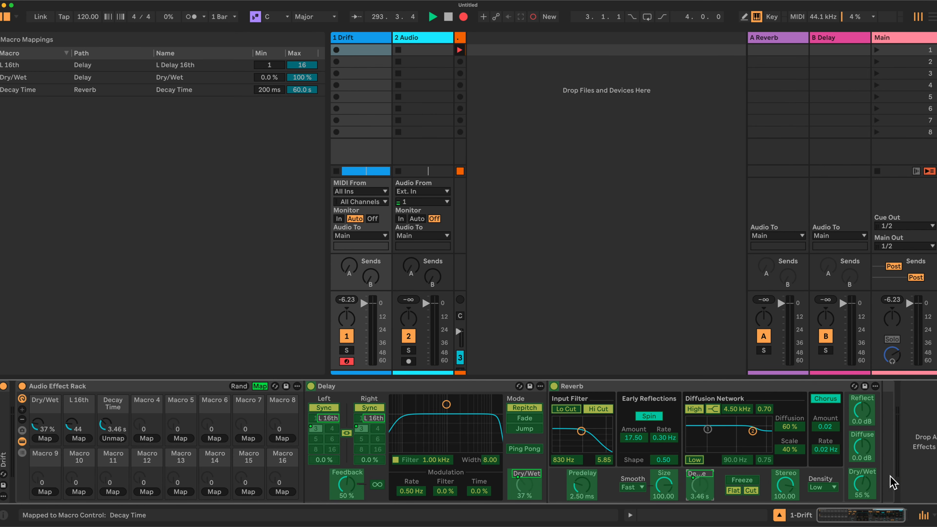
{"action": "left_click", "coordinate": [869, 487]}
{"action": "left_click", "coordinate": [146, 438]}
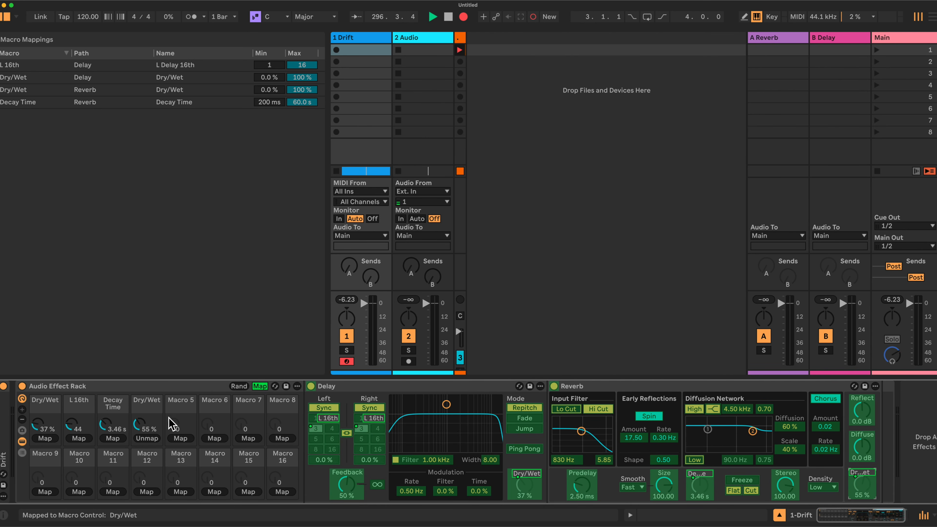
{"action": "left_click", "coordinate": [260, 386]}
Set the Reverb Dry/Wet macro to 54% and the Decay Time macro to 2.96 s.
{"action": "left_click_drag", "start_coordinate": [146, 426], "coordinate": [147, 393]}
{"action": "left_click_drag", "start_coordinate": [147, 427], "coordinate": [147, 461]}
{"action": "mouse_move", "coordinate": [113, 427]}
{"action": "left_mouse_down"}
{"action": "mouse_move", "coordinate": [113, 369]}
{"action": "mouse_move", "coordinate": [113, 426]}
{"action": "left_mouse_up"}
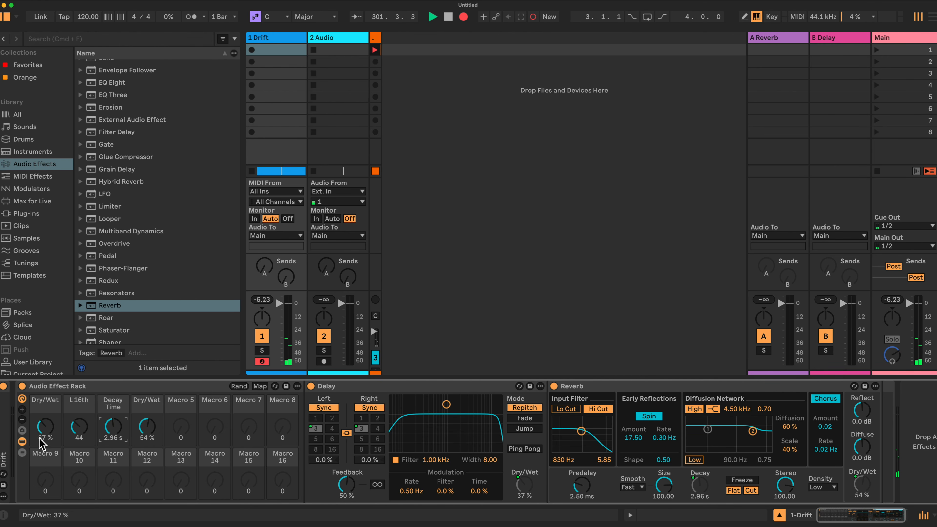
Show the Audio Effect Rack's macro variations and store the current macro settings as a new variation.
{"action": "left_click", "coordinate": [22, 430]}
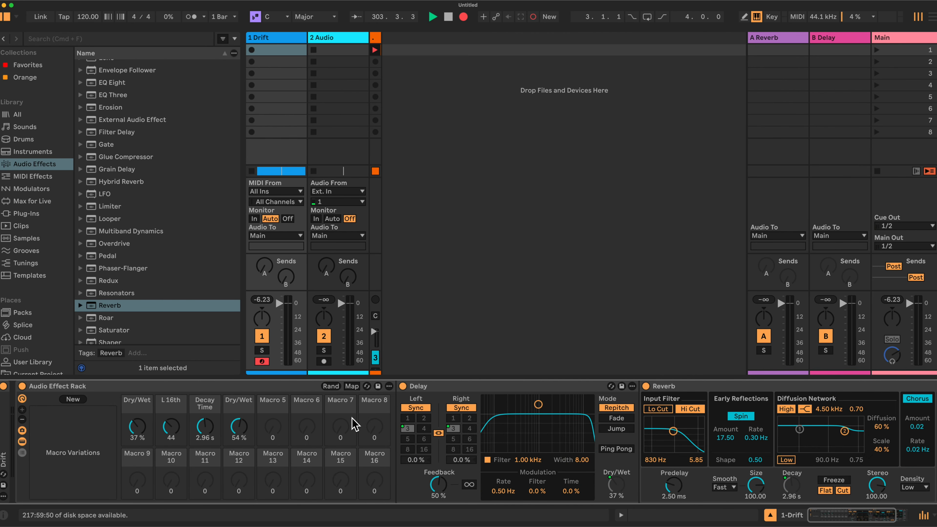
{"action": "left_click", "coordinate": [78, 399]}
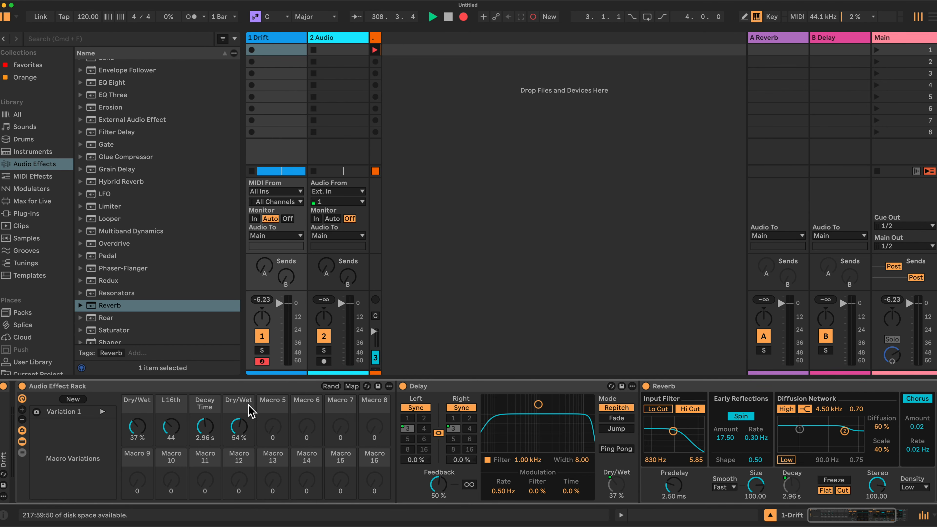
Delete the Audio Effect Rack and unfold the Drift instrument.
{"action": "left_click", "coordinate": [237, 389]}
{"action": "key", "text": "Delete"}
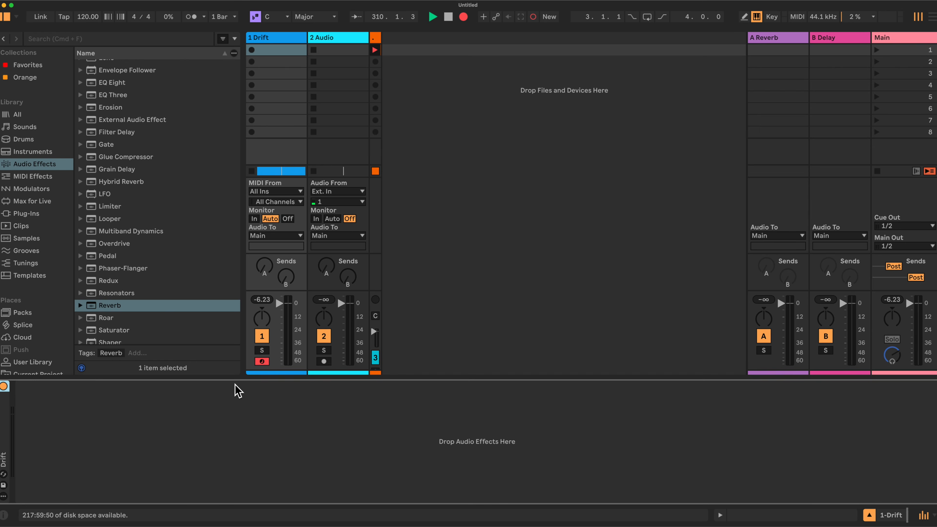
{"action": "double_click", "coordinate": [7, 429]}
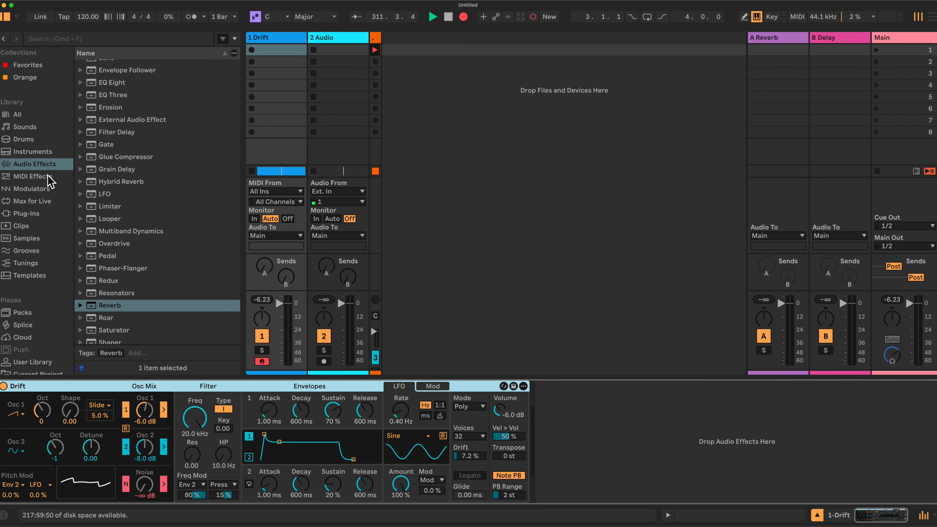
Place an Arpeggiator inside a new MIDI Effect Rack before Drift and show the rack's macro controls.
{"action": "left_click", "coordinate": [33, 176]}
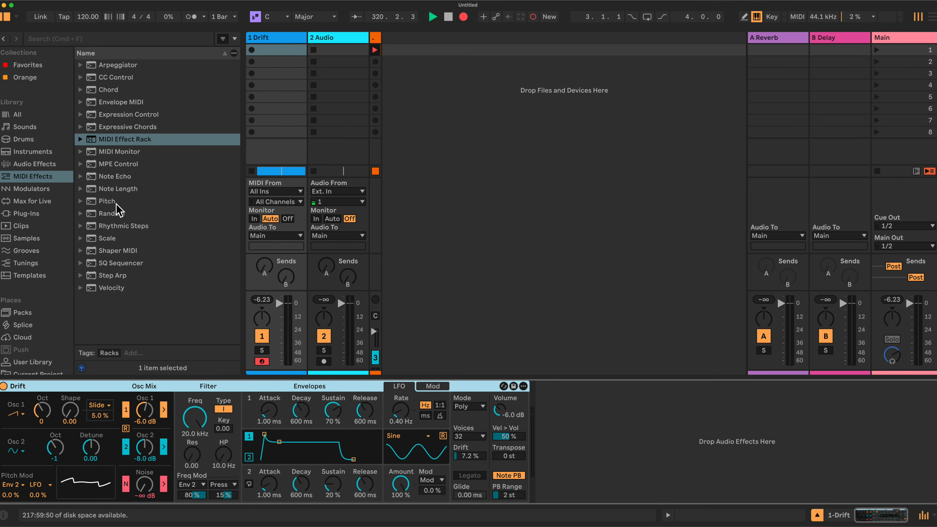
{"action": "left_click", "coordinate": [127, 141]}
{"action": "left_click_drag", "start_coordinate": [127, 142], "coordinate": [6, 419]}
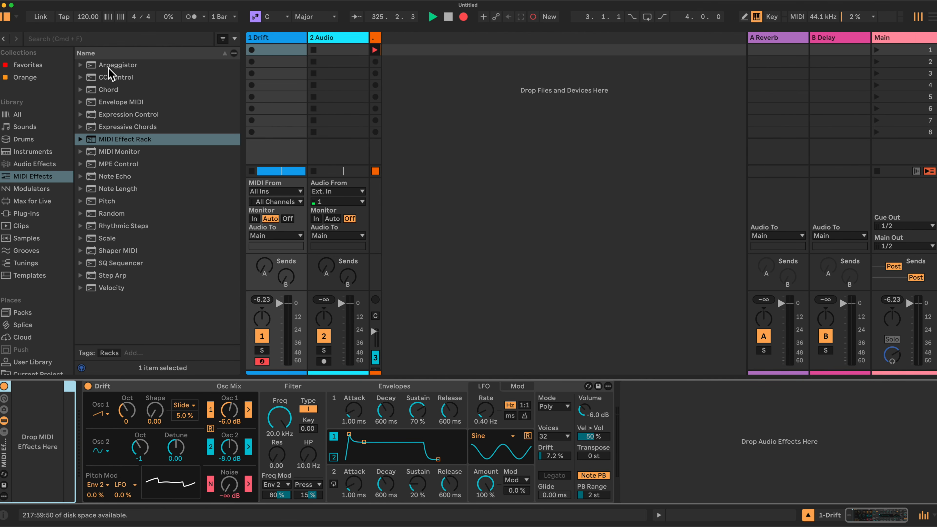
{"action": "left_click_drag", "start_coordinate": [114, 68], "coordinate": [50, 429]}
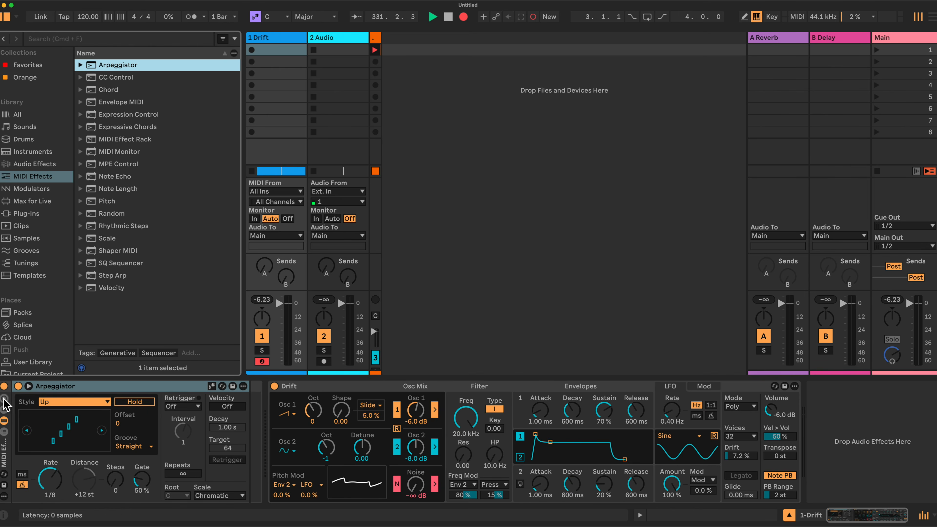
{"action": "key", "text": "super+g"}
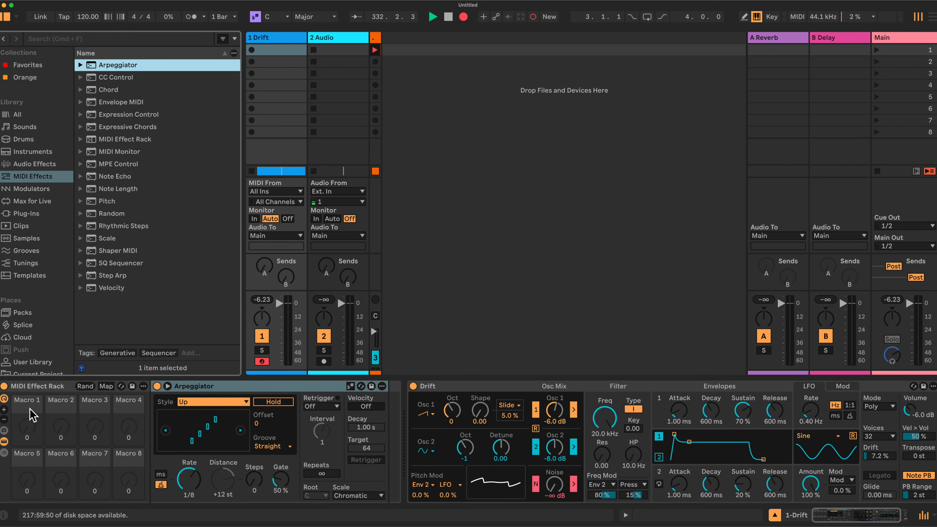
{"action": "left_click", "coordinate": [5, 430]}
{"action": "left_click", "coordinate": [5, 430]}
Browse the User Library's Presets folder for the MIDI Effect Rack presets stored under MIDI Effects.
{"action": "left_click", "coordinate": [32, 357]}
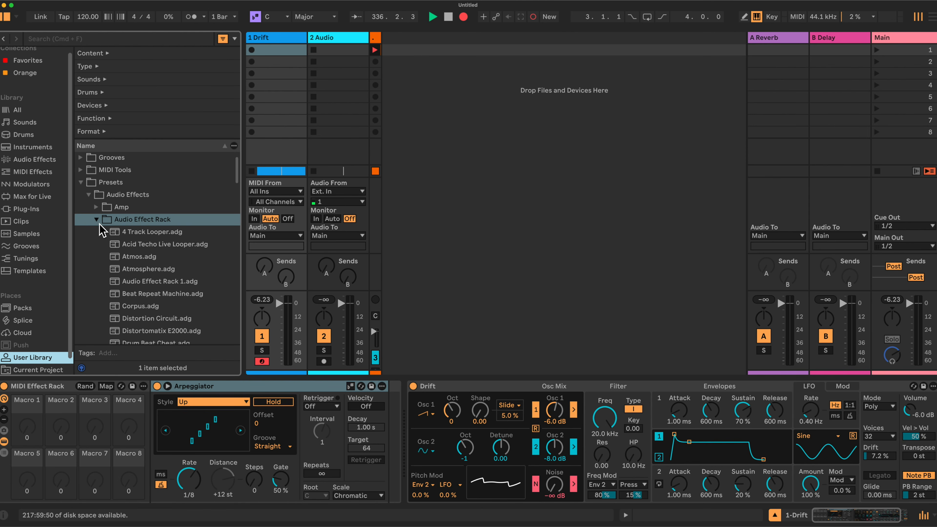
{"action": "left_click", "coordinate": [97, 219]}
{"action": "left_click", "coordinate": [97, 207]}
{"action": "left_click", "coordinate": [89, 195]}
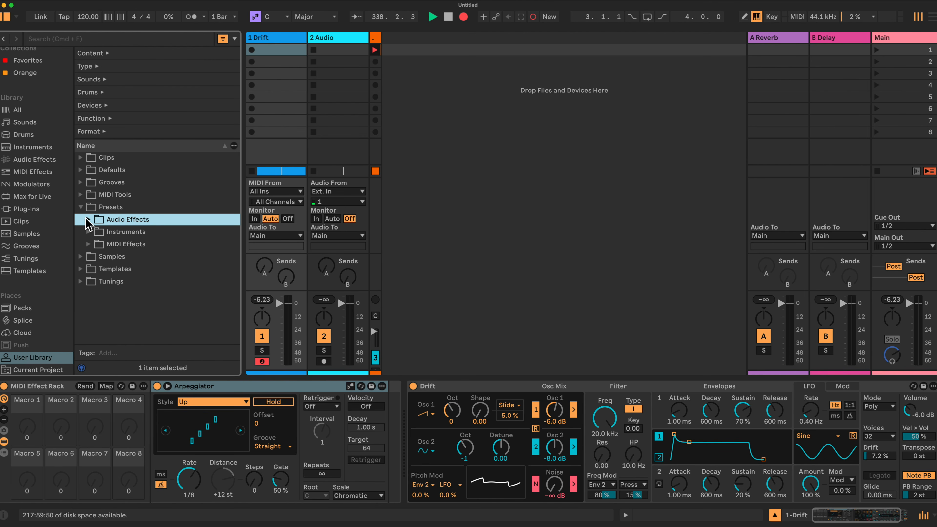
{"action": "left_click", "coordinate": [82, 207]}
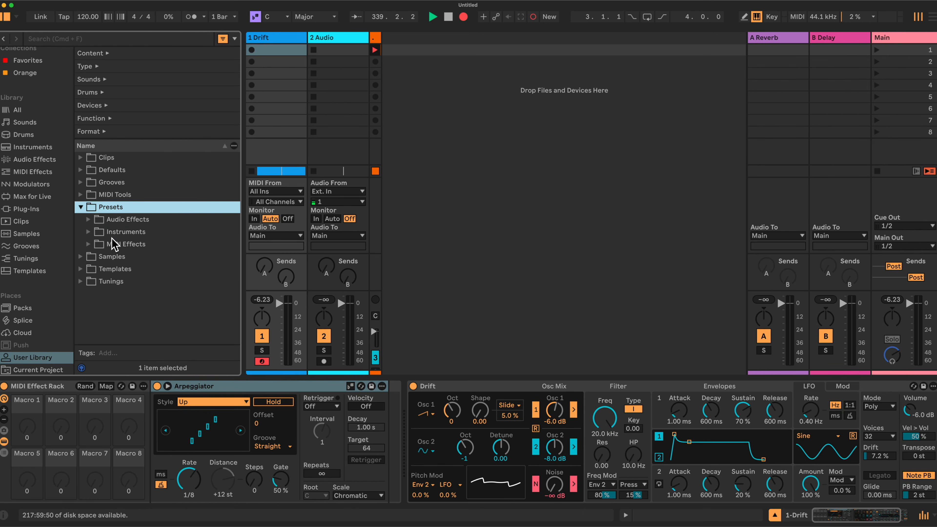
{"action": "left_click", "coordinate": [112, 244]}
{"action": "left_click", "coordinate": [88, 244]}
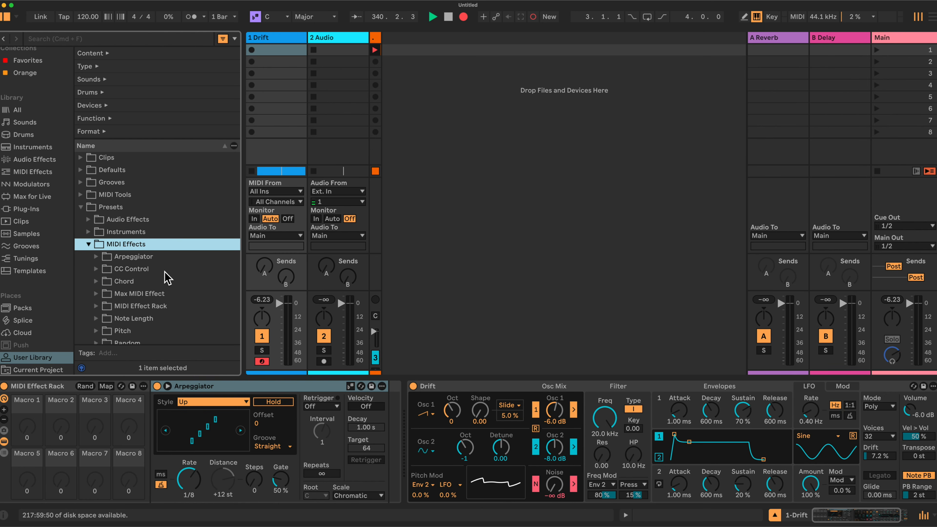
{"action": "left_click", "coordinate": [135, 308]}
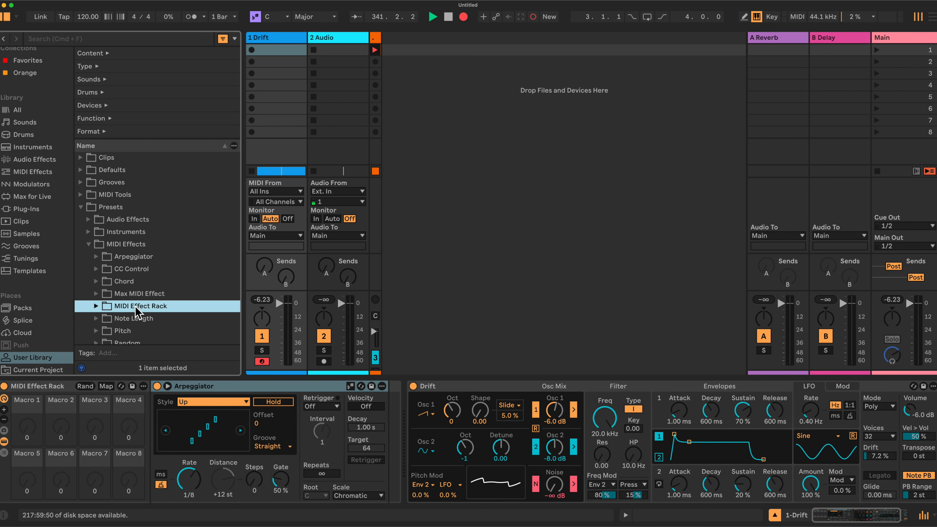
{"action": "double_click", "coordinate": [106, 308]}
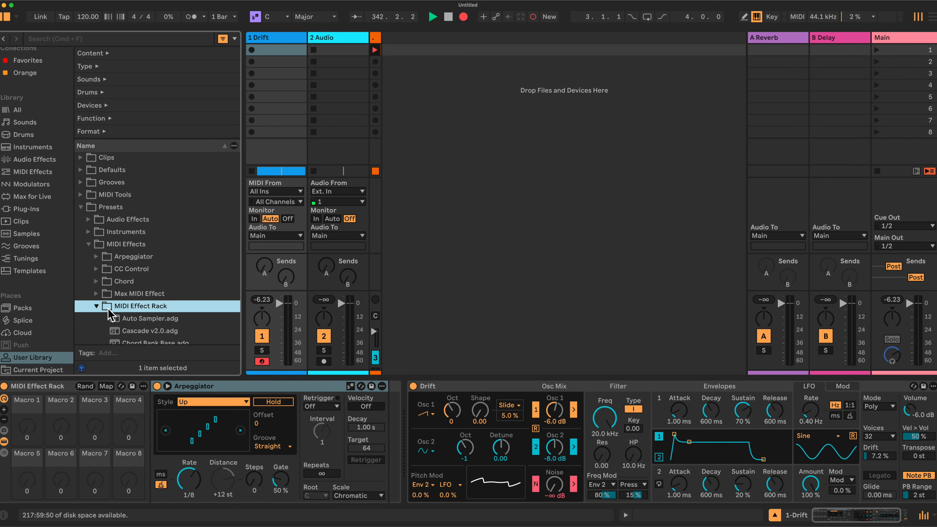
{"action": "left_click", "coordinate": [97, 306]}
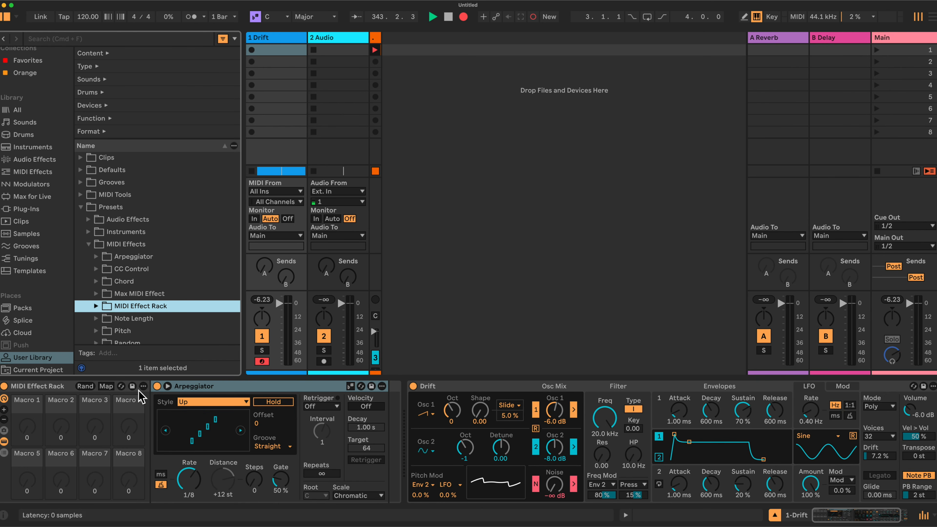
Set the Arpeggiator's rate to 1/12 and add Chord after it with Shift 1 at +7 st and Shift 2 at -3 st.
{"action": "left_click", "coordinate": [194, 386]}
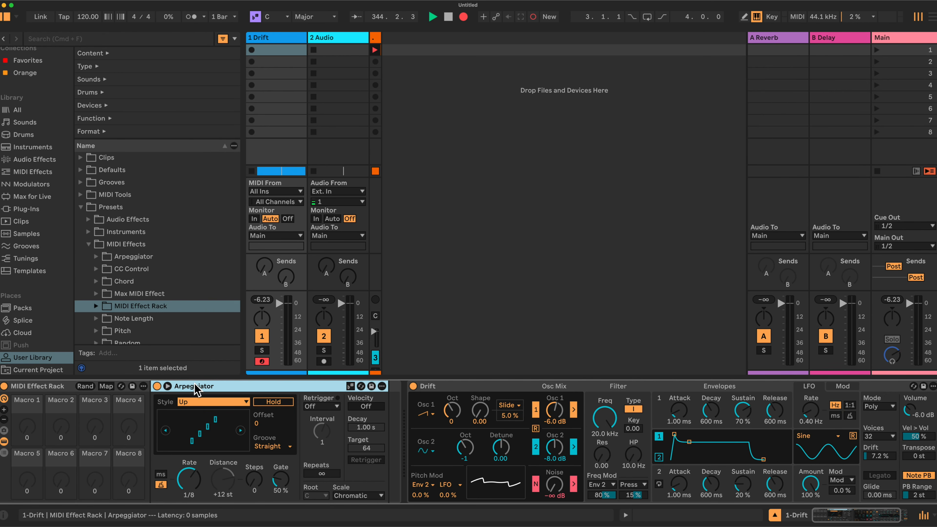
{"action": "left_click", "coordinate": [192, 475]}
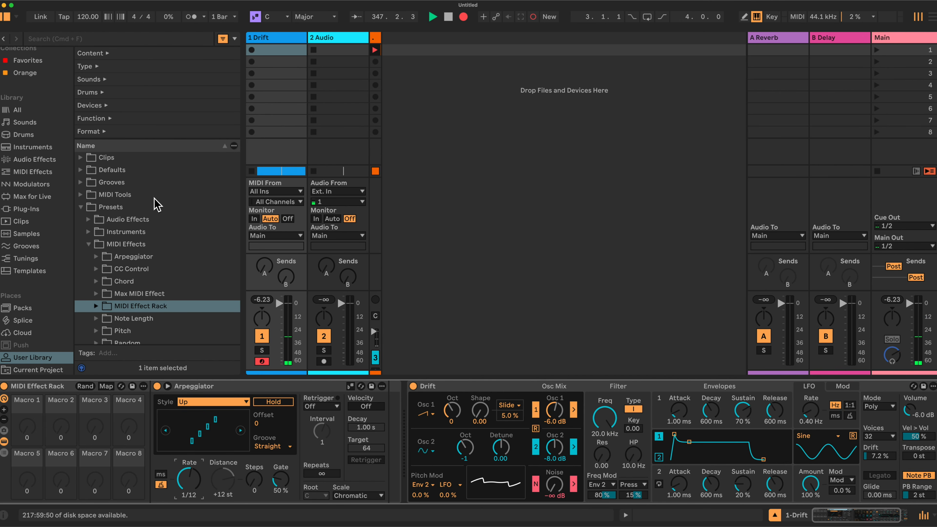
{"action": "left_click", "coordinate": [31, 172]}
{"action": "left_click_drag", "start_coordinate": [106, 90], "coordinate": [411, 420]}
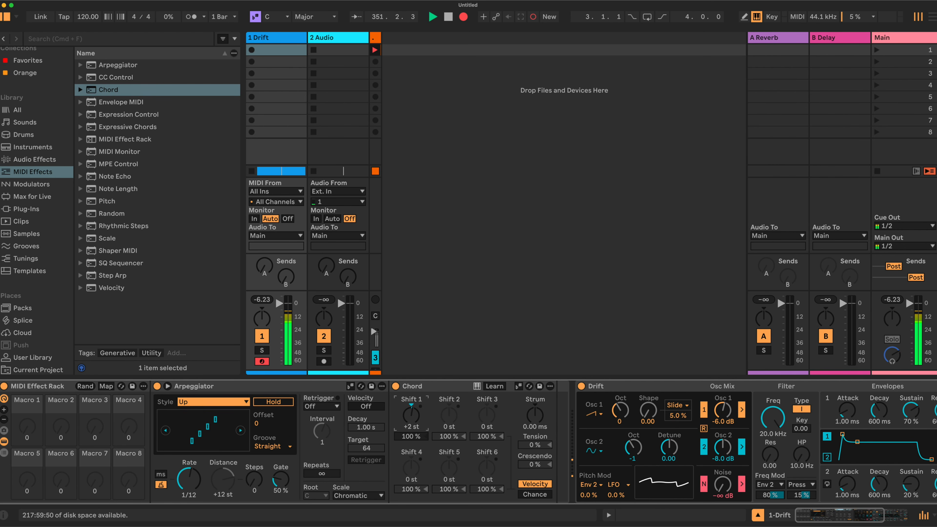
{"action": "left_click_drag", "start_coordinate": [448, 413], "coordinate": [448, 418]}
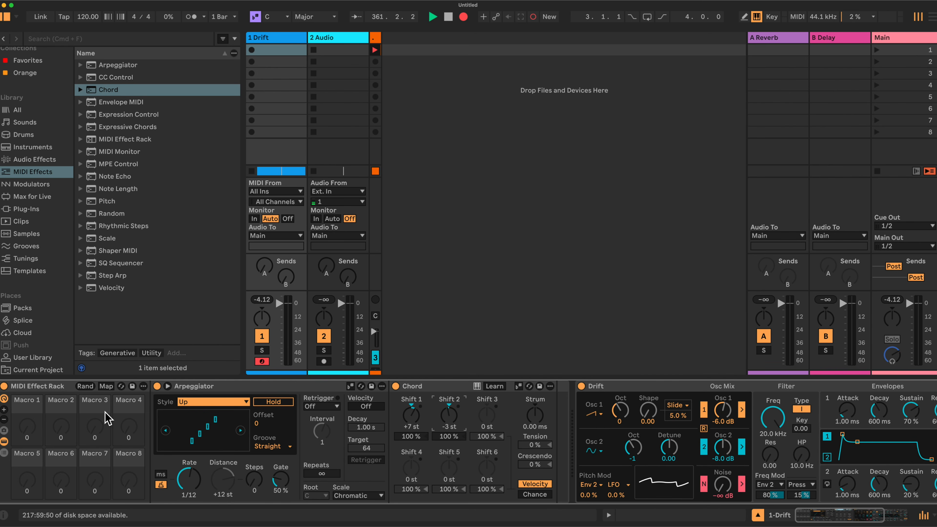
Map the Arpeggiator's synced Rate to Macro 1 of the MIDI Effect Rack and set that macro to 1/8.
{"action": "left_click", "coordinate": [106, 386]}
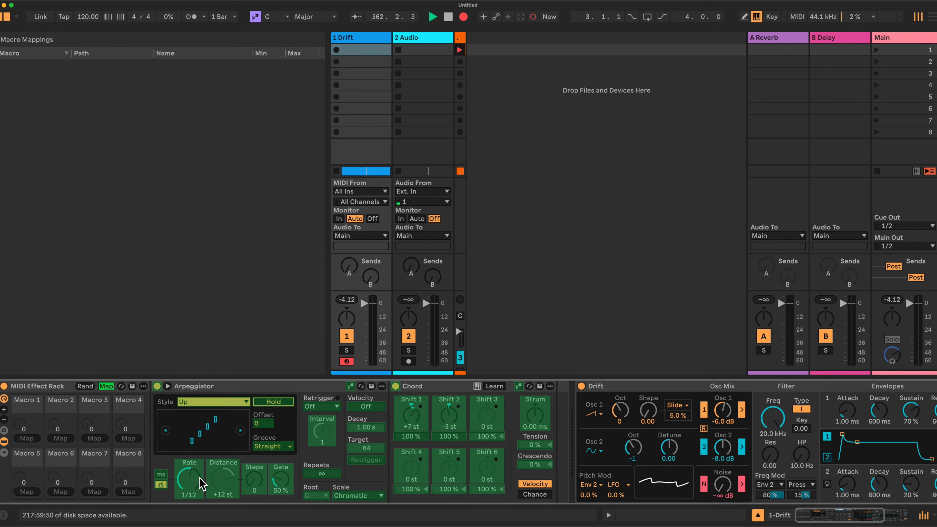
{"action": "left_click", "coordinate": [27, 437]}
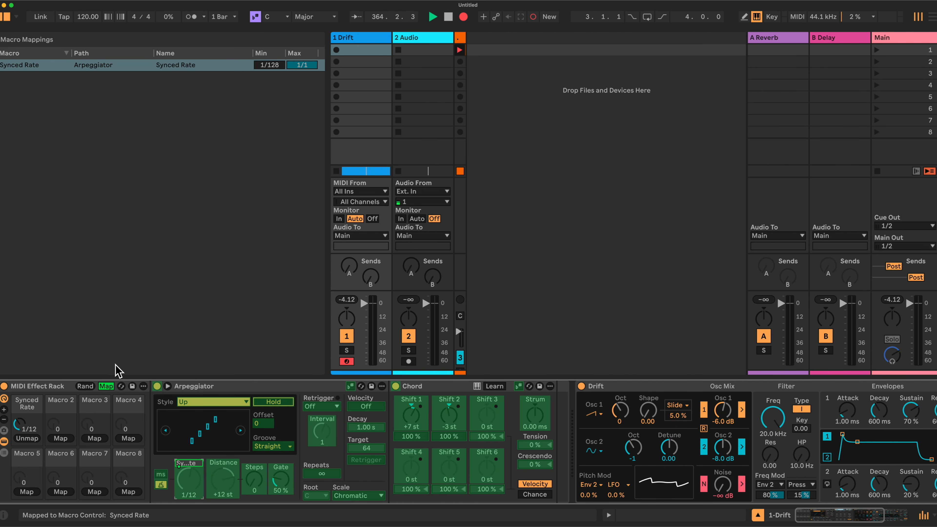
{"action": "left_click", "coordinate": [107, 386]}
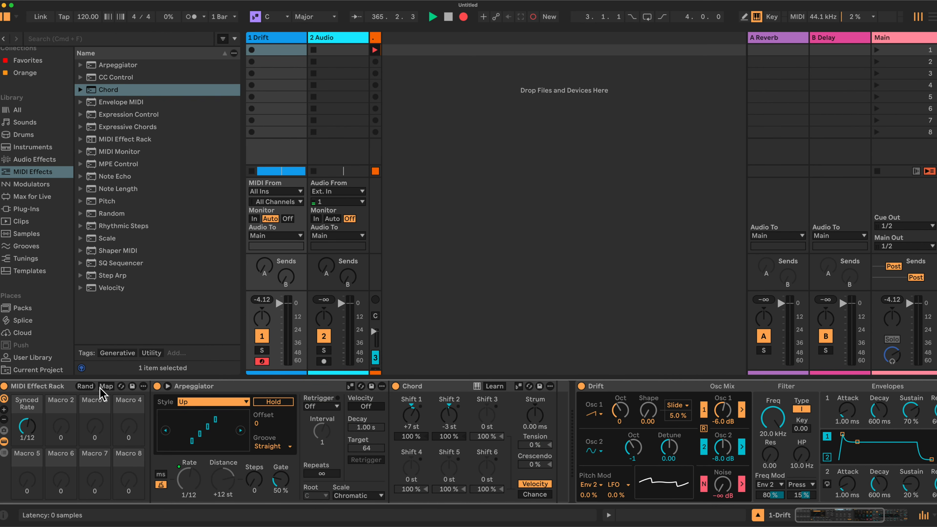
{"action": "left_click_drag", "start_coordinate": [33, 435], "coordinate": [32, 428]}
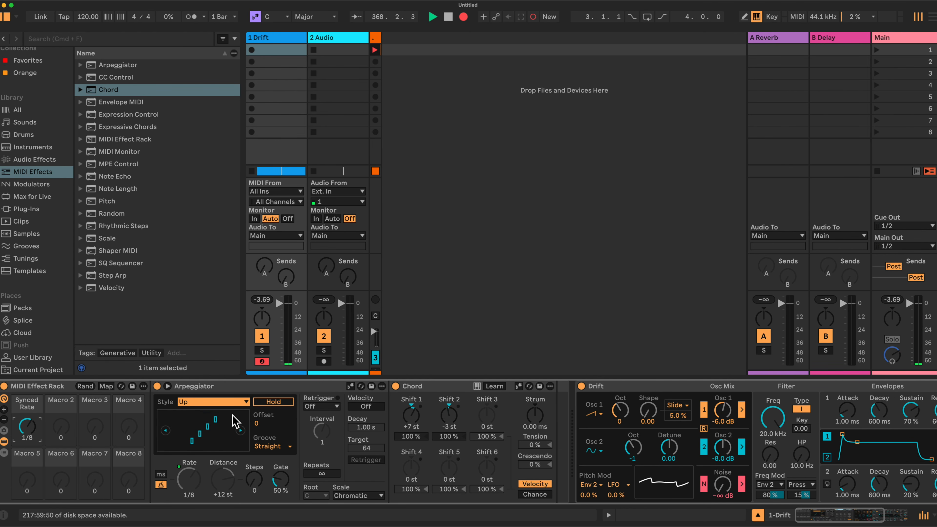
Delete the MIDI Effect Rack and the Drift instrument to empty the MIDI track's device chain.
{"action": "left_click", "coordinate": [65, 389]}
{"action": "key", "text": "Delete"}
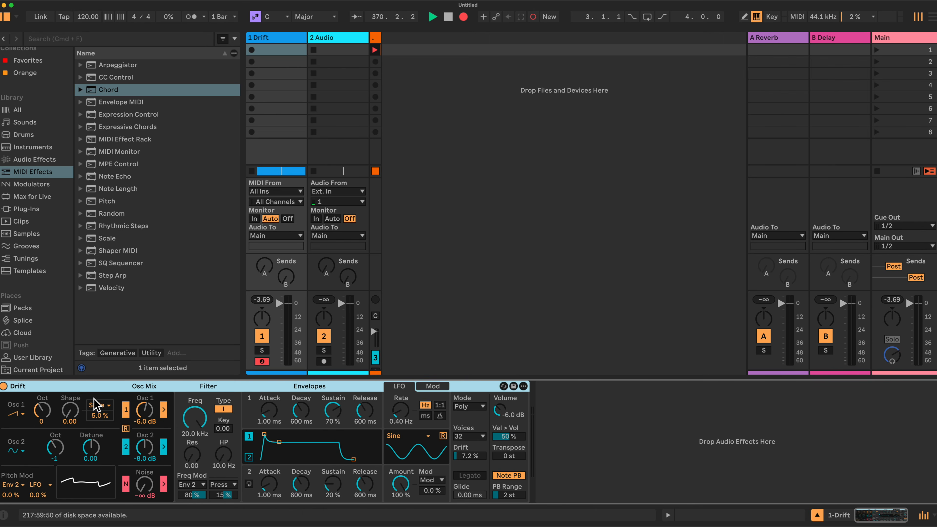
{"action": "key", "text": "Delete"}
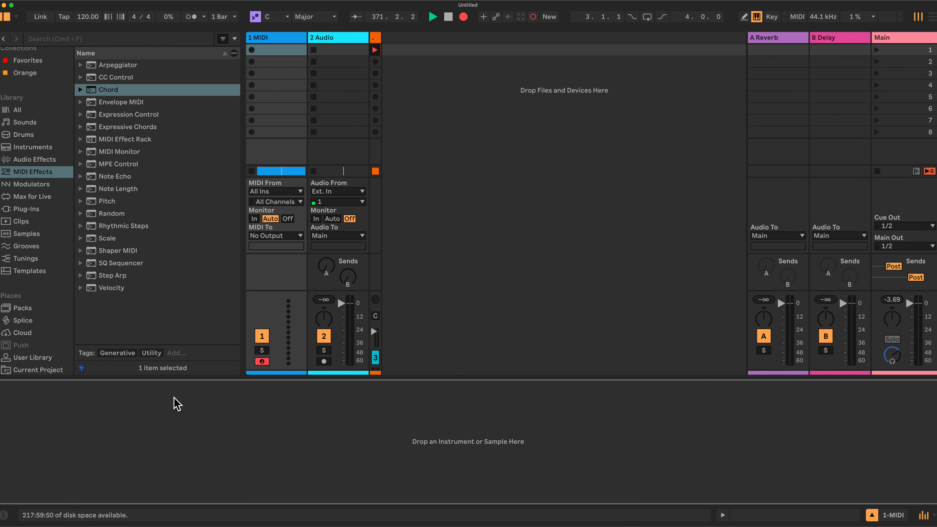
Build a device chain on the MIDI track from the Analog instrument, with Reverb after it and Arpeggiator before it.
{"action": "left_click", "coordinate": [32, 147]}
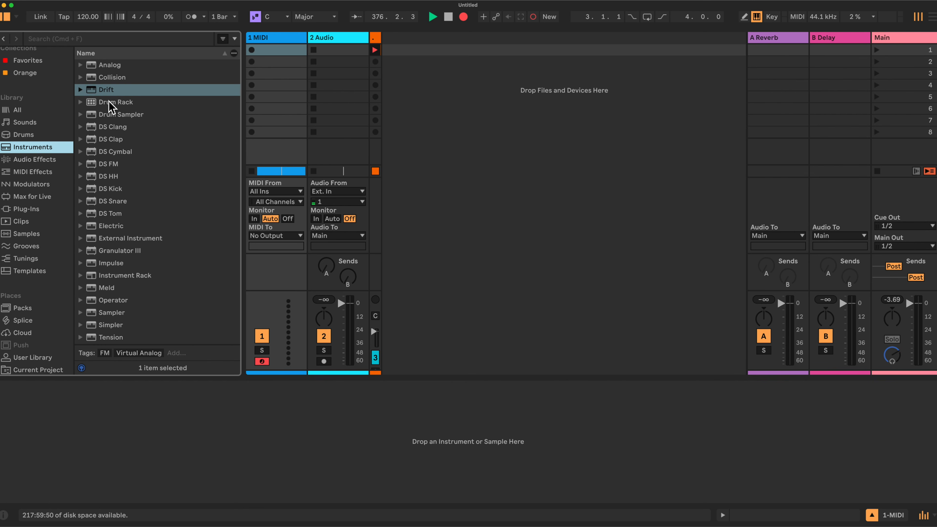
{"action": "left_click_drag", "start_coordinate": [111, 68], "coordinate": [169, 413]}
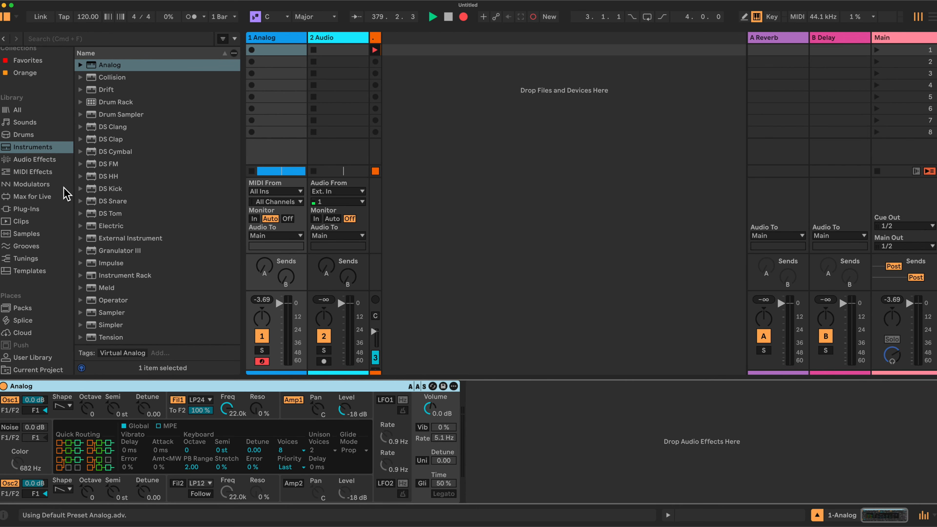
{"action": "left_click", "coordinate": [33, 159]}
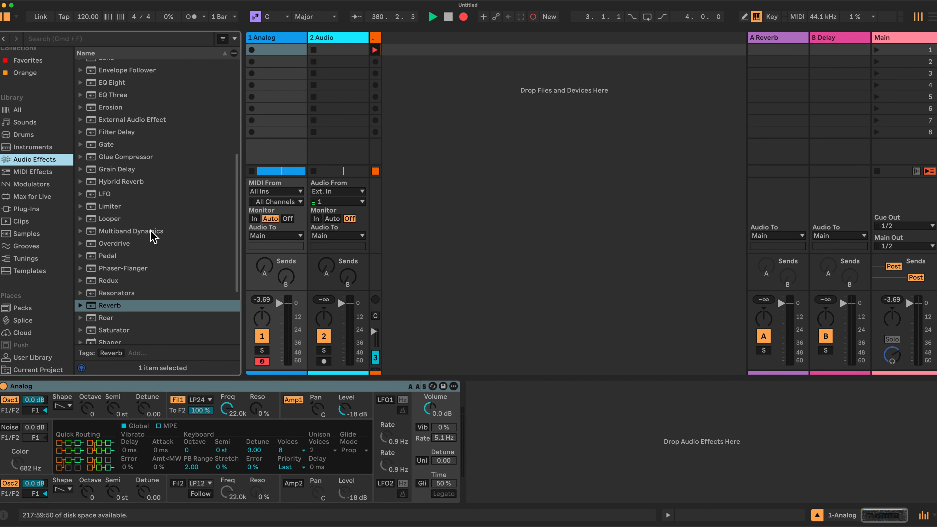
{"action": "scroll", "coordinate": [152, 232], "scroll_direction": "down", "scroll_amount": 2}
{"action": "left_click", "coordinate": [108, 290]}
{"action": "left_click_drag", "start_coordinate": [108, 290], "coordinate": [465, 404]}
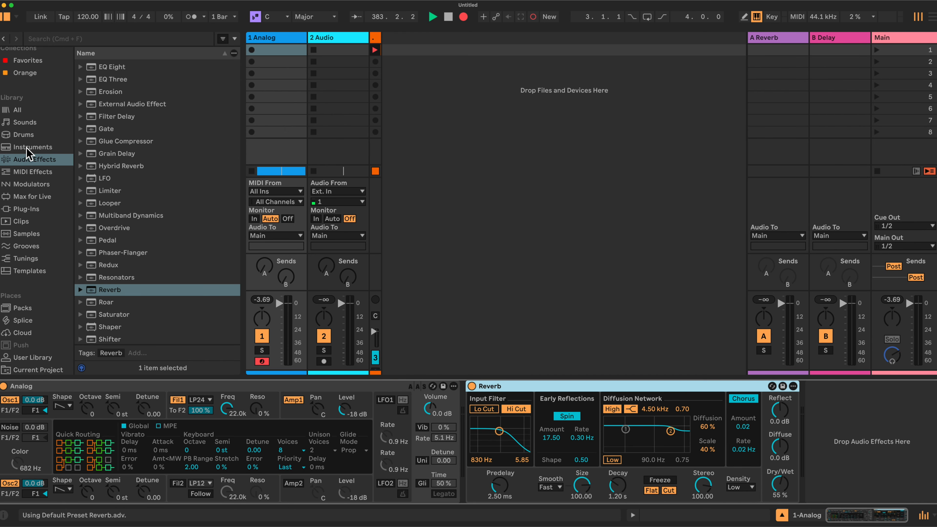
{"action": "left_click", "coordinate": [29, 172]}
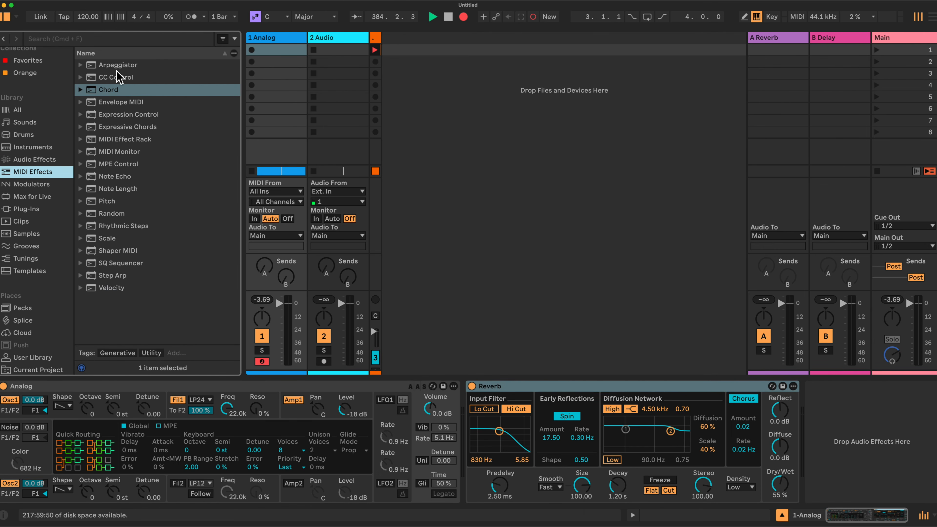
{"action": "left_click_drag", "start_coordinate": [119, 69], "coordinate": [8, 419]}
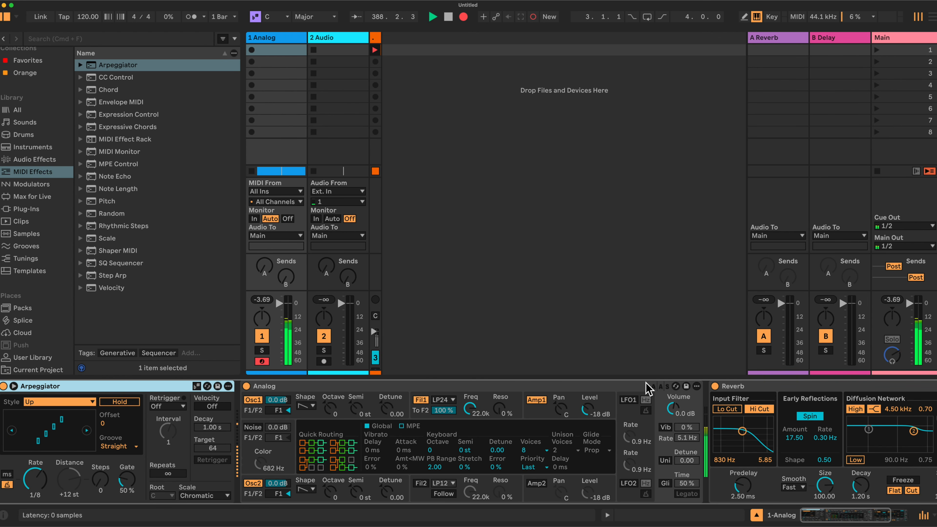
Set Analog's Filter 1 frequency to 14.5k and Reverb's Decay to 7.48 s.
{"action": "left_click_drag", "start_coordinate": [470, 409], "coordinate": [470, 435]}
{"action": "scroll", "coordinate": [560, 393], "scroll_direction": "right", "scroll_amount": 3}
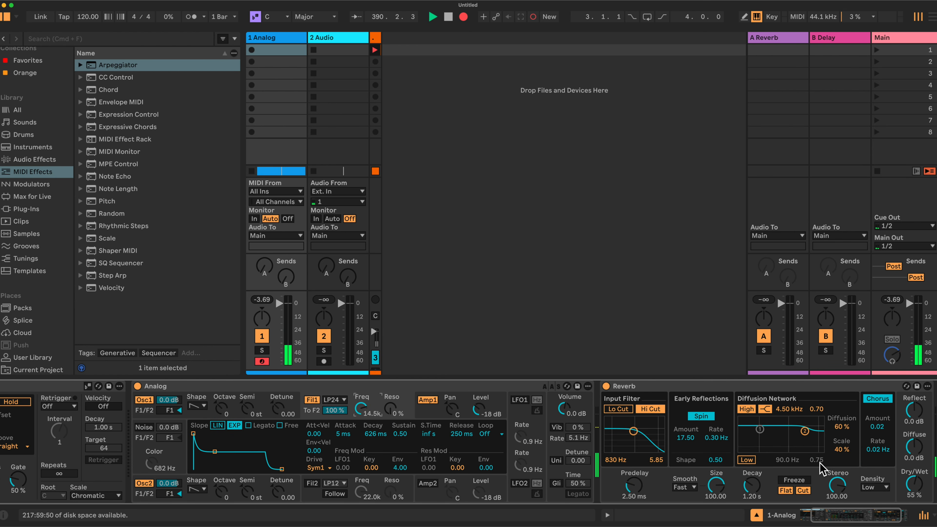
{"action": "mouse_move", "coordinate": [756, 488]}
{"action": "left_mouse_down"}
{"action": "mouse_move", "coordinate": [757, 465]}
{"action": "mouse_move", "coordinate": [756, 481]}
{"action": "left_mouse_up"}
{"action": "scroll", "coordinate": [492, 404], "scroll_direction": "left", "scroll_amount": 1}
{"action": "scroll", "coordinate": [494, 411], "scroll_direction": "left", "scroll_amount": 3}
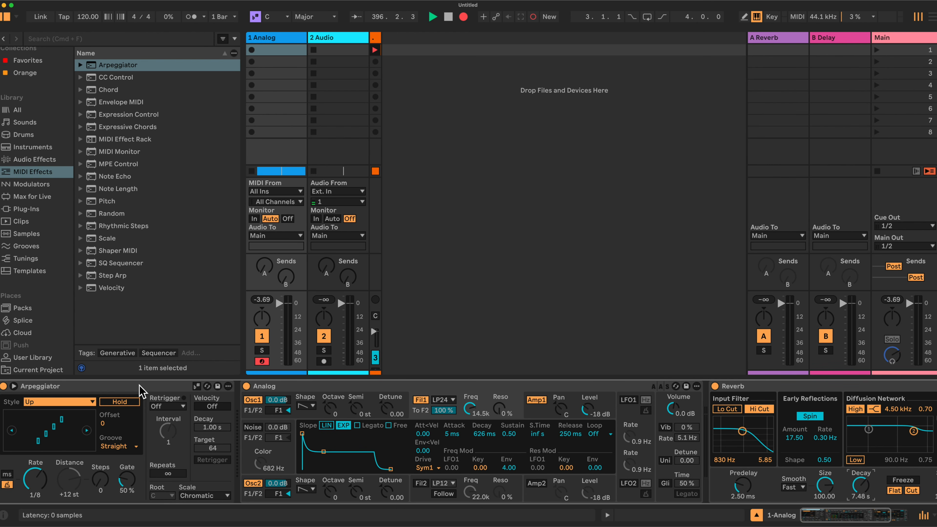
Group the Reverb, Analog and Arpeggiator devices on the MIDI track into a single rack.
{"action": "left_click", "coordinate": [768, 388]}
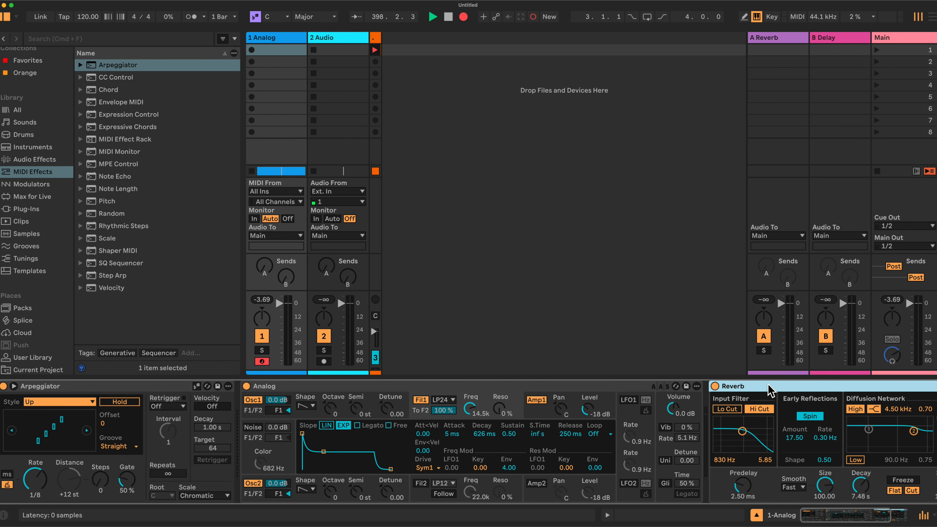
{"action": "left_click", "coordinate": [567, 386], "text": "shift"}
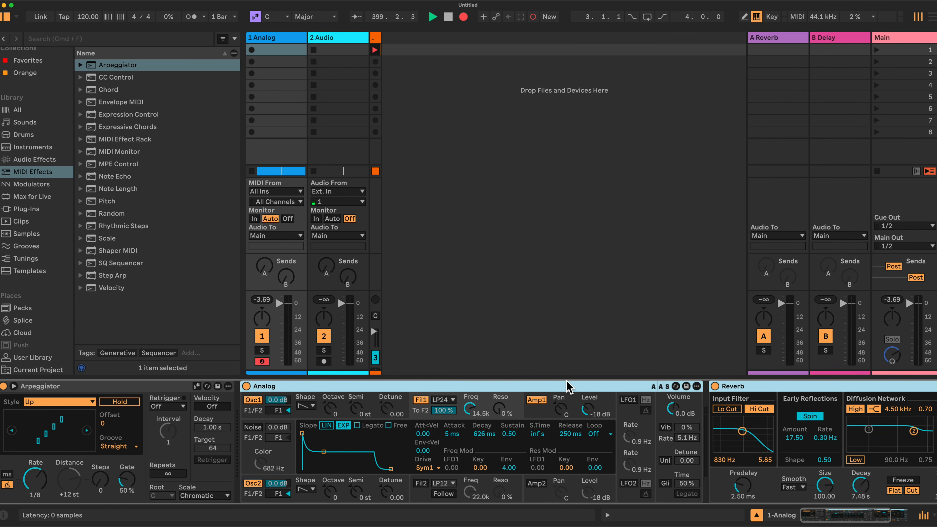
{"action": "left_click", "coordinate": [171, 389], "text": "shift"}
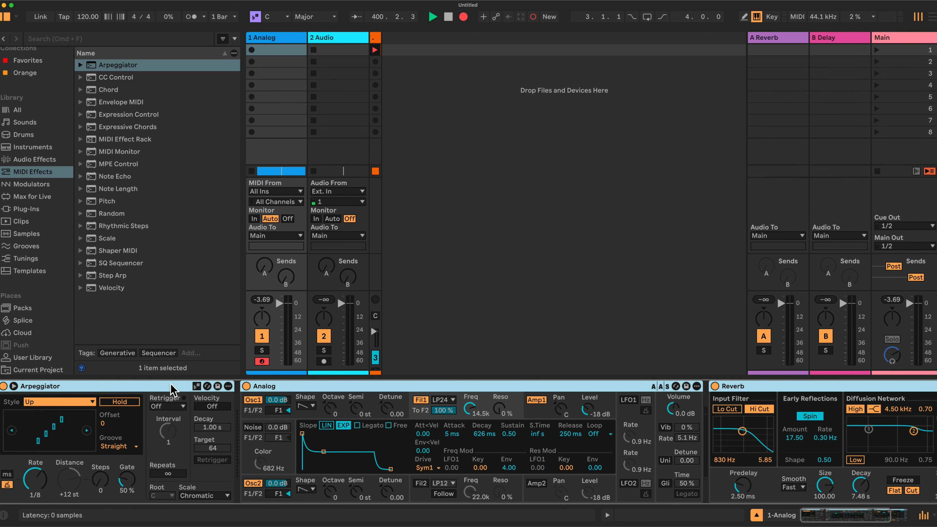
{"action": "right_click", "coordinate": [172, 388]}
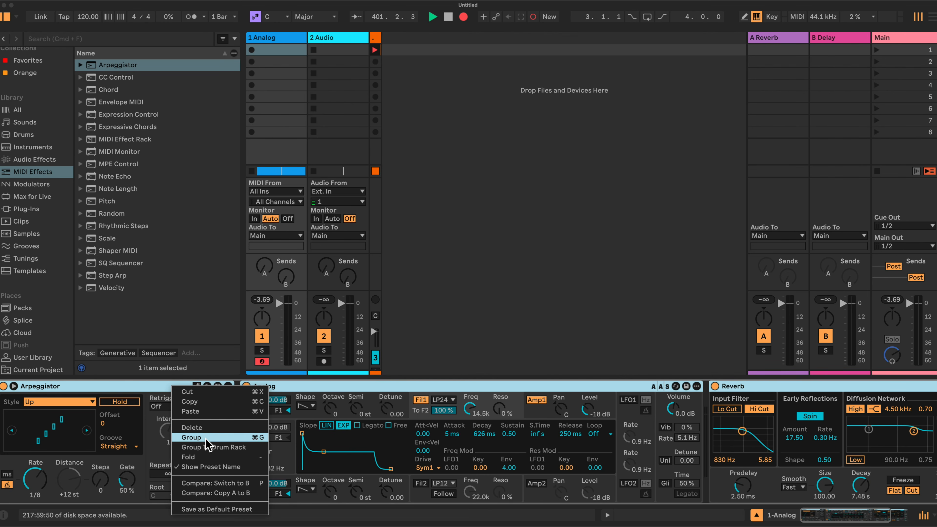
{"action": "left_click", "coordinate": [191, 437]}
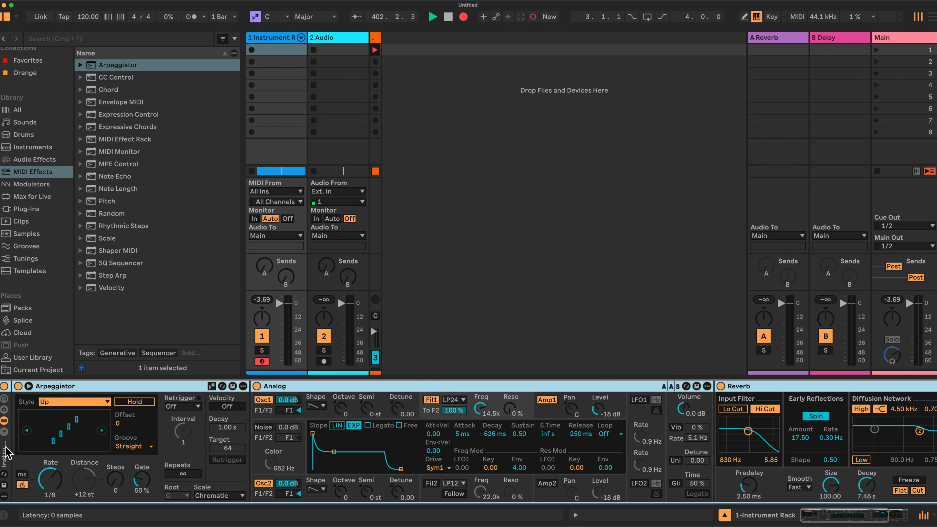
Show the Instrument Rack's macro controls and expand them to 16 macros.
{"action": "left_click", "coordinate": [5, 399]}
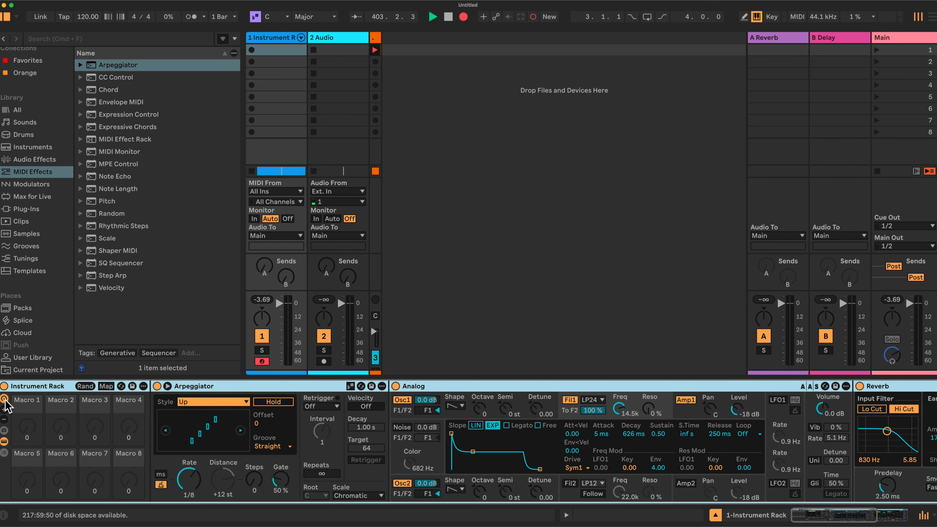
{"action": "left_click", "coordinate": [5, 410]}
{"action": "left_click", "coordinate": [5, 410]}
{"action": "left_click", "coordinate": [5, 410]}
{"action": "left_click", "coordinate": [5, 410]}
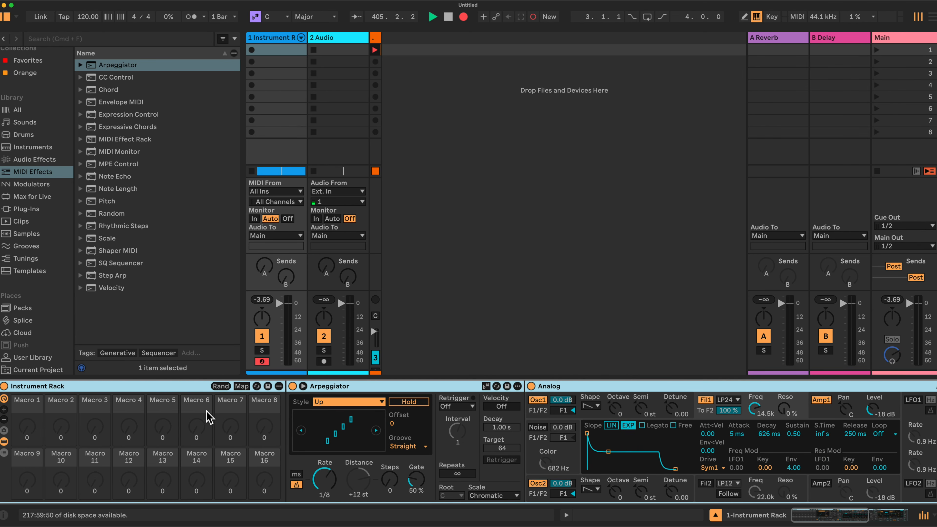
{"action": "scroll", "coordinate": [690, 413], "scroll_direction": "right", "scroll_amount": 3}
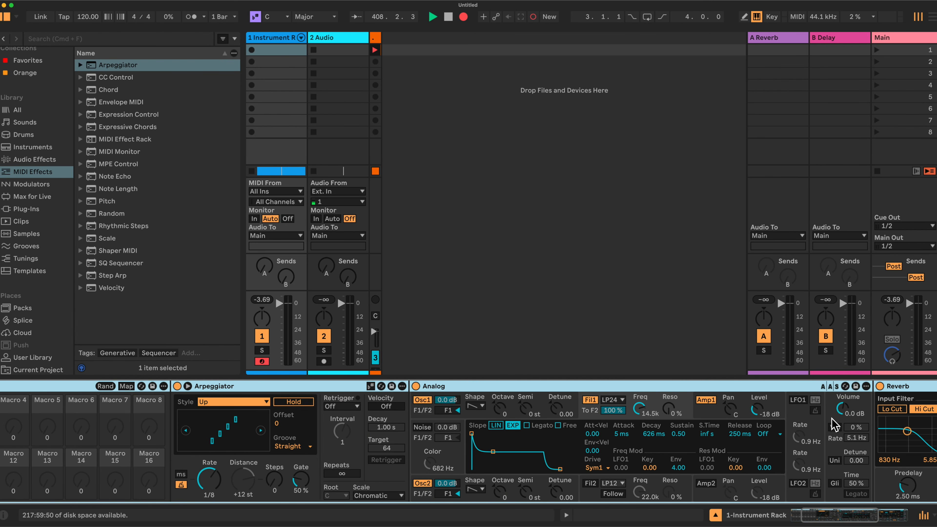
{"action": "scroll", "coordinate": [644, 418], "scroll_direction": "left", "scroll_amount": 3}
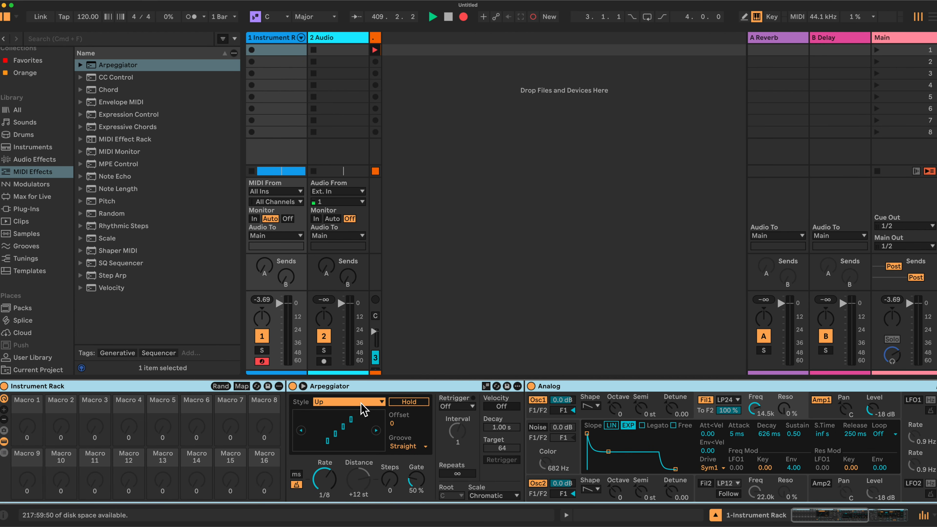
Enter macro mapping for the Instrument Rack and assign the Arpeggiator's Rate to Macro 1.
{"action": "left_click", "coordinate": [242, 386]}
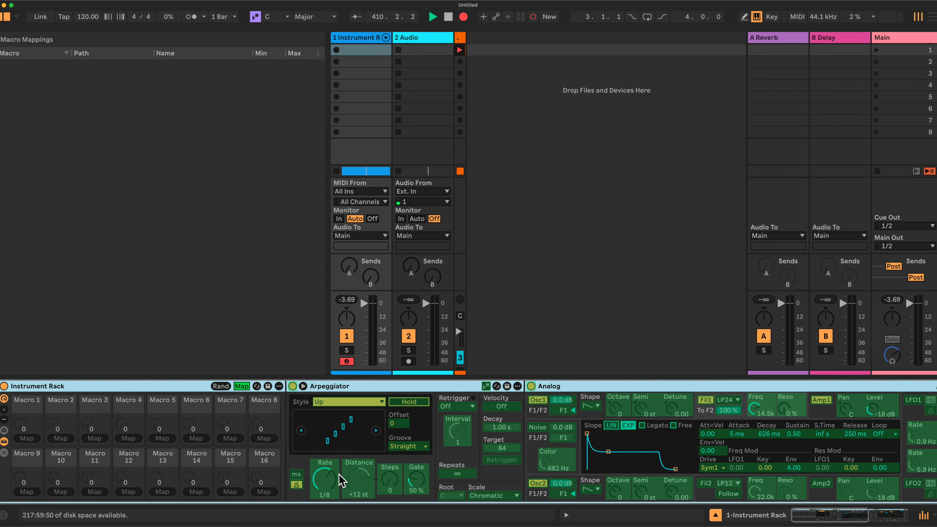
{"action": "left_click", "coordinate": [329, 479]}
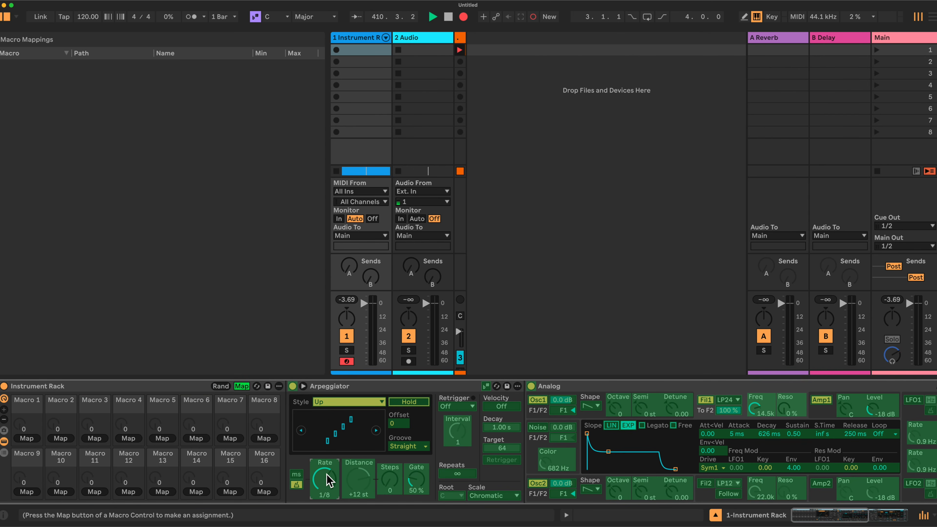
{"action": "left_click", "coordinate": [26, 438]}
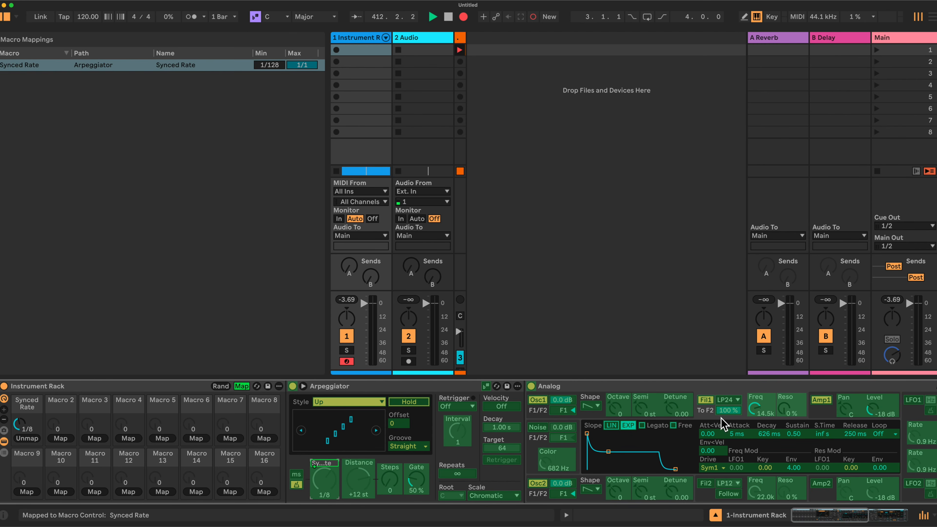
Map Analog's Filter 1 frequency to Macro 2 and its resonance to Macro 3.
{"action": "left_click", "coordinate": [754, 409]}
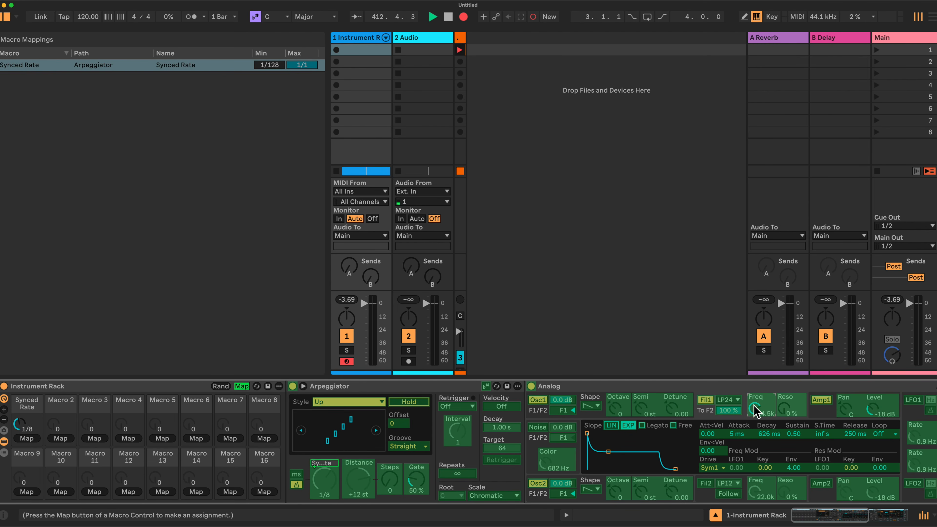
{"action": "left_click", "coordinate": [61, 438]}
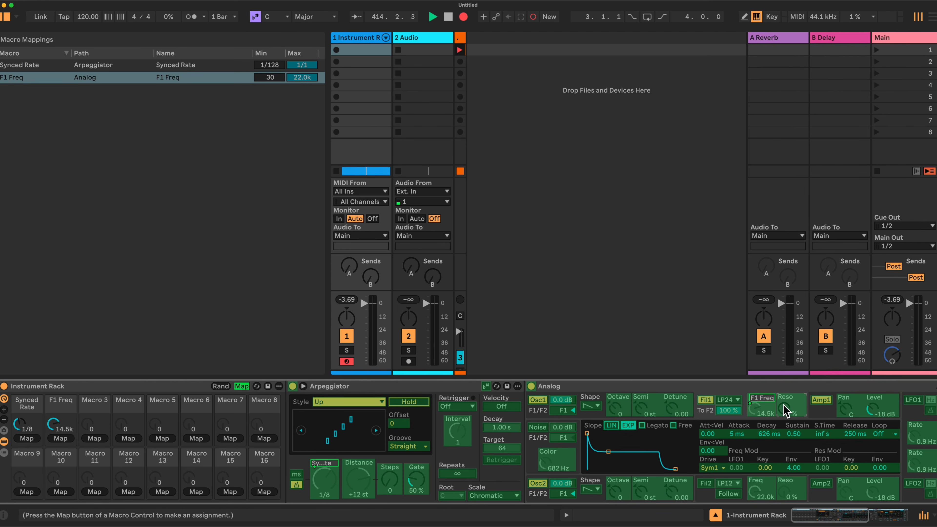
{"action": "left_click", "coordinate": [92, 439]}
Map the Reverb's Decay to Macro 4 of the Instrument Rack.
{"action": "scroll", "coordinate": [290, 442], "scroll_direction": "right", "scroll_amount": 10}
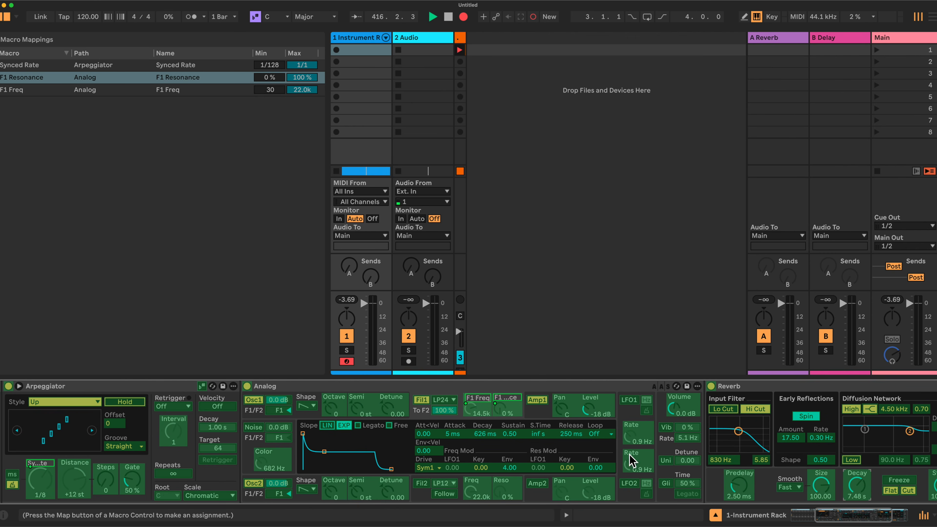
{"action": "scroll", "coordinate": [659, 466], "scroll_direction": "left", "scroll_amount": 10}
{"action": "left_click", "coordinate": [128, 439]}
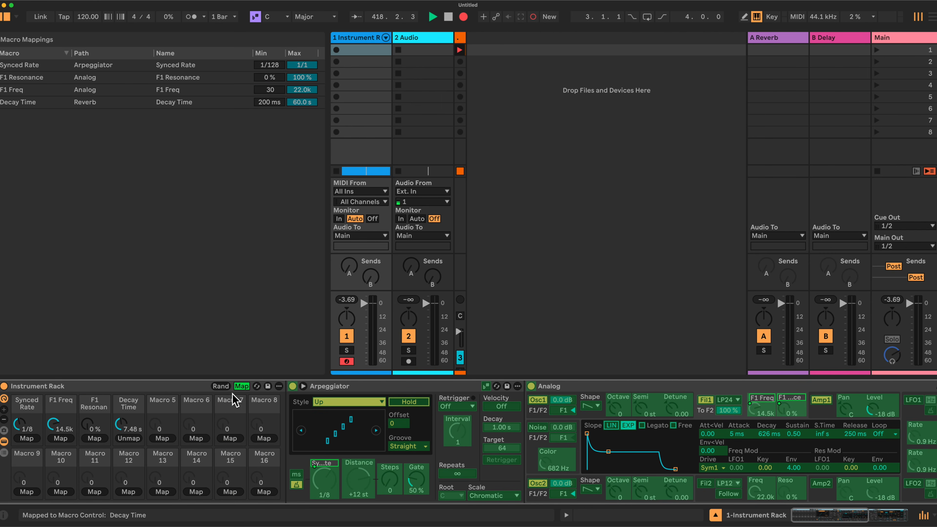
Limit the Decay Time mapping to a maximum of 13.8 s and set the Synced Rate macro to 1/12.
{"action": "left_click", "coordinate": [301, 101]}
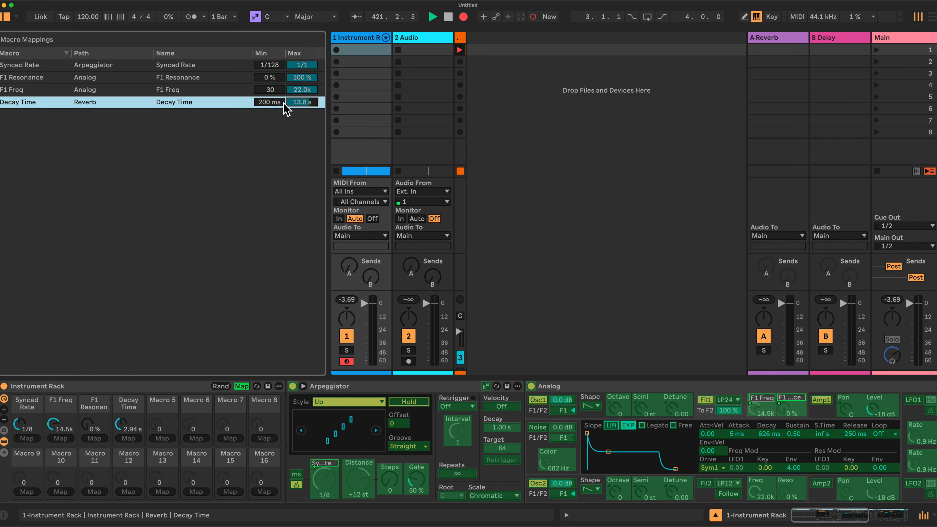
{"action": "left_click", "coordinate": [242, 386]}
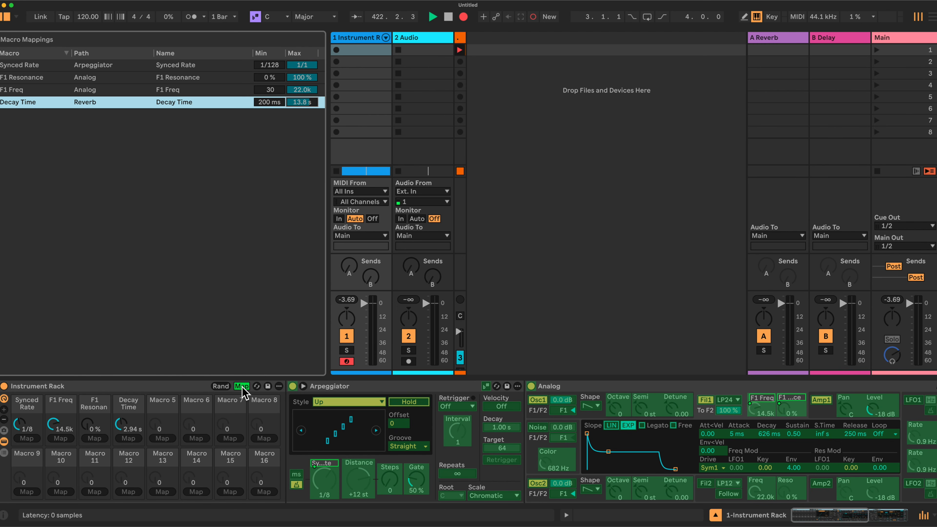
{"action": "left_click_drag", "start_coordinate": [27, 428], "coordinate": [27, 430]}
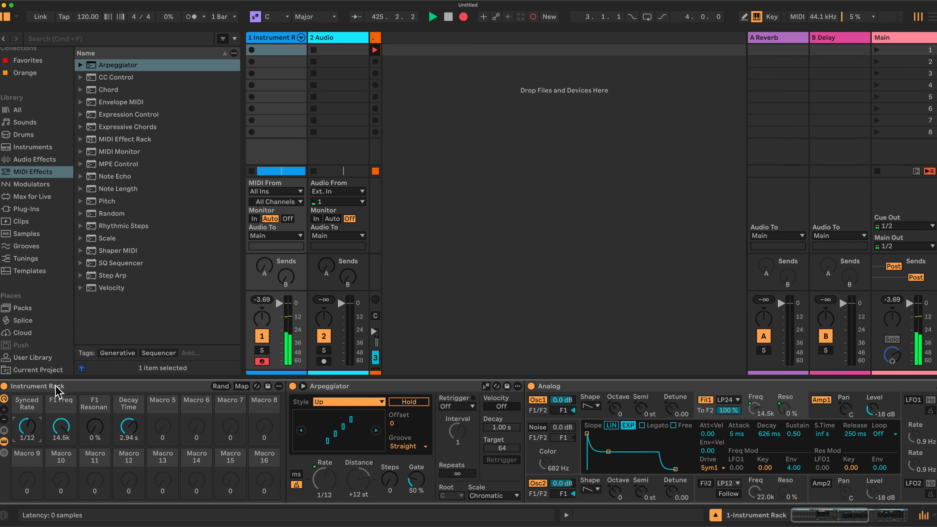
Rename the Instrument Rack as Analog Rack 1.
{"action": "right_click", "coordinate": [64, 388]}
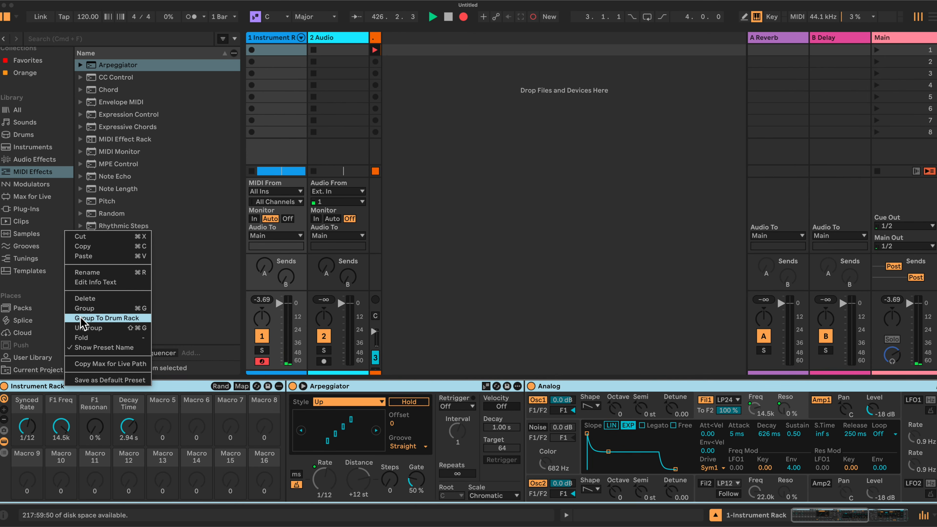
{"action": "left_click", "coordinate": [85, 273]}
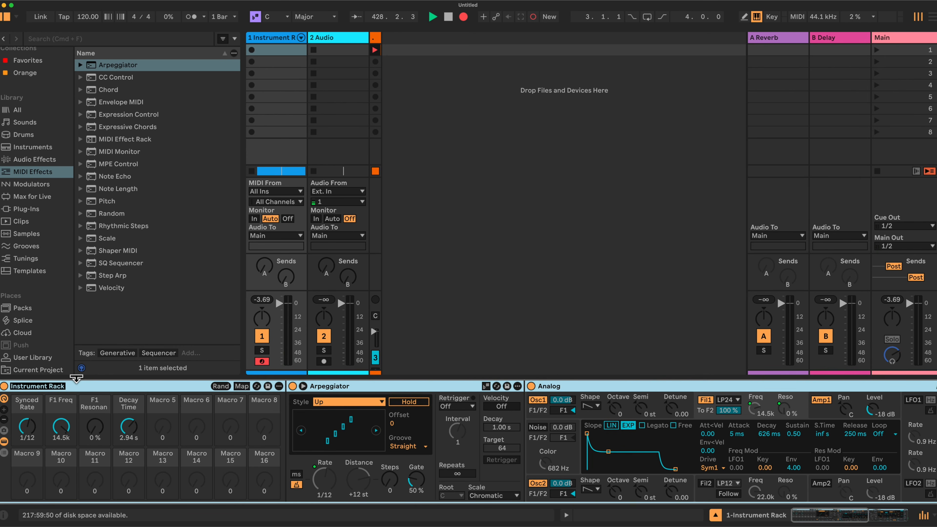
{"action": "type", "text": "Analog Rack 1"}
{"action": "key", "text": "Return"}
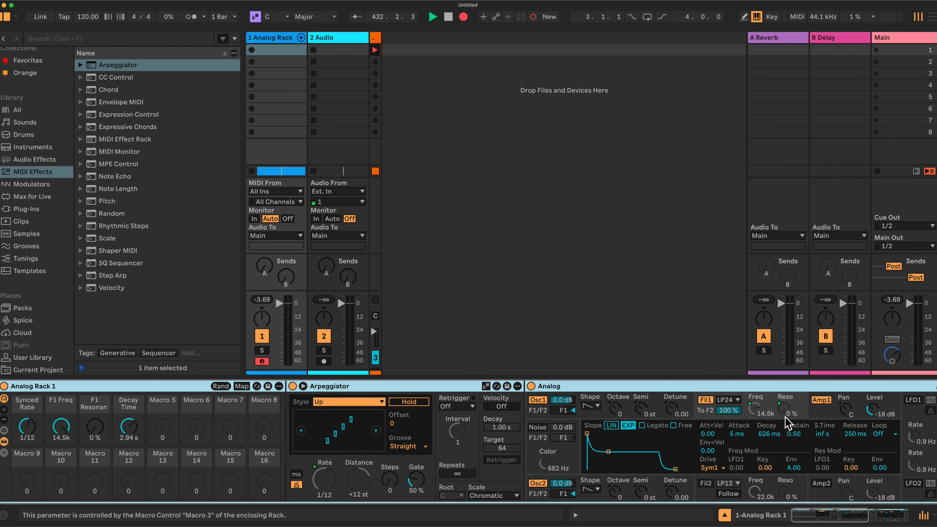
Browse the User Library presets for instruments and examine the contents of the Instrument Rack folder.
{"action": "scroll", "coordinate": [359, 424], "scroll_direction": "right", "scroll_amount": 5}
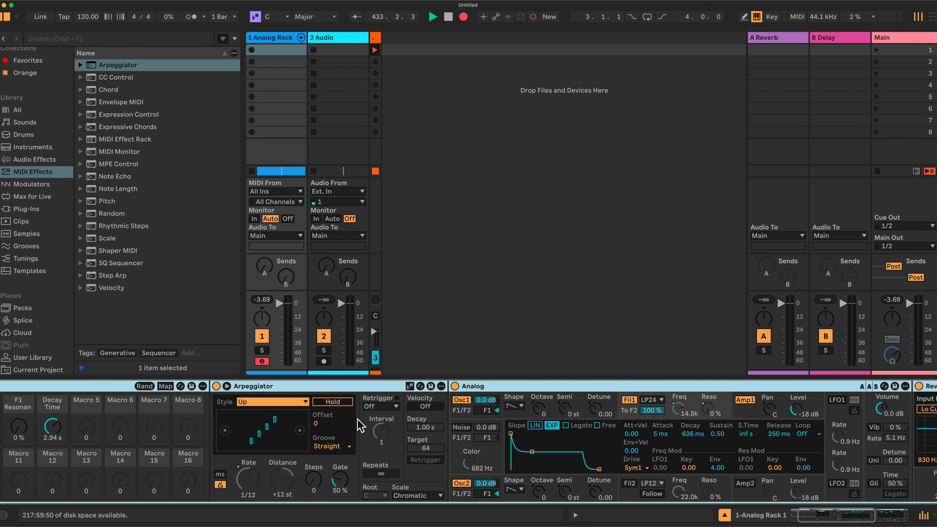
{"action": "scroll", "coordinate": [360, 424], "scroll_direction": "left", "scroll_amount": 5}
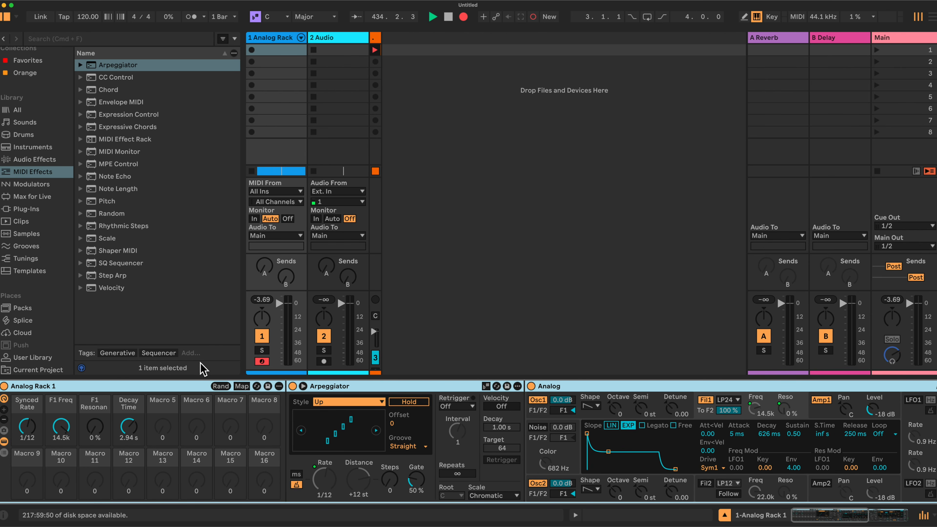
{"action": "left_click", "coordinate": [26, 146]}
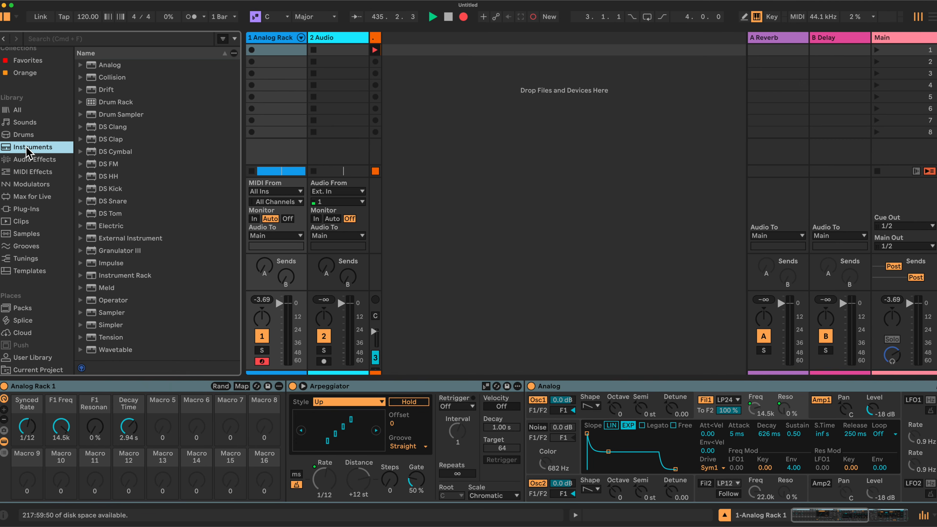
{"action": "left_click", "coordinate": [32, 357]}
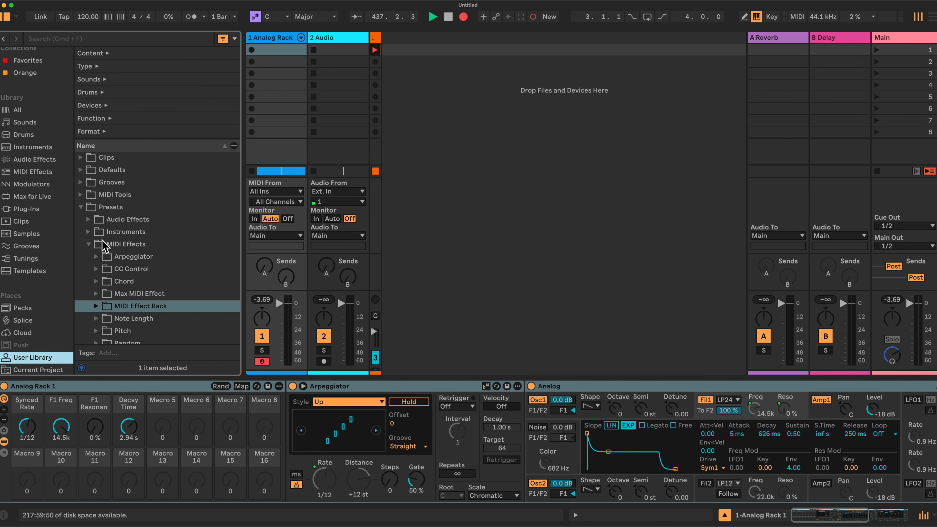
{"action": "left_click", "coordinate": [89, 244]}
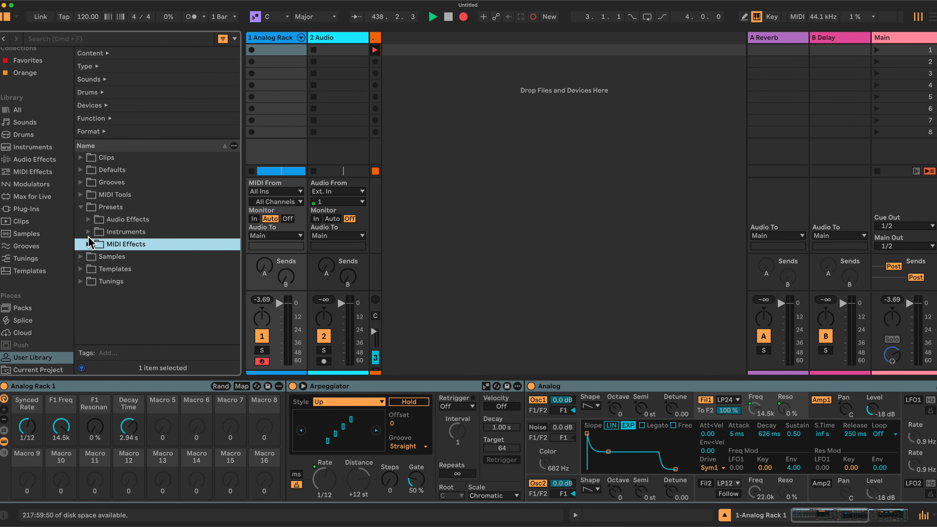
{"action": "left_click", "coordinate": [88, 232]}
{"action": "scroll", "coordinate": [180, 284], "scroll_direction": "down", "scroll_amount": 2}
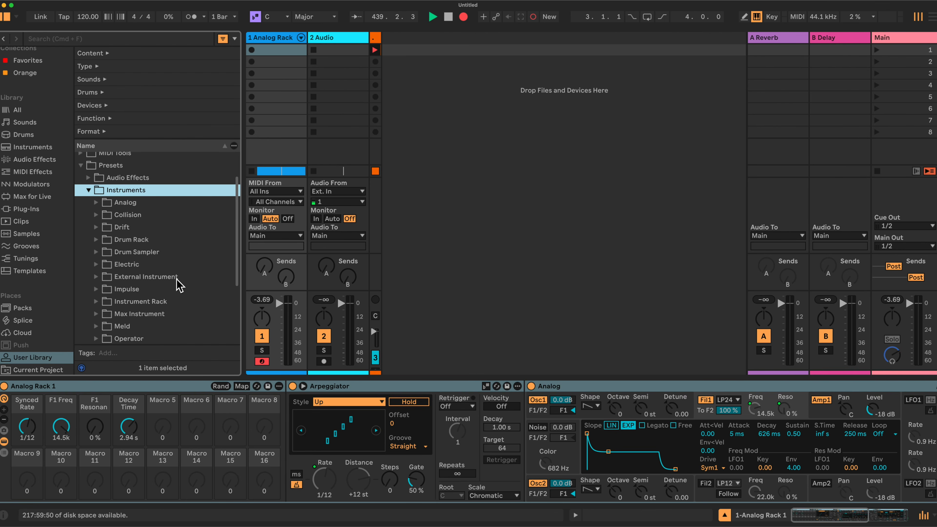
{"action": "left_click", "coordinate": [97, 301]}
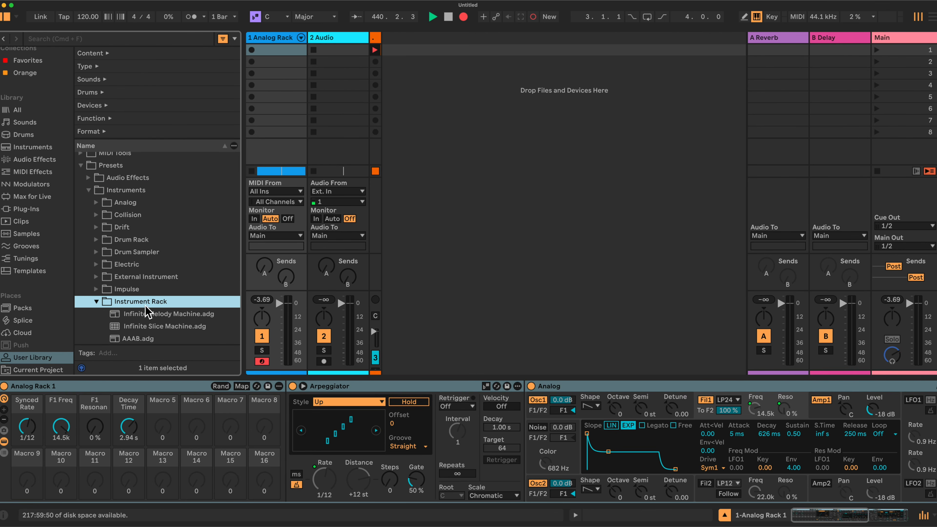
{"action": "left_click", "coordinate": [115, 165]}
{"action": "left_click", "coordinate": [129, 190]}
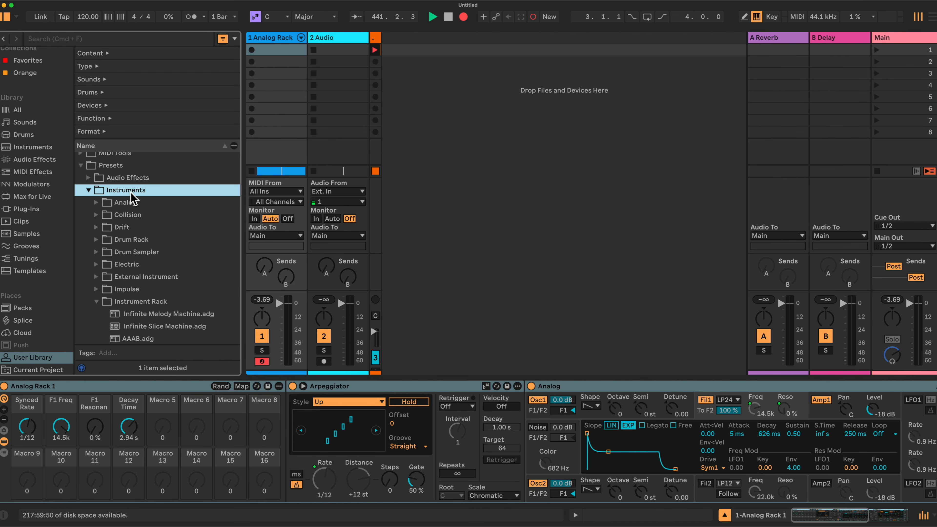
{"action": "left_click", "coordinate": [151, 302]}
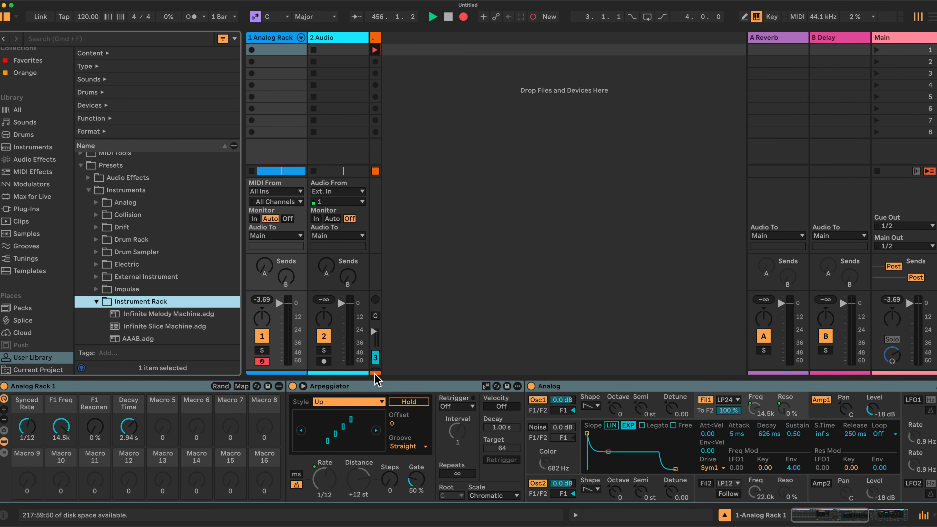
Fold the Analog device and duplicate the Analog chain in the chain list of Analog Rack 1.
{"action": "double_click", "coordinate": [692, 389]}
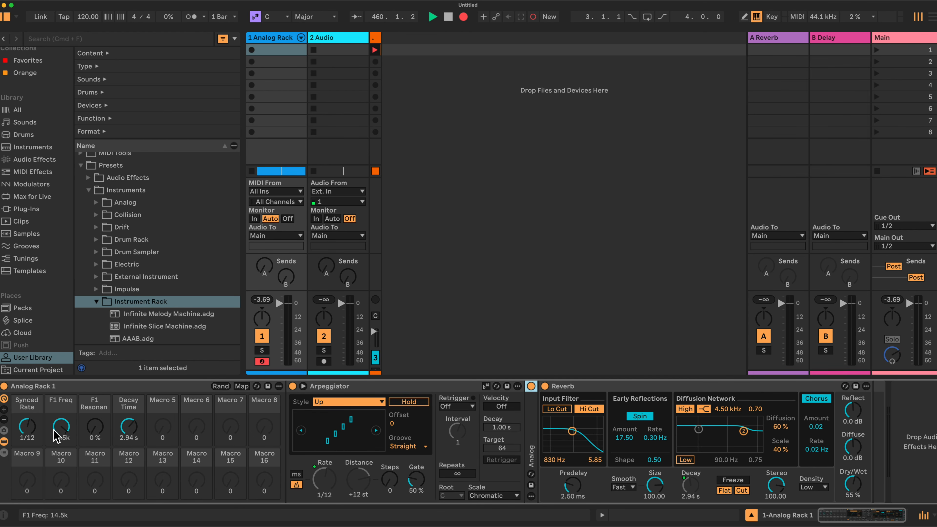
{"action": "left_click", "coordinate": [5, 453]}
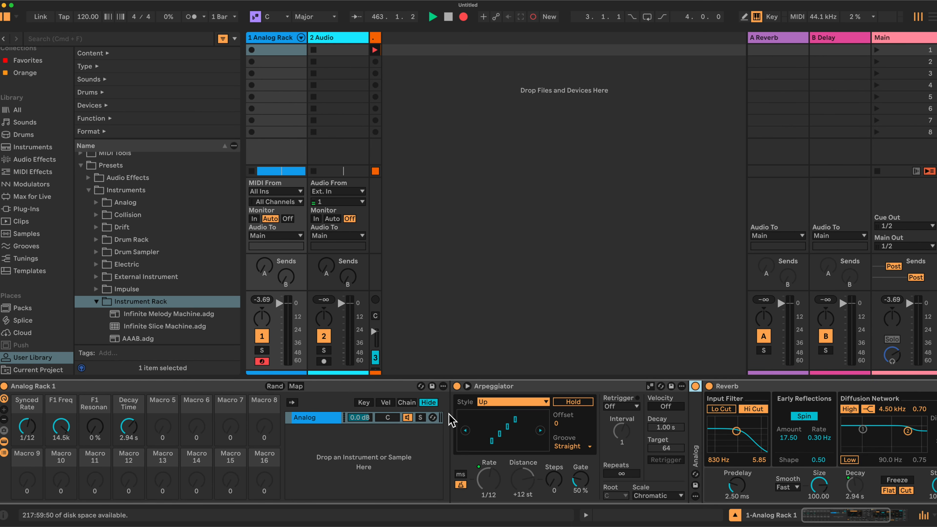
{"action": "right_click", "coordinate": [315, 425]}
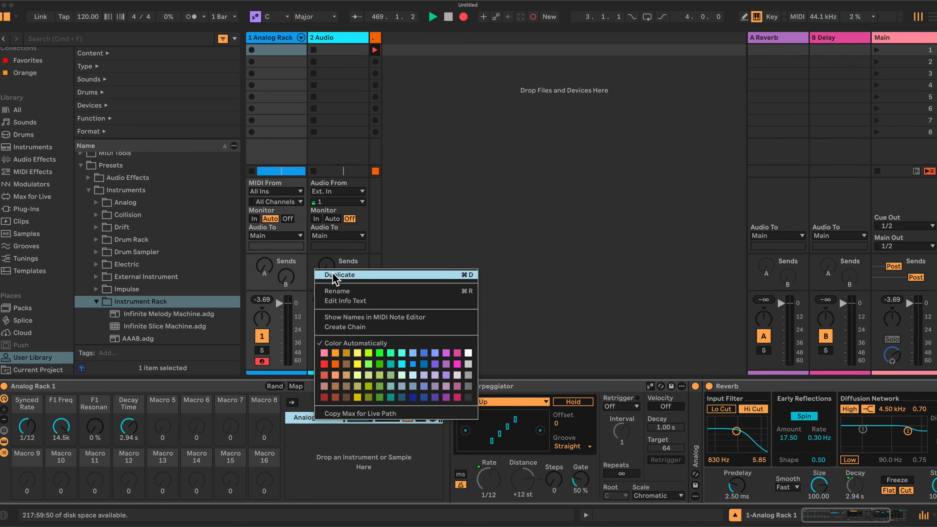
{"action": "left_click", "coordinate": [334, 275]}
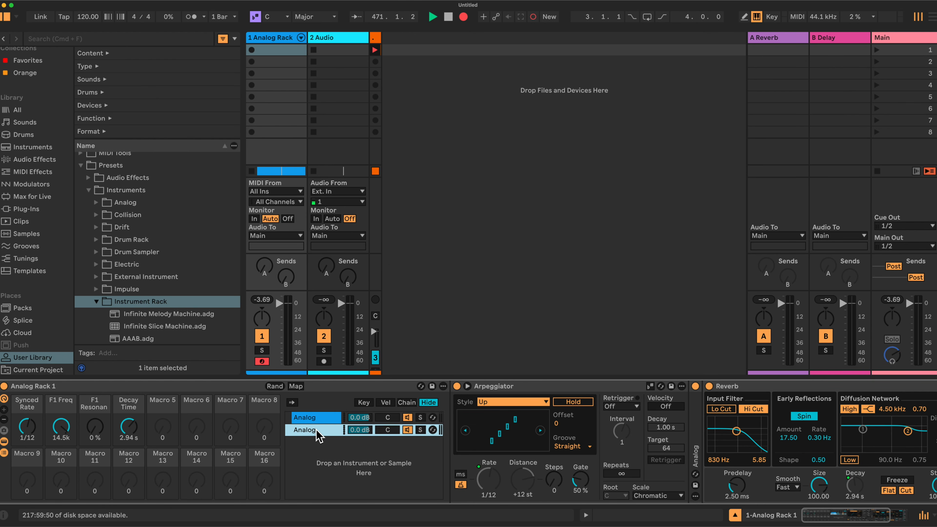
Rename the duplicated chain in Analog Rack 1 as Analog 2.
{"action": "right_click", "coordinate": [318, 433]}
{"action": "left_click", "coordinate": [339, 301]}
{"action": "key", "text": "Return"}
{"action": "right_click", "coordinate": [319, 434]}
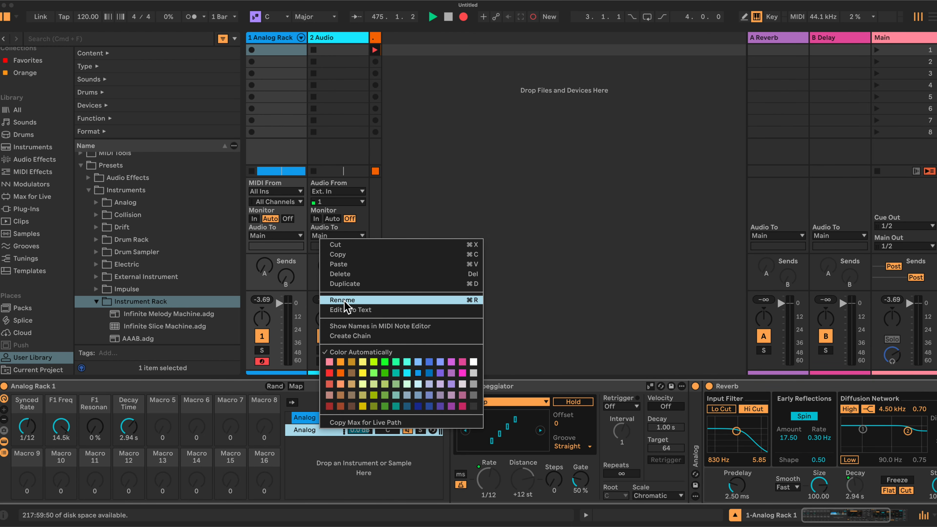
{"action": "left_click", "coordinate": [345, 300]}
{"action": "left_click", "coordinate": [324, 438]}
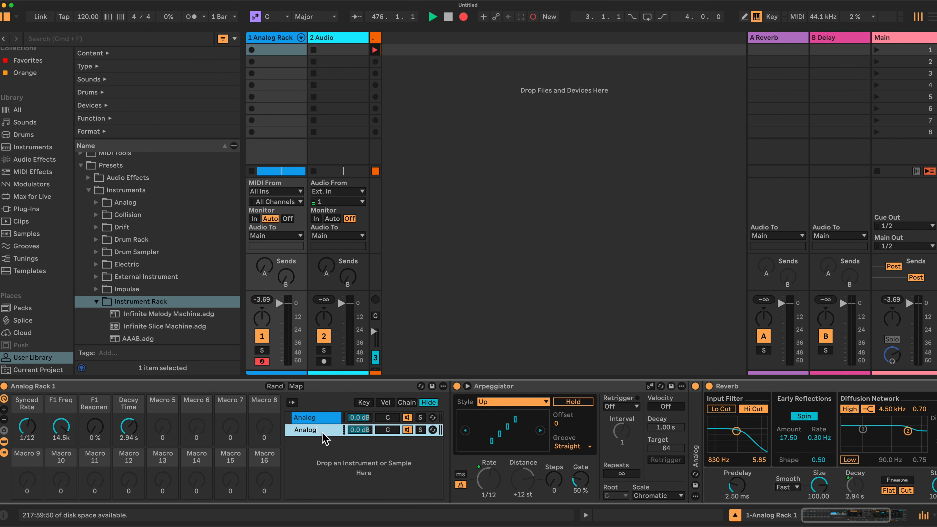
{"action": "key", "text": "Return"}
Rename the original chain in Analog Rack 1 as Analog 1.
{"action": "right_click", "coordinate": [321, 419]}
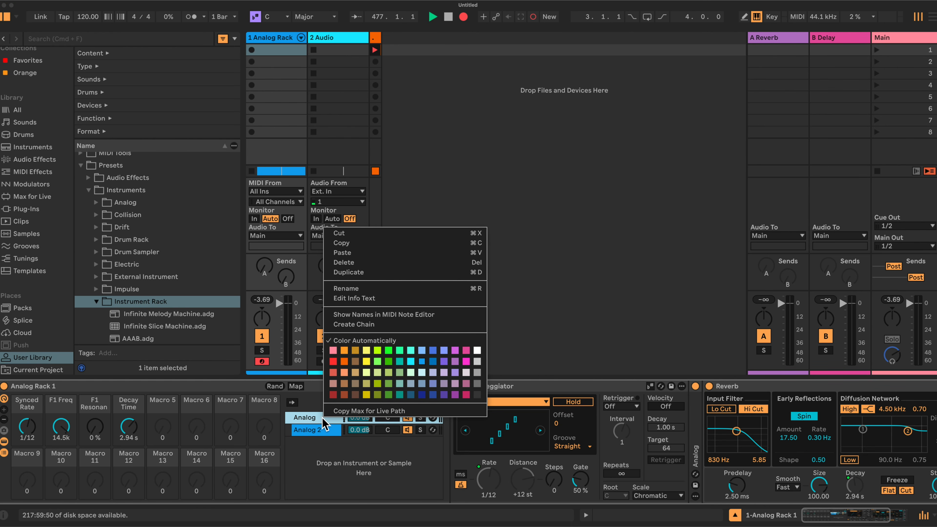
{"action": "left_click", "coordinate": [345, 288]}
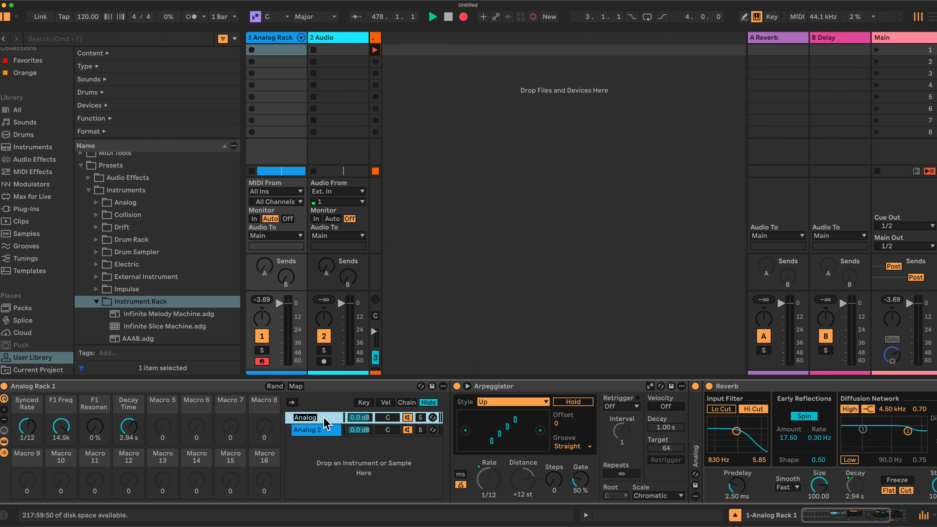
{"action": "type", "text": "1"}
{"action": "type", "text": "a"}
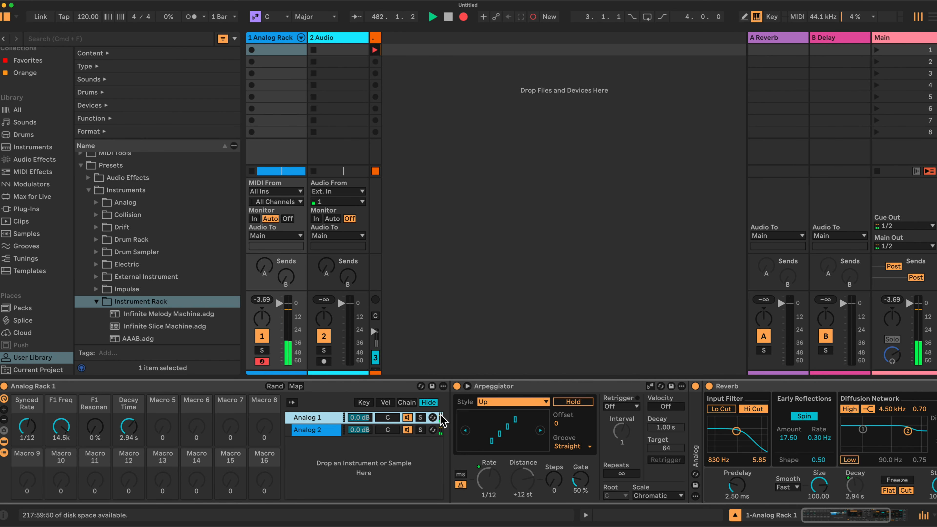
Lower the volumes of the Analog 2 and Analog 1 chains to -3.0 dB each.
{"action": "left_click", "coordinate": [358, 430]}
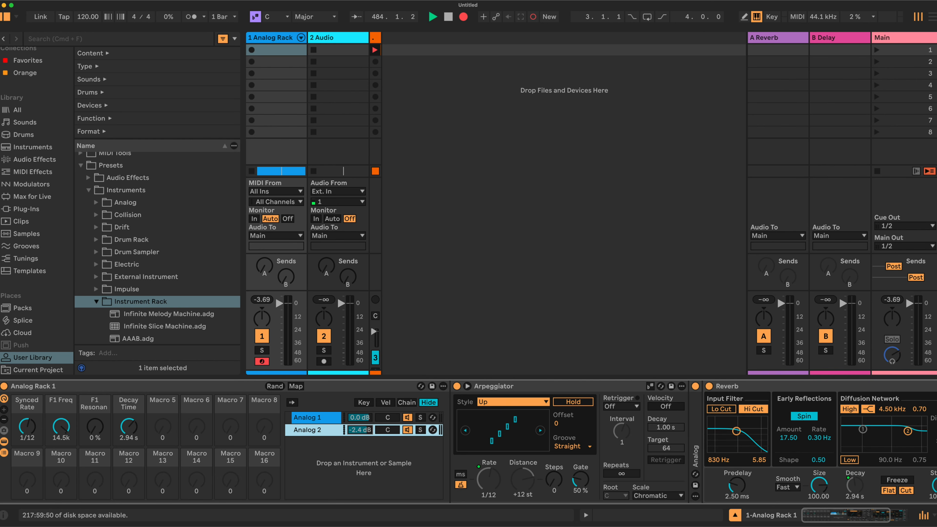
{"action": "left_click_drag", "start_coordinate": [361, 418], "coordinate": [361, 423]}
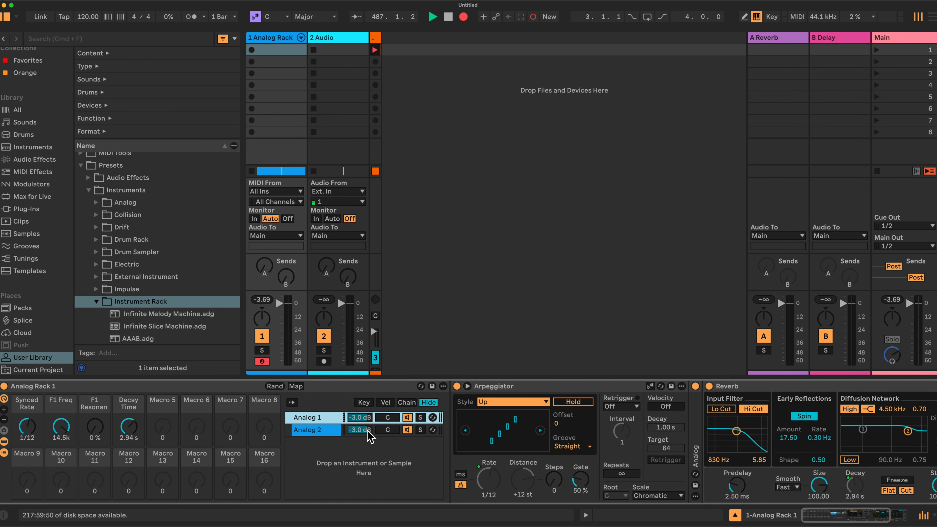
Compare the main output level with Analog 2 deactivated and reactivated, resetting both chain volumes to 0.0 dB.
{"action": "left_click", "coordinate": [407, 430]}
{"action": "double_click", "coordinate": [355, 417]}
{"action": "left_click", "coordinate": [896, 302]}
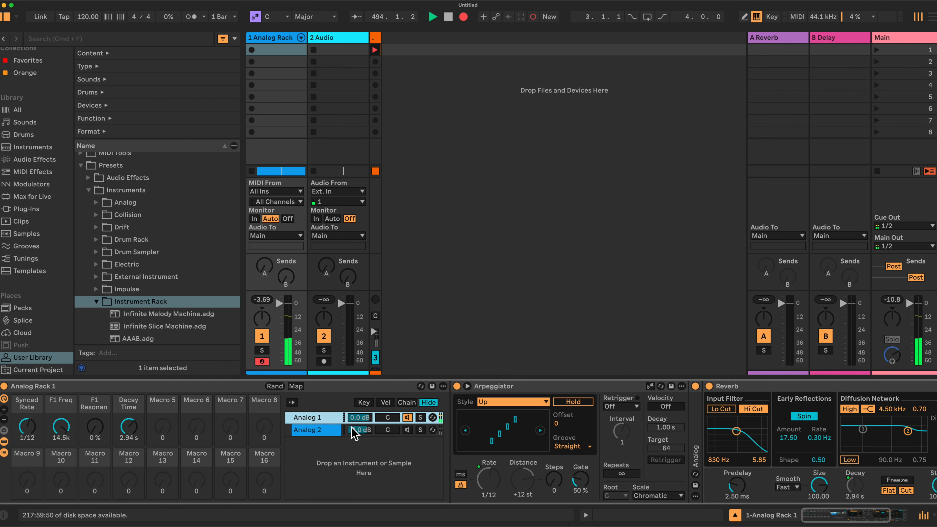
{"action": "left_click", "coordinate": [408, 430]}
{"action": "double_click", "coordinate": [353, 429]}
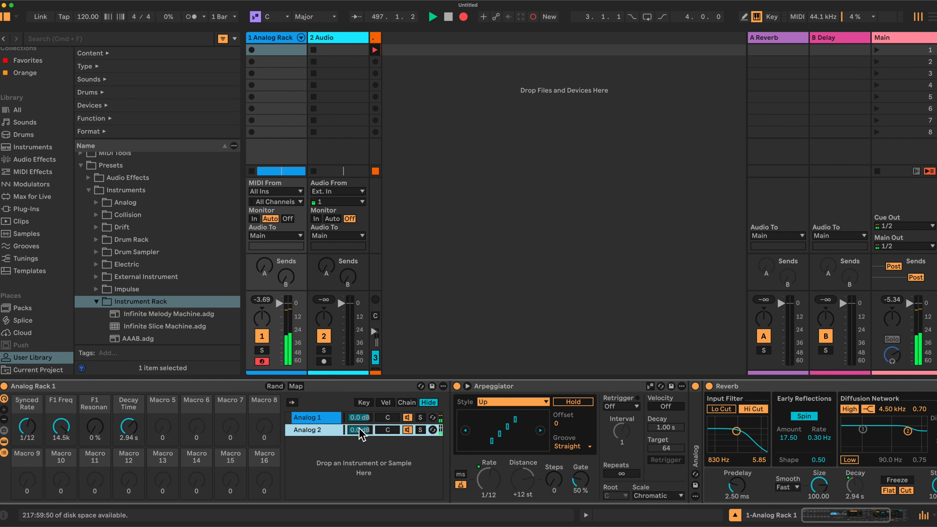
Reset the main track's peak level and lower both chain volumes to -5.0 dB.
{"action": "mouse_move", "coordinate": [358, 431]}
{"action": "left_mouse_down"}
{"action": "mouse_move", "coordinate": [358, 442]}
{"action": "mouse_move", "coordinate": [360, 425]}
{"action": "left_mouse_up"}
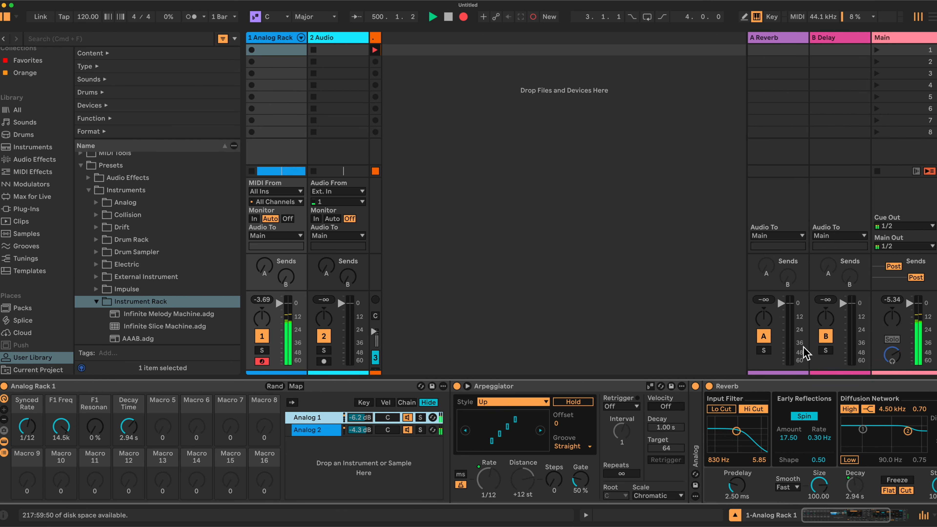
{"action": "left_click_drag", "start_coordinate": [892, 299], "coordinate": [892, 310]}
{"action": "left_click", "coordinate": [360, 430]}
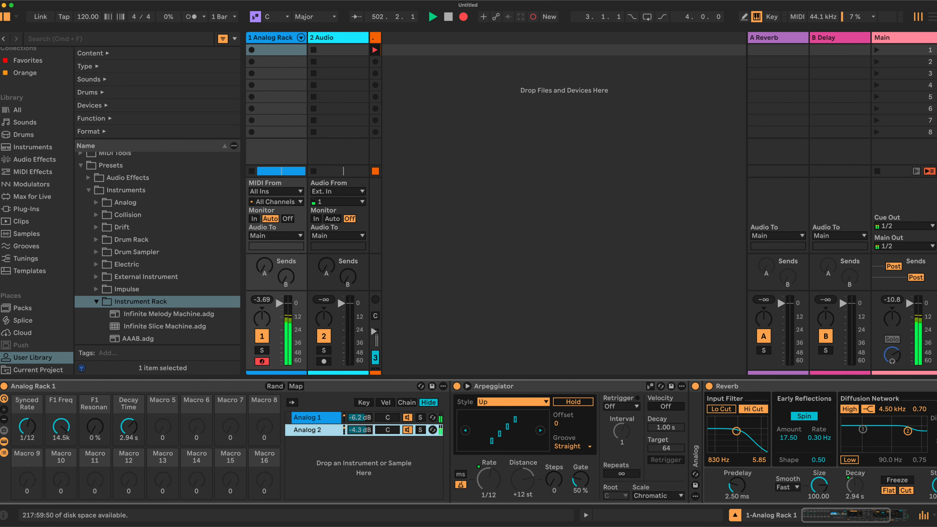
{"action": "left_click", "coordinate": [358, 417]}
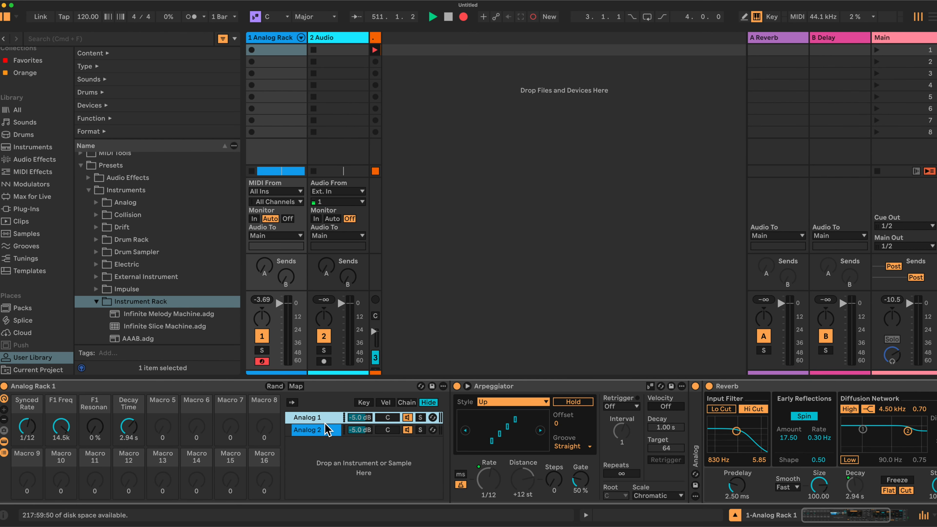
Fold the Arpeggiator and unfold the Analog device in both the Analog 1 and Analog 2 chains.
{"action": "left_click", "coordinate": [320, 429]}
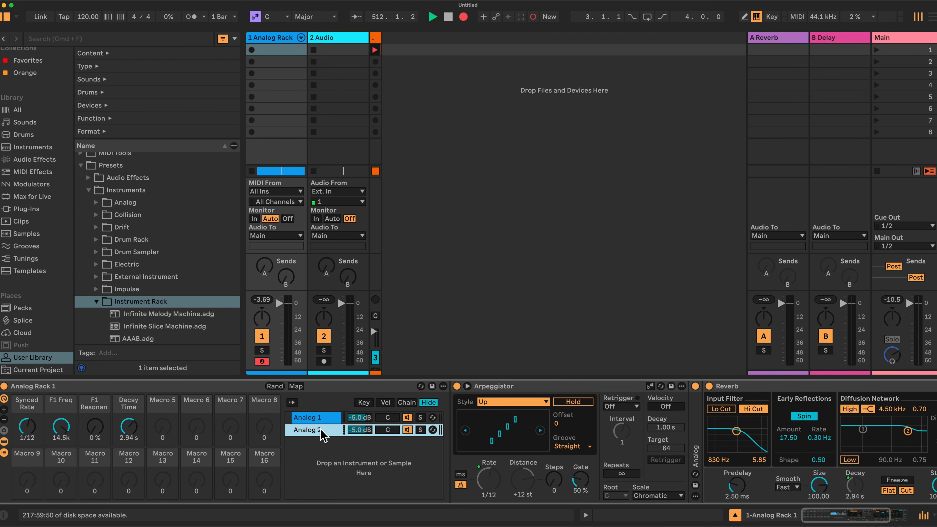
{"action": "left_click", "coordinate": [321, 421]}
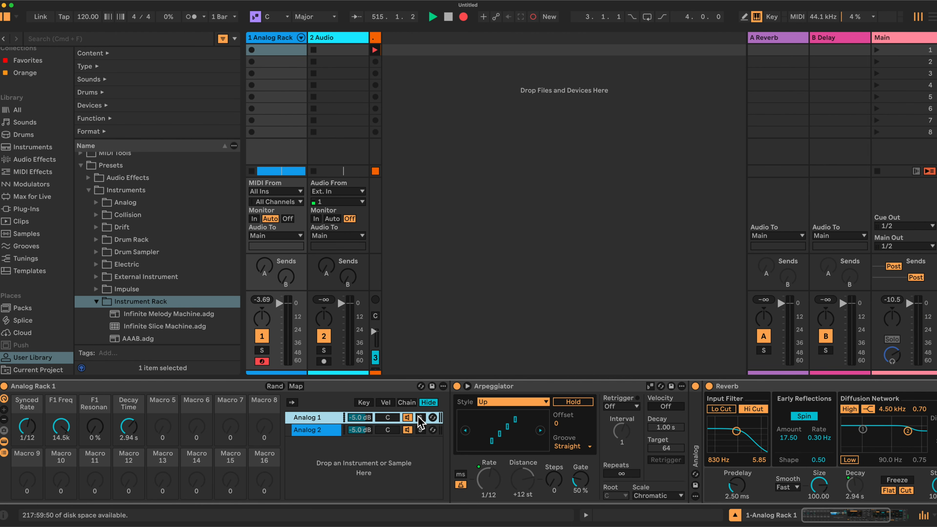
{"action": "double_click", "coordinate": [551, 389]}
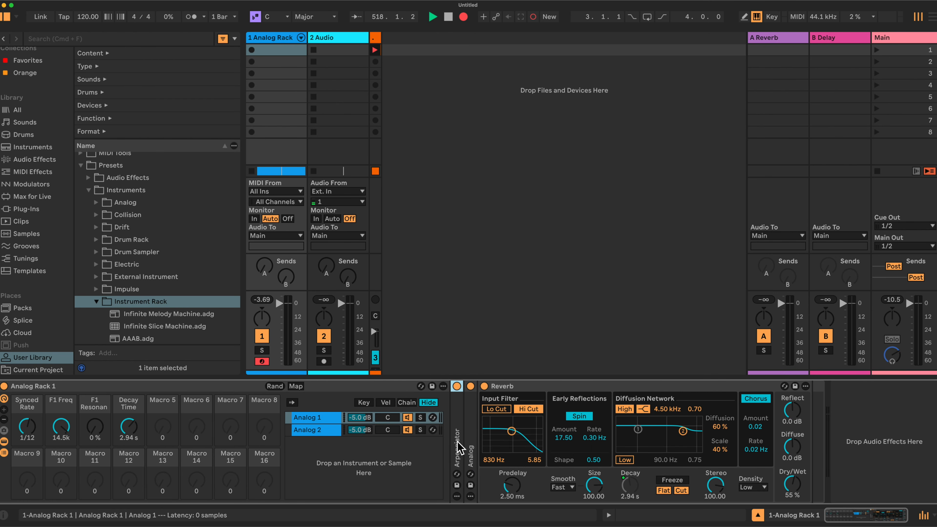
{"action": "double_click", "coordinate": [469, 447]}
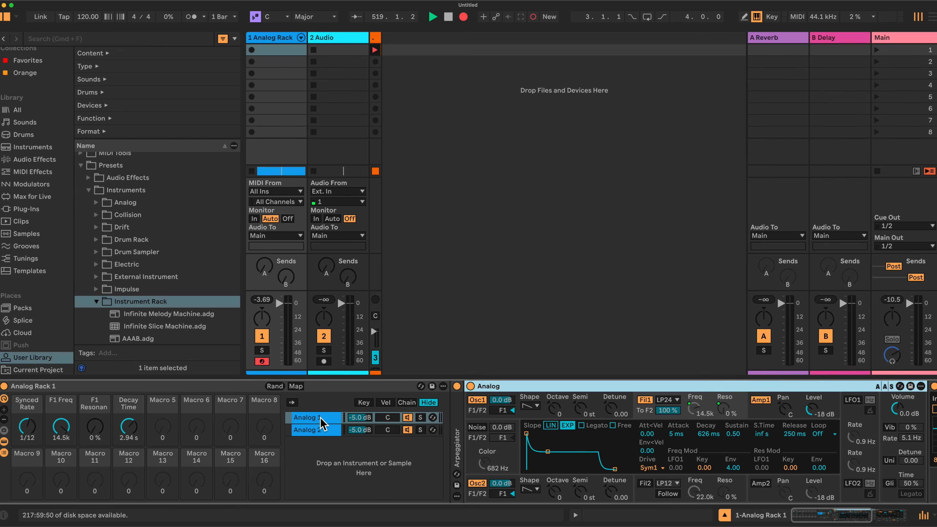
{"action": "left_click", "coordinate": [318, 430]}
{"action": "double_click", "coordinate": [512, 387]}
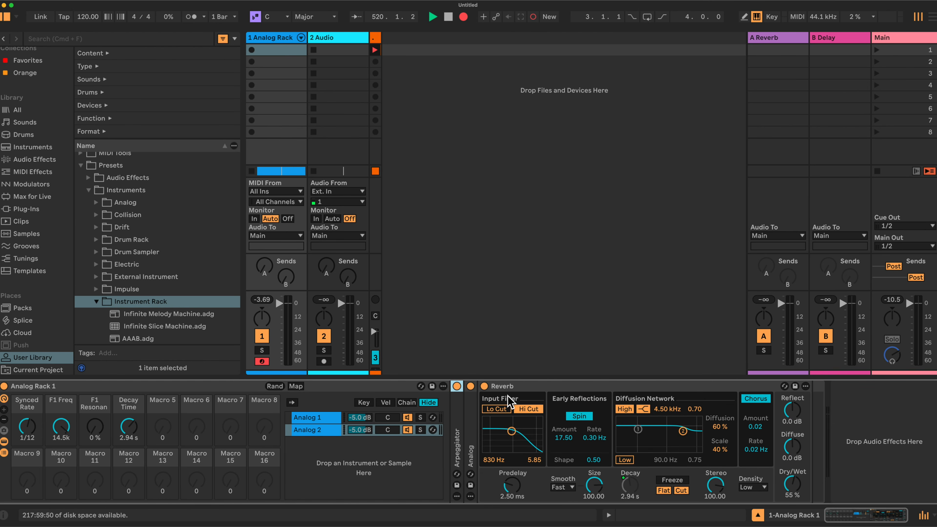
{"action": "double_click", "coordinate": [471, 439]}
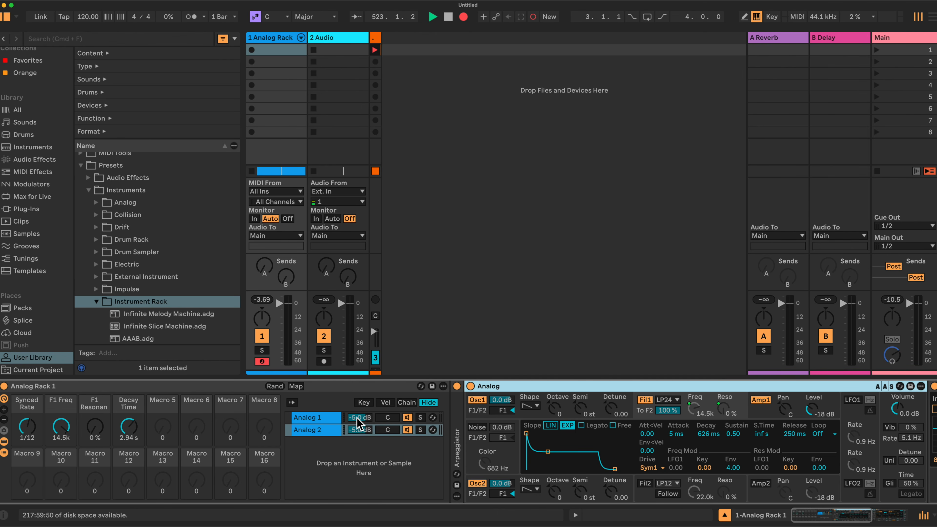
Map the Analog 1 chain pan to Macro 5 and the Analog 2 chain pan to Macro 6, panning them 26L and 33R.
{"action": "left_click", "coordinate": [295, 385]}
{"action": "left_click", "coordinate": [388, 417]}
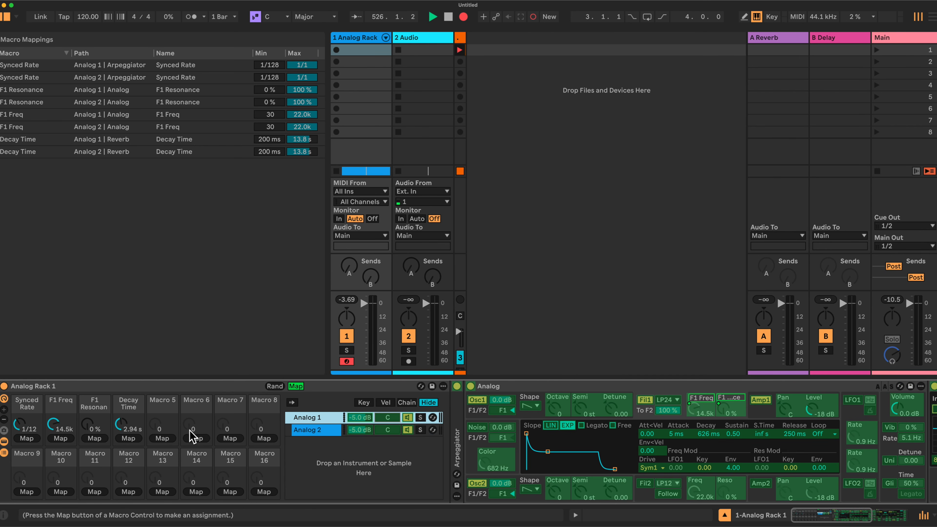
{"action": "left_click", "coordinate": [162, 438]}
{"action": "left_click", "coordinate": [387, 429]}
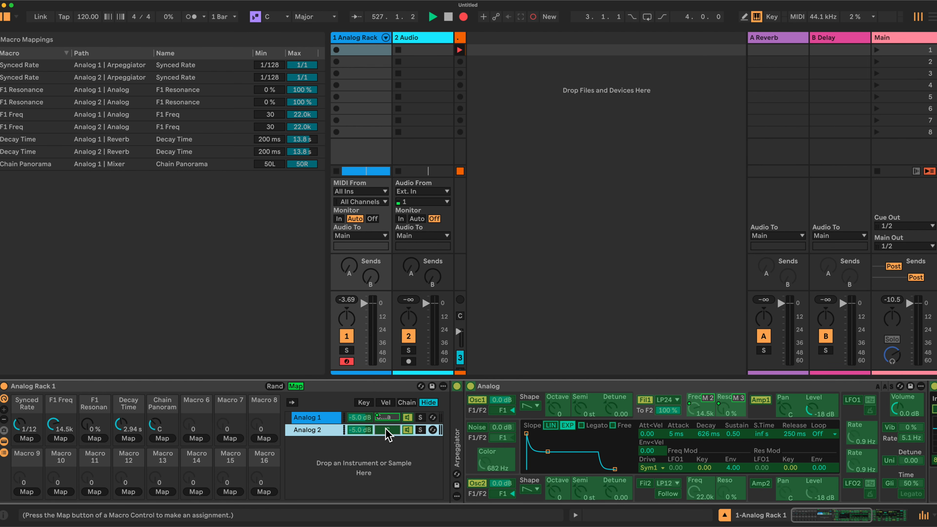
{"action": "left_click", "coordinate": [196, 437]}
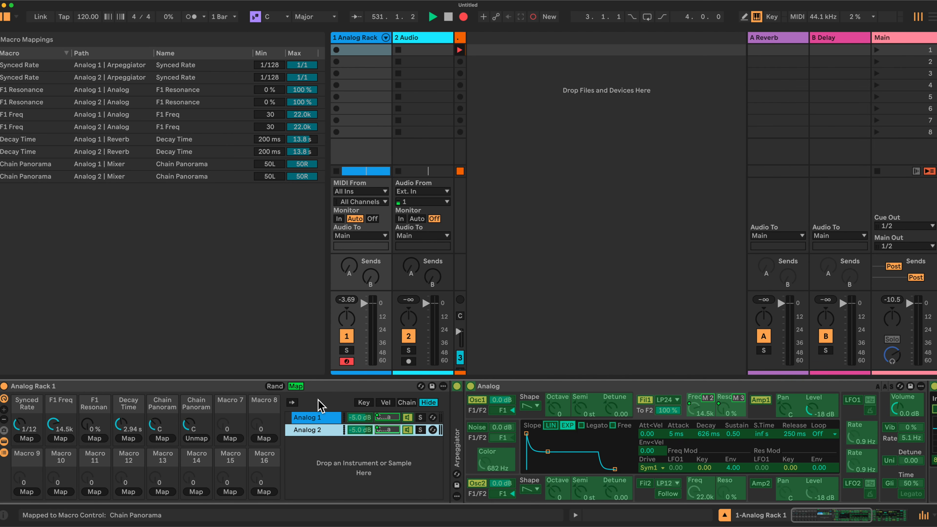
{"action": "left_click", "coordinate": [295, 386]}
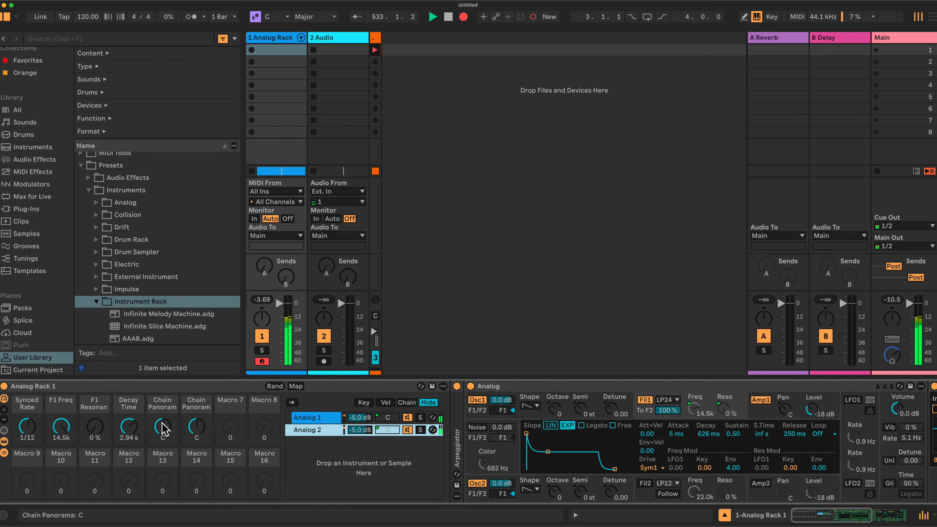
{"action": "left_click_drag", "start_coordinate": [163, 426], "coordinate": [162, 436]}
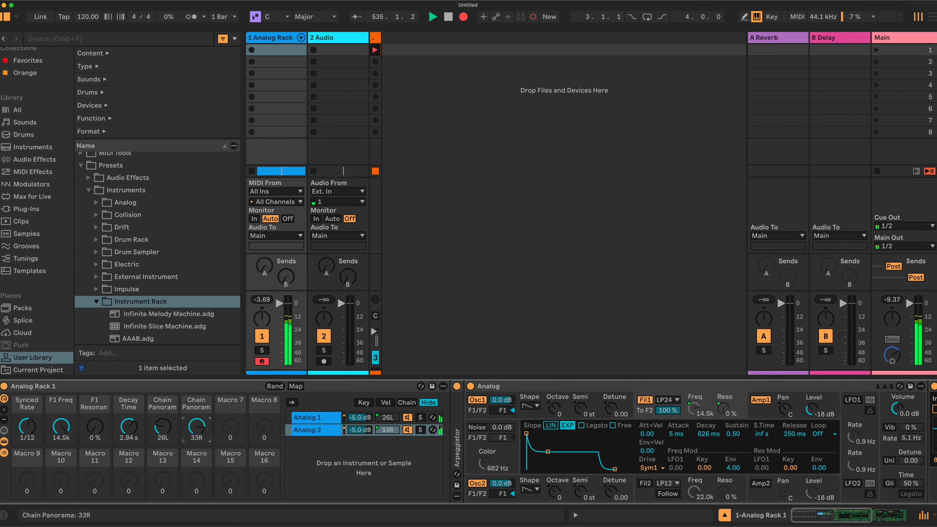
Rename the two Chain Panorama macros as Pan 1 and Pan 2.
{"action": "right_click", "coordinate": [169, 419]}
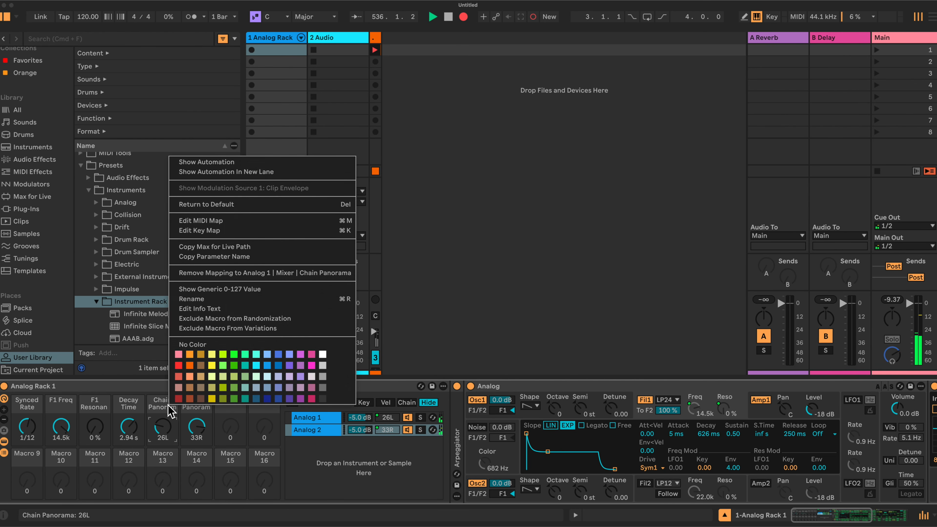
{"action": "left_click", "coordinate": [194, 299]}
{"action": "type", "text": "Pan"}
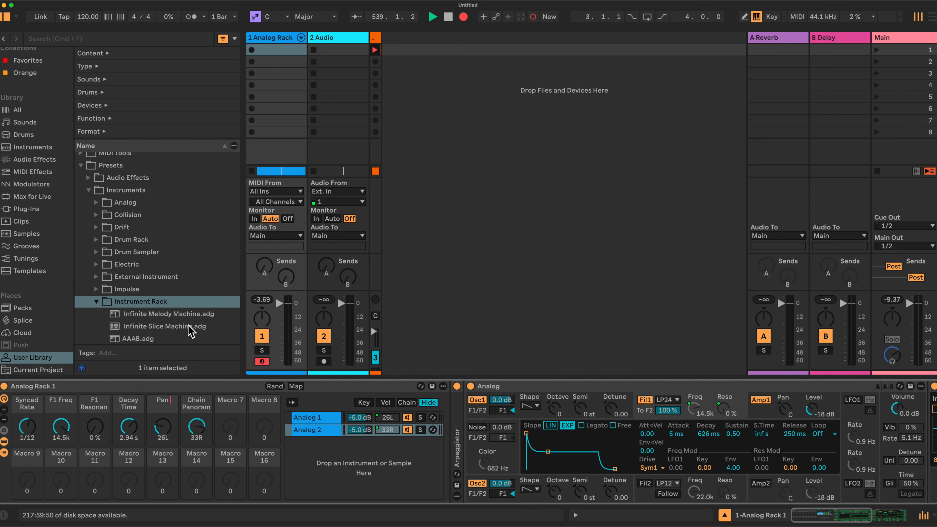
{"action": "type", "text": " 1"}
{"action": "right_click", "coordinate": [202, 399]}
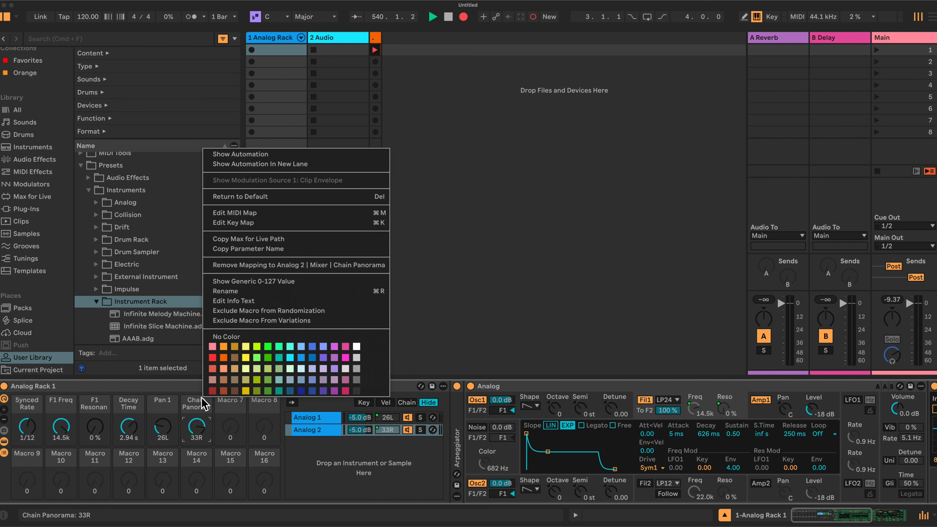
{"action": "left_click", "coordinate": [224, 291]}
{"action": "type", "text": "Pan 2"}
{"action": "key", "text": "Return"}
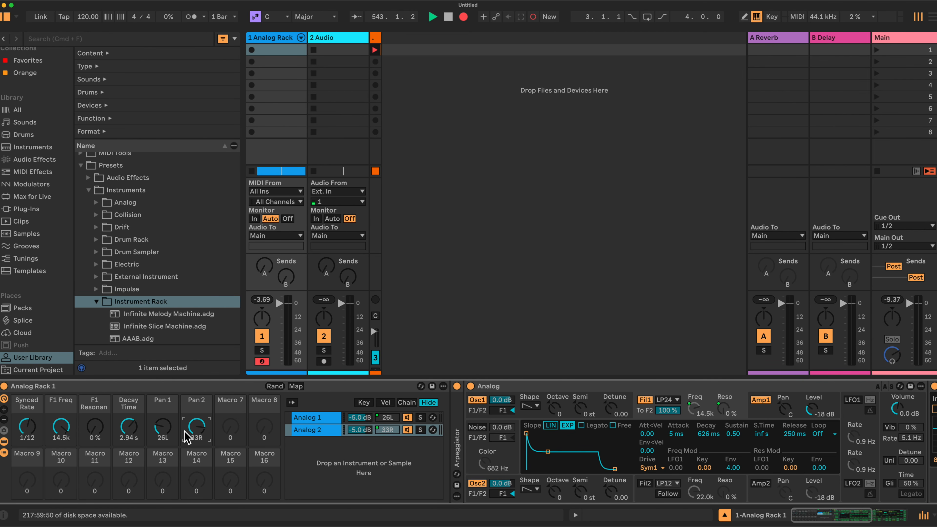
Set the Pan 1 macro to 11L and the Pan 2 macro to 11R.
{"action": "left_click_drag", "start_coordinate": [197, 424], "coordinate": [158, 393]}
{"action": "left_click_drag", "start_coordinate": [198, 421], "coordinate": [197, 437]}
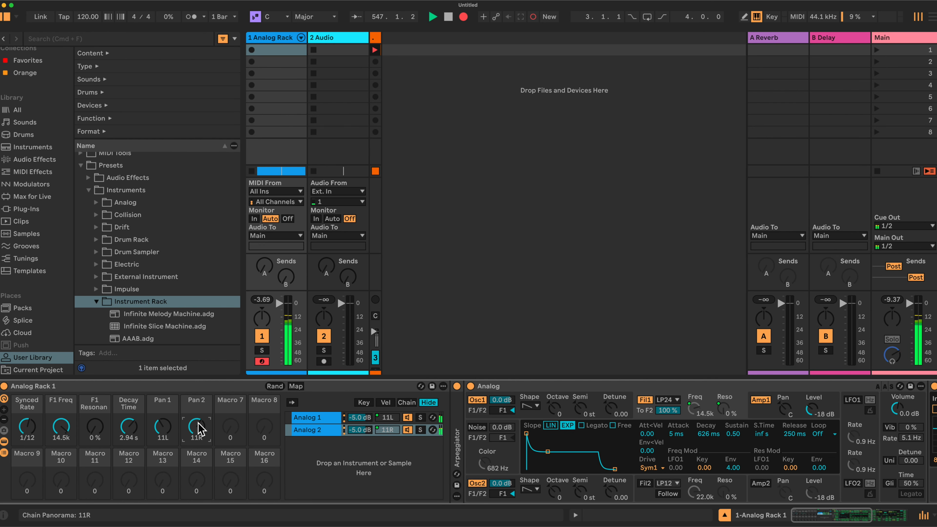
Delete the Reverb device from the Analog 1 chain.
{"action": "scroll", "coordinate": [346, 428], "scroll_direction": "right", "scroll_amount": 10}
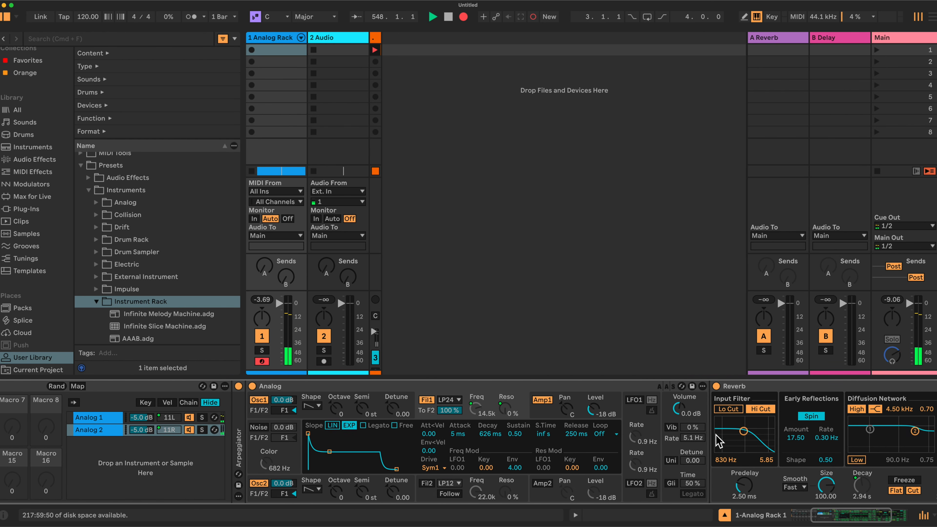
{"action": "scroll", "coordinate": [717, 440], "scroll_direction": "right", "scroll_amount": 3}
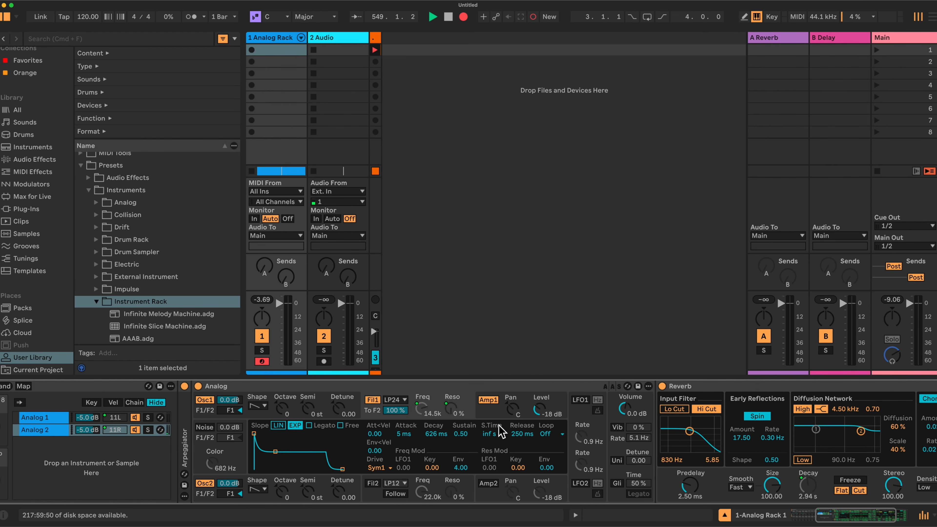
{"action": "left_click", "coordinate": [45, 417]}
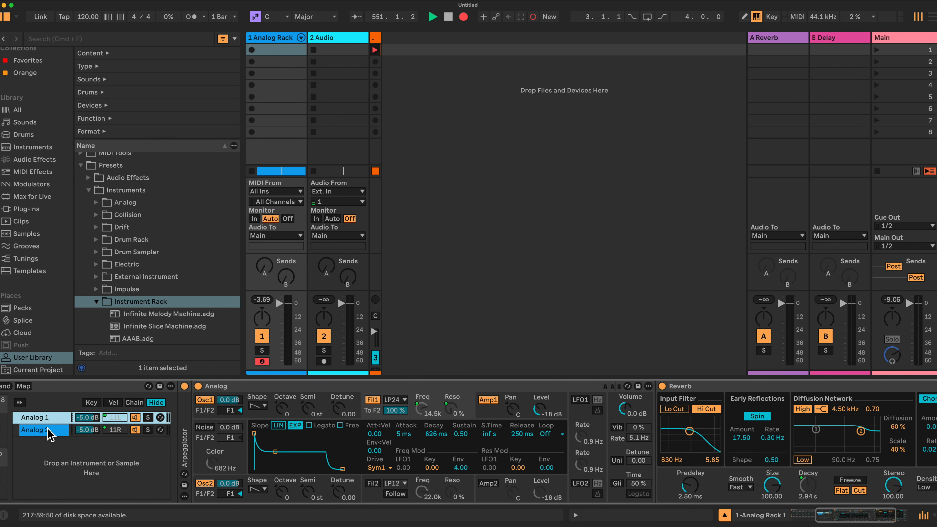
{"action": "left_click", "coordinate": [48, 429]}
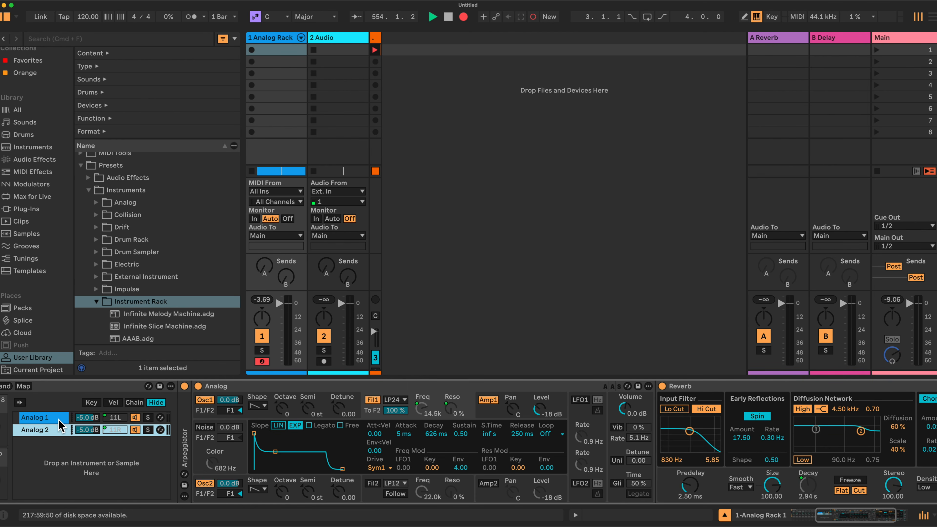
{"action": "left_click", "coordinate": [52, 417]}
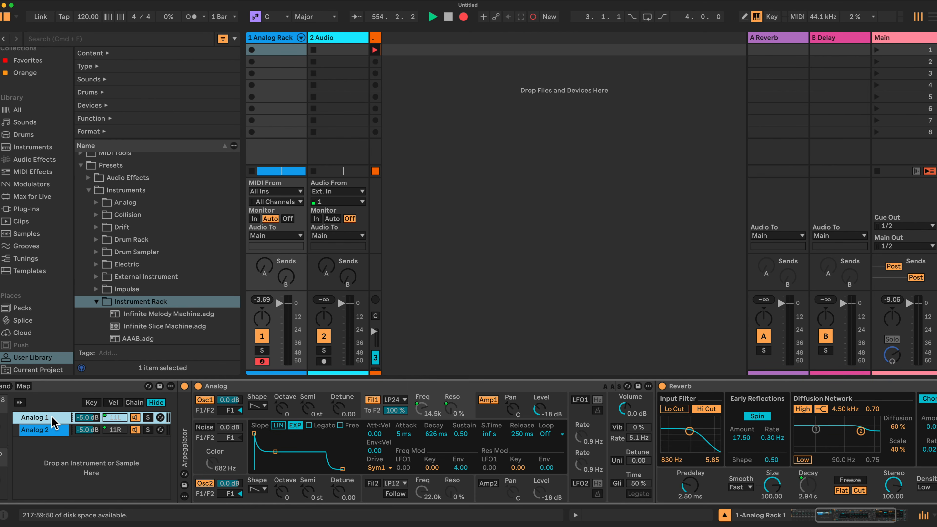
{"action": "left_click", "coordinate": [717, 386]}
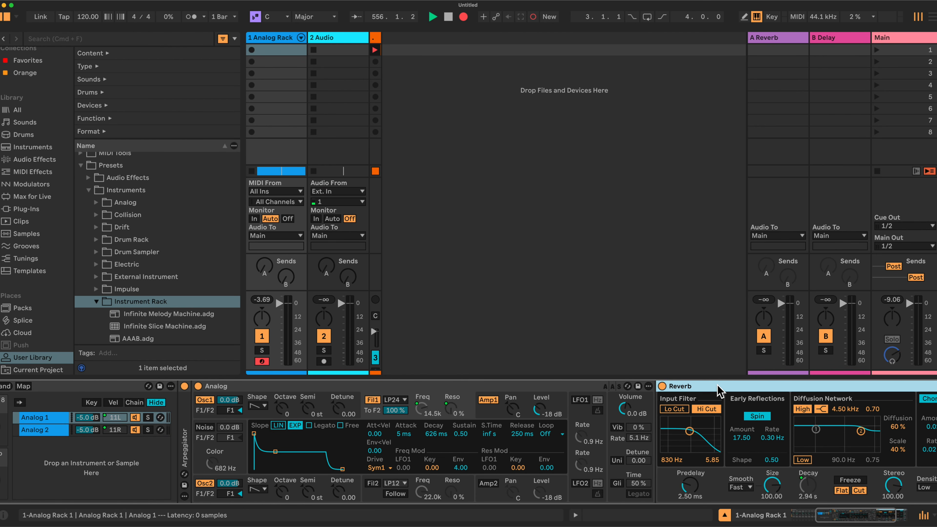
{"action": "key", "text": "Delete"}
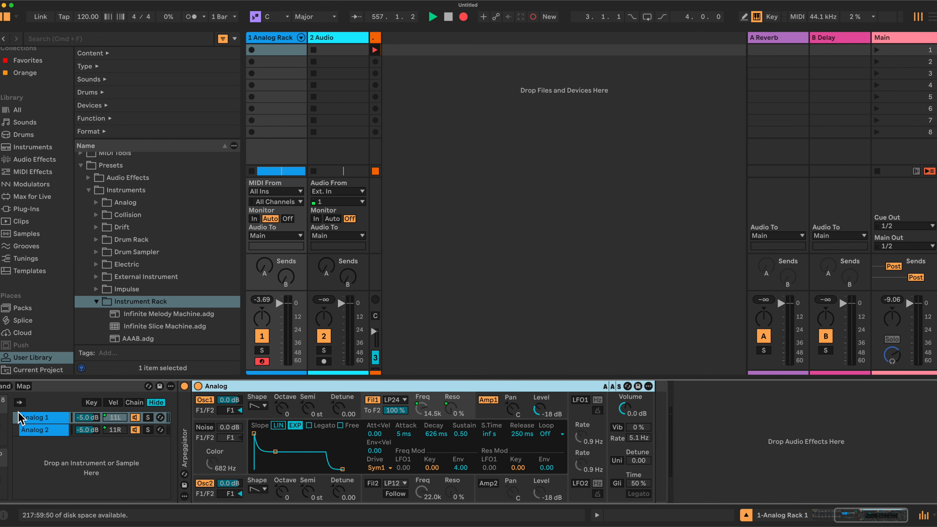
Add the Delay audio effect after the Analog device in the Analog 1 chain.
{"action": "left_click", "coordinate": [32, 159]}
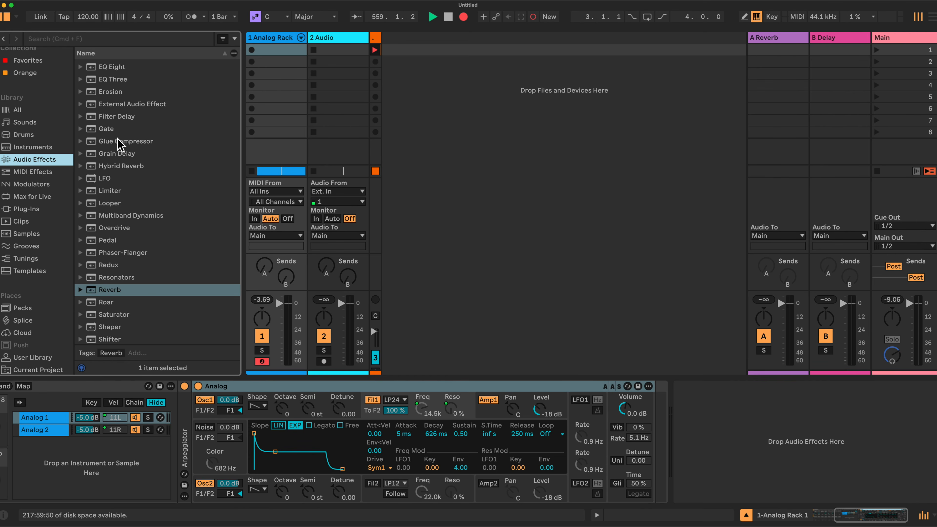
{"action": "scroll", "coordinate": [118, 144], "scroll_direction": "up", "scroll_amount": 3}
{"action": "scroll", "coordinate": [118, 144], "scroll_direction": "up", "scroll_amount": 5}
{"action": "left_click_drag", "start_coordinate": [113, 126], "coordinate": [659, 421]}
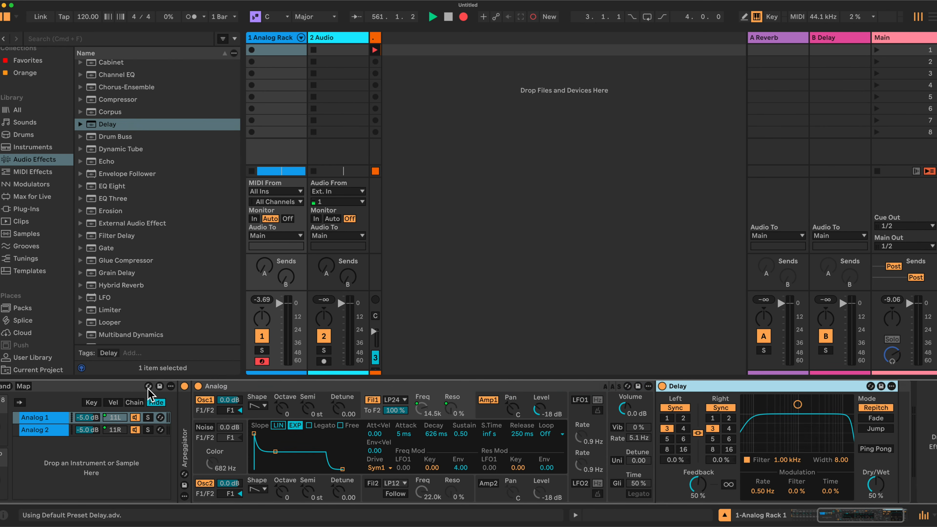
Compare the devices in the Analog 1 and Analog 2 chains and review the rack's macros.
{"action": "left_click", "coordinate": [46, 418]}
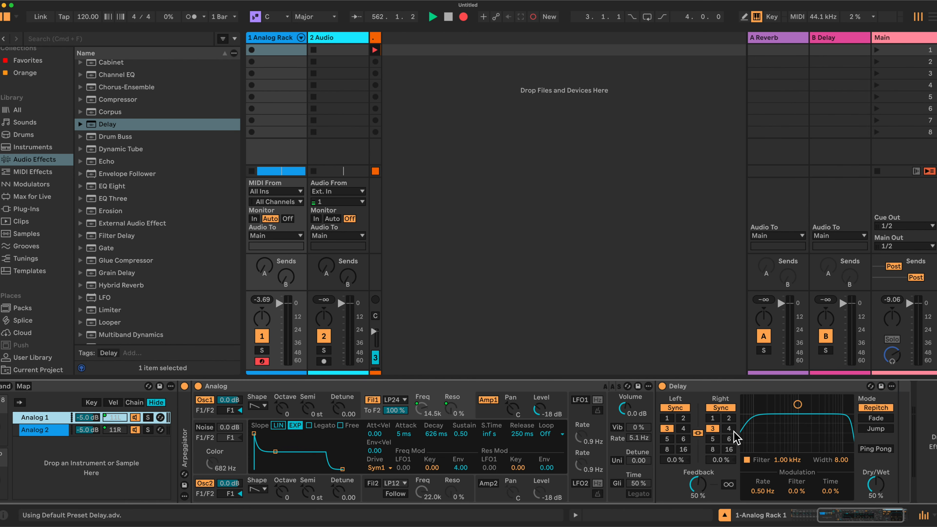
{"action": "left_click", "coordinate": [47, 431]}
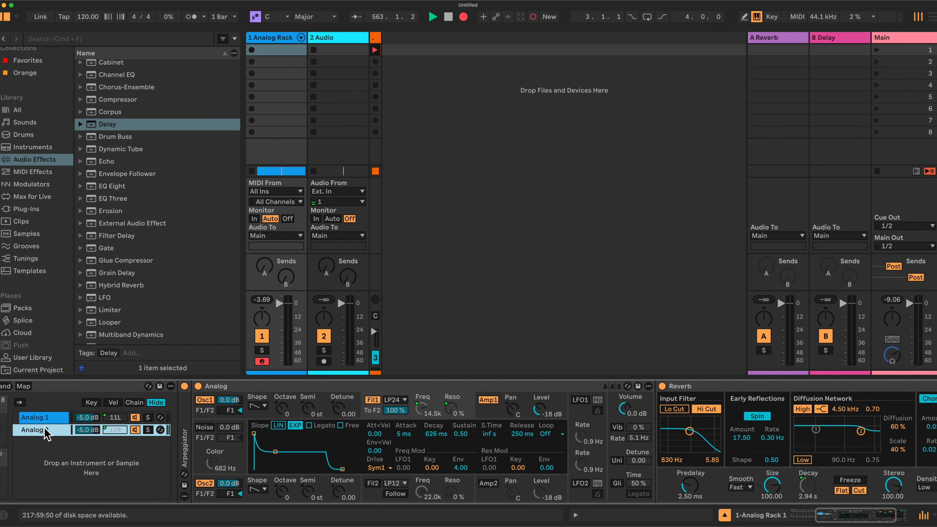
{"action": "scroll", "coordinate": [50, 429], "scroll_direction": "left", "scroll_amount": 5}
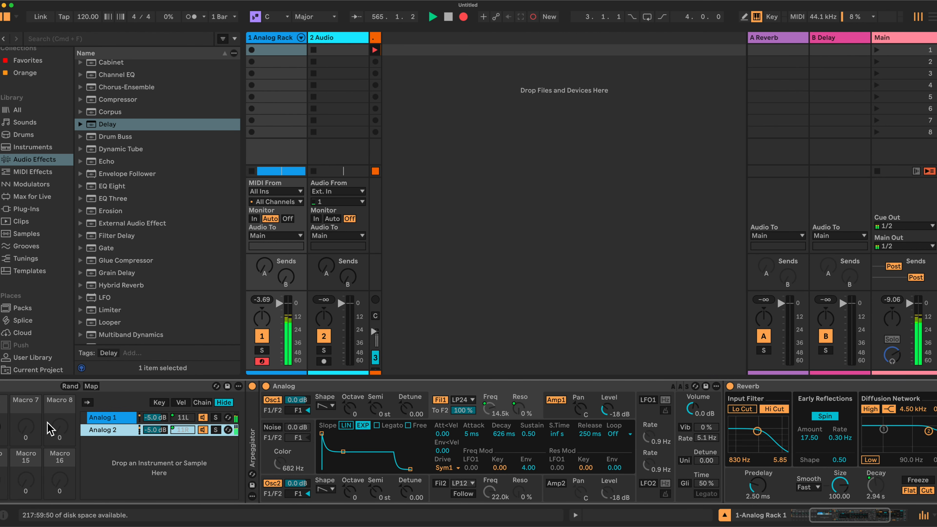
{"action": "scroll", "coordinate": [50, 428], "scroll_direction": "left", "scroll_amount": 3}
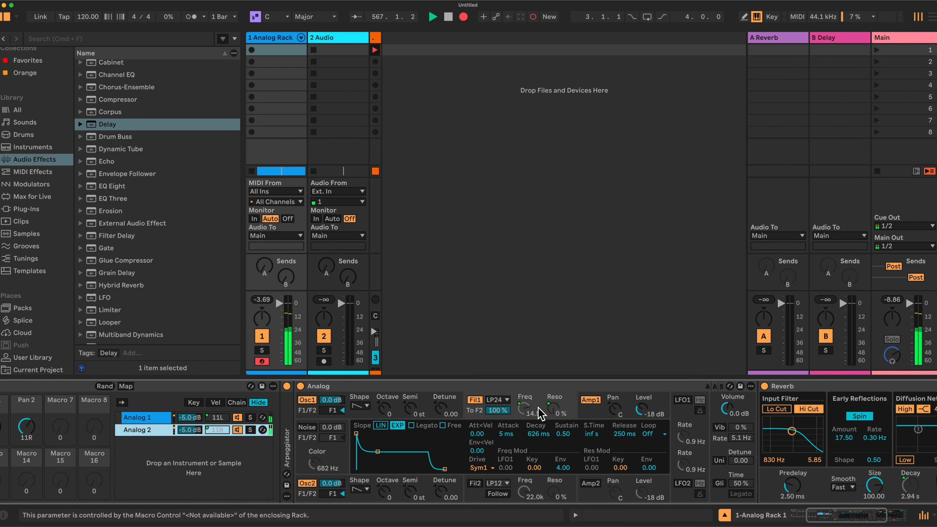
{"action": "scroll", "coordinate": [295, 409], "scroll_direction": "left", "scroll_amount": 3}
{"action": "scroll", "coordinate": [295, 409], "scroll_direction": "left", "scroll_amount": 3}
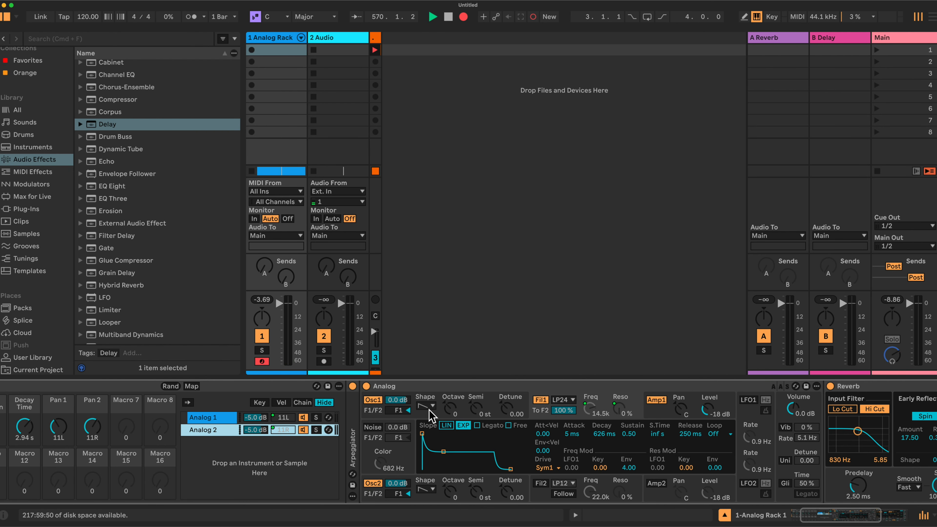
{"action": "scroll", "coordinate": [428, 409], "scroll_direction": "right", "scroll_amount": 10}
{"action": "scroll", "coordinate": [429, 409], "scroll_direction": "right", "scroll_amount": 15}
{"action": "scroll", "coordinate": [430, 416], "scroll_direction": "left", "scroll_amount": 12}
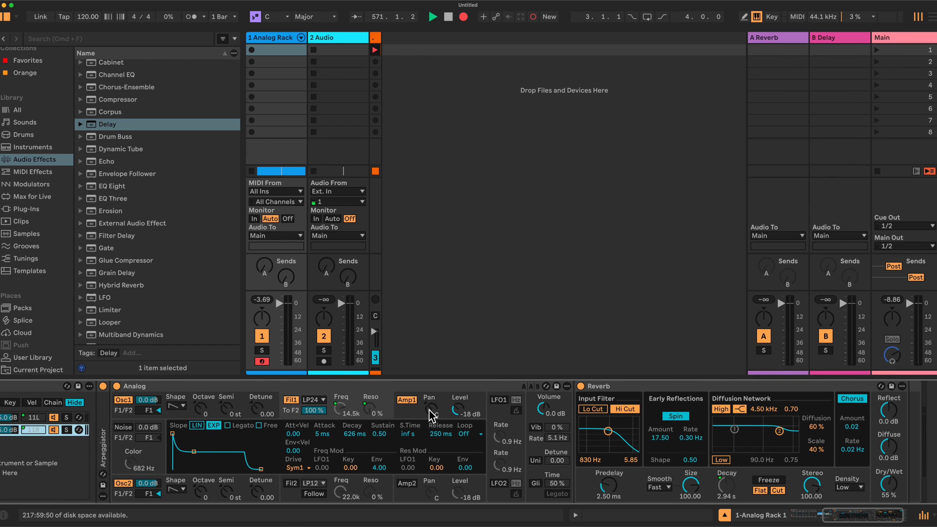
Undo the Delay insertion and the Reverb deletion on the Analog 1 chain, and review both chains' devices.
{"action": "left_click", "coordinate": [53, 429]}
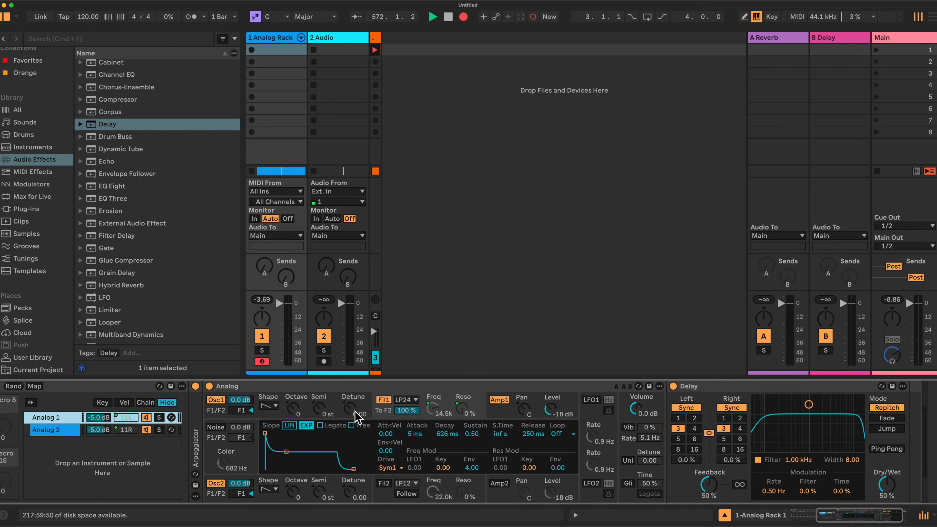
{"action": "key", "text": "super+z"}
{"action": "key", "text": "super+z"}
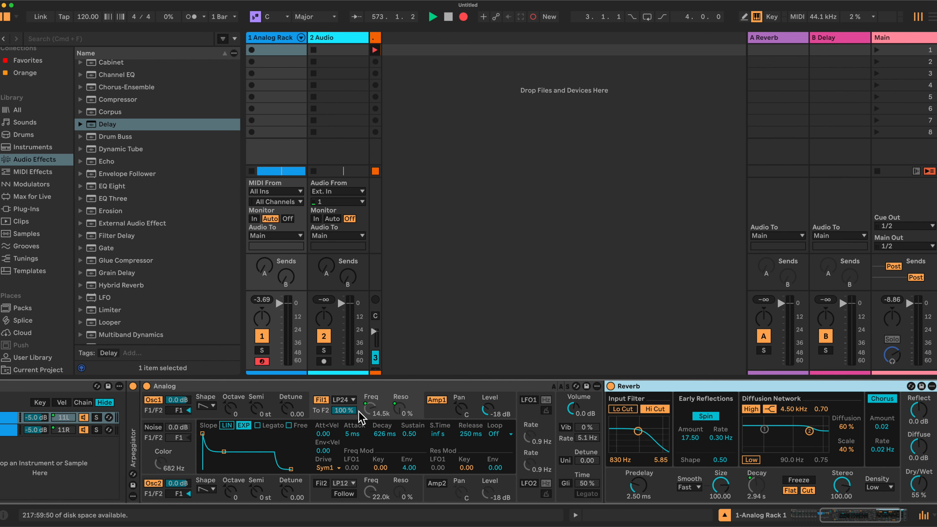
{"action": "scroll", "coordinate": [313, 418], "scroll_direction": "left", "scroll_amount": 12}
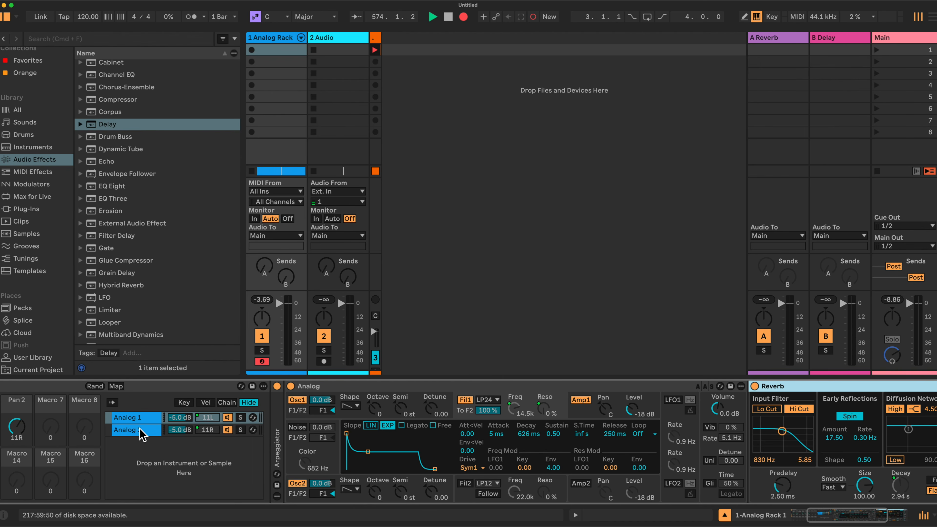
{"action": "left_click", "coordinate": [138, 421]}
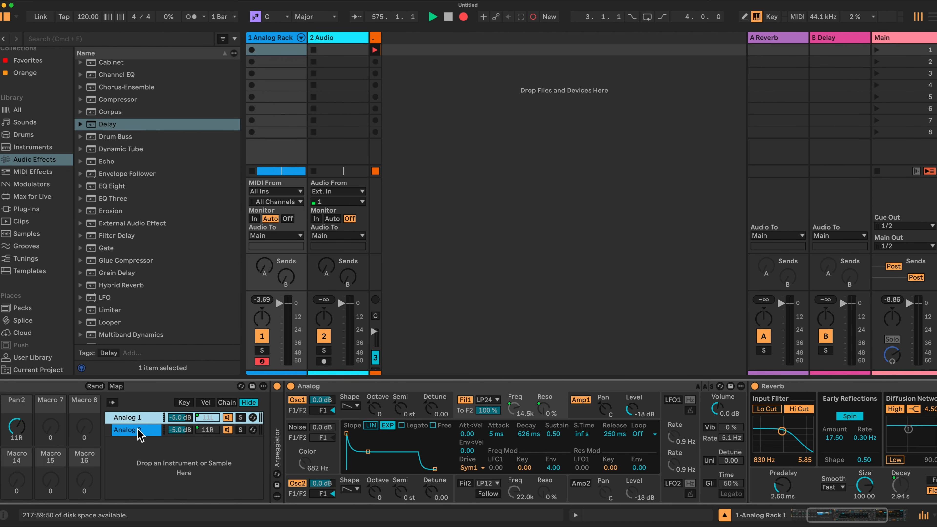
{"action": "left_click", "coordinate": [137, 430]}
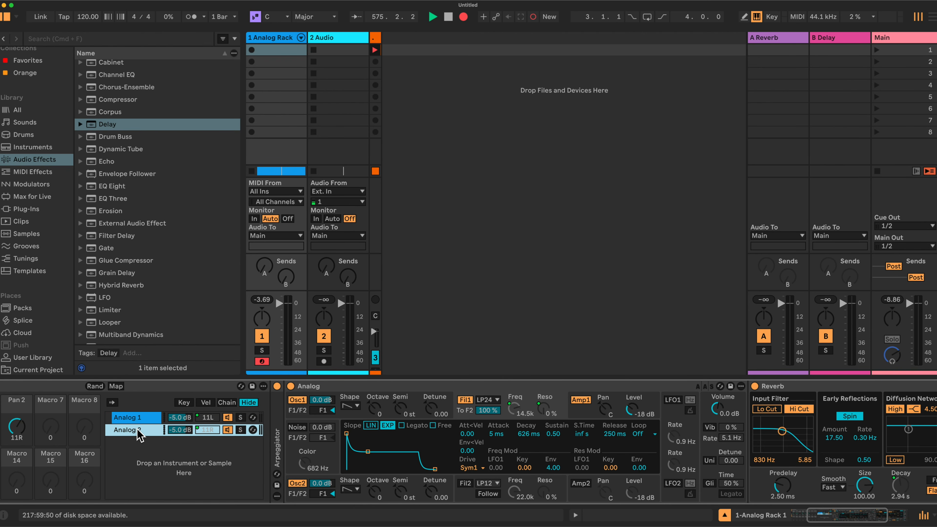
{"action": "left_click", "coordinate": [140, 416]}
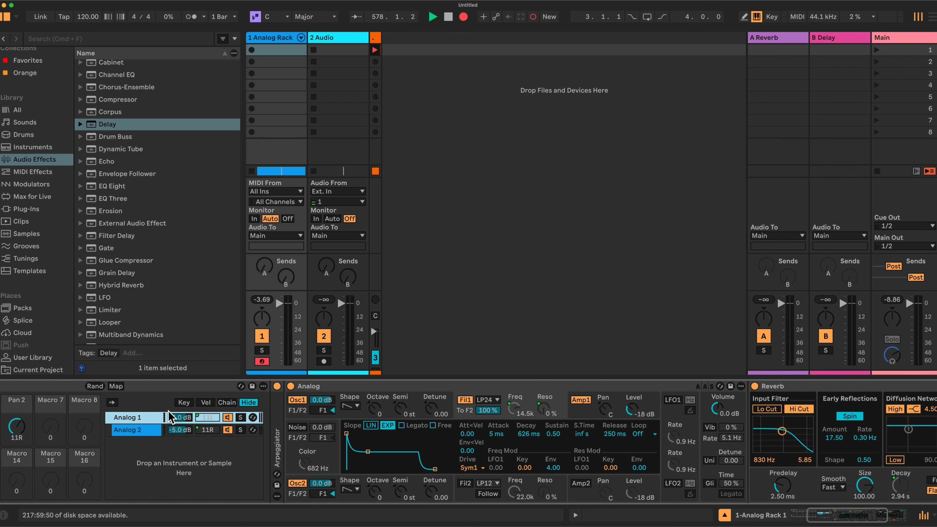
Lower the F1 Freq macro to 1.9k and mute the Analog 2 chain.
{"action": "scroll", "coordinate": [174, 416], "scroll_direction": "left", "scroll_amount": 5}
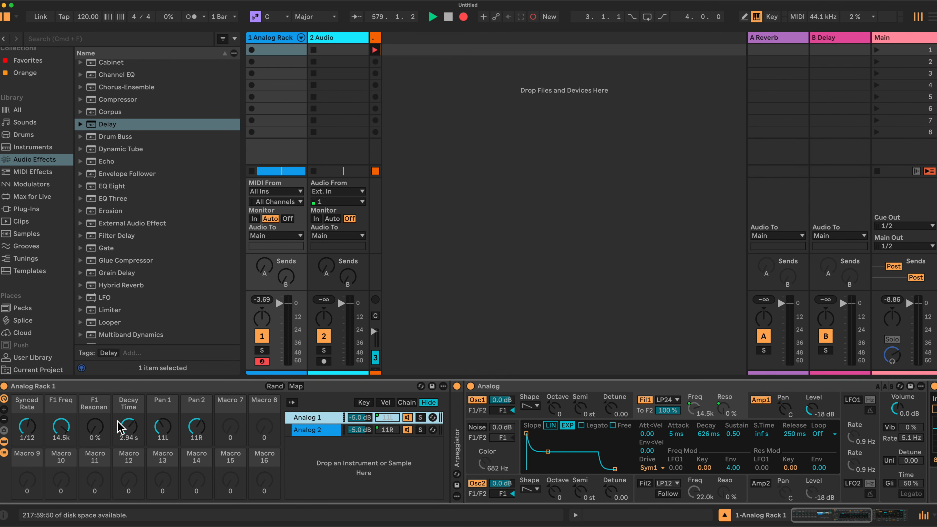
{"action": "left_click", "coordinate": [61, 427]}
{"action": "left_click_drag", "start_coordinate": [62, 426], "coordinate": [61, 449]}
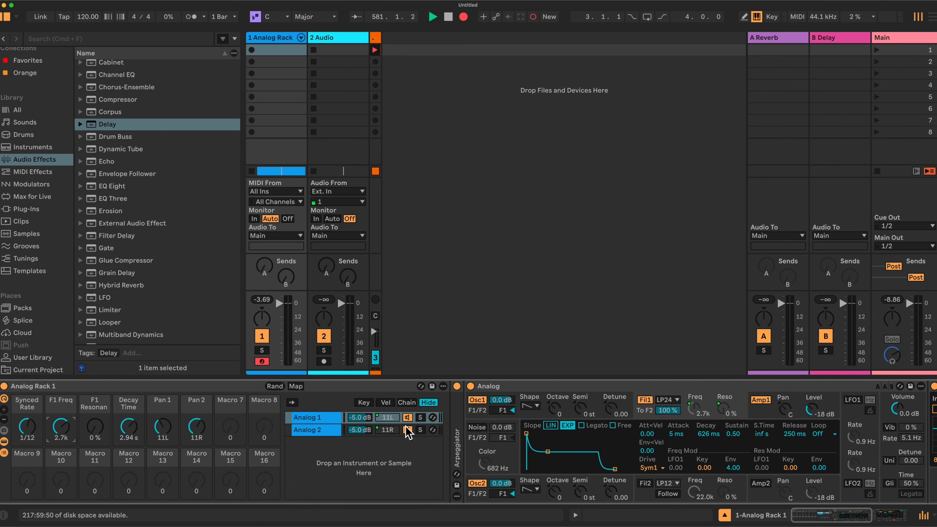
{"action": "left_click_drag", "start_coordinate": [52, 434], "coordinate": [51, 441]}
Reset the Pan 1 and Pan 2 macros to center, and set F1 Resonance to 42 % and F1 Freq to 188.
{"action": "double_click", "coordinate": [161, 428]}
{"action": "double_click", "coordinate": [196, 427]}
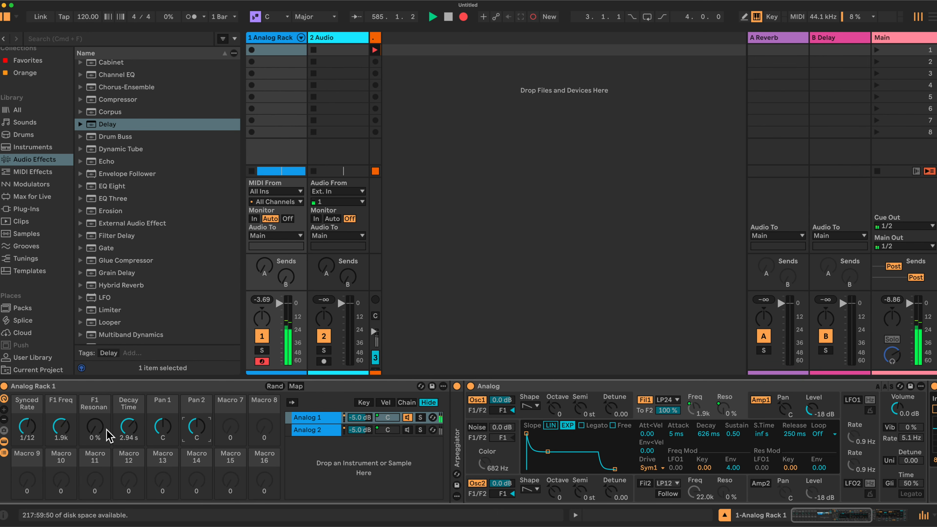
{"action": "left_click_drag", "start_coordinate": [61, 428], "coordinate": [95, 416]}
{"action": "left_click_drag", "start_coordinate": [61, 428], "coordinate": [60, 438]}
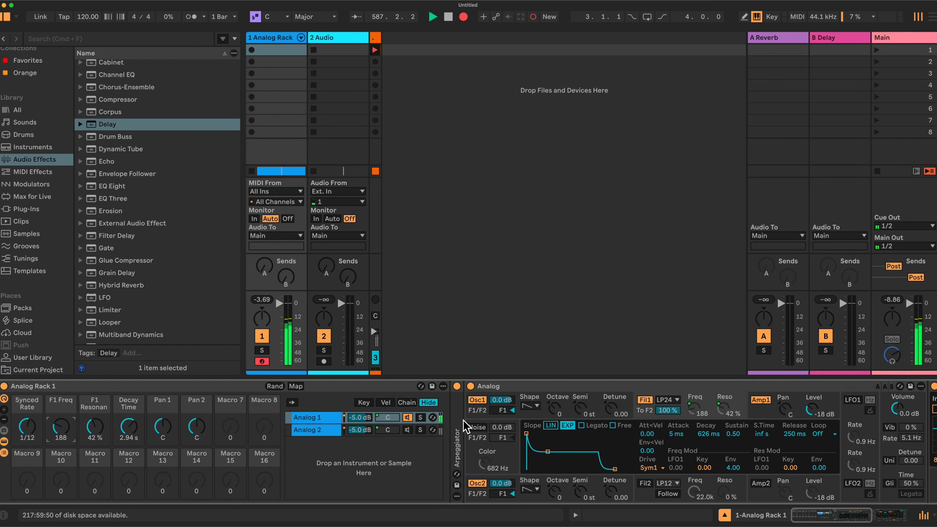
In the Analog 1 chain, switch Osc1 to the square waveform and set its octave to -1.
{"action": "left_click", "coordinate": [535, 406]}
{"action": "left_click", "coordinate": [534, 436]}
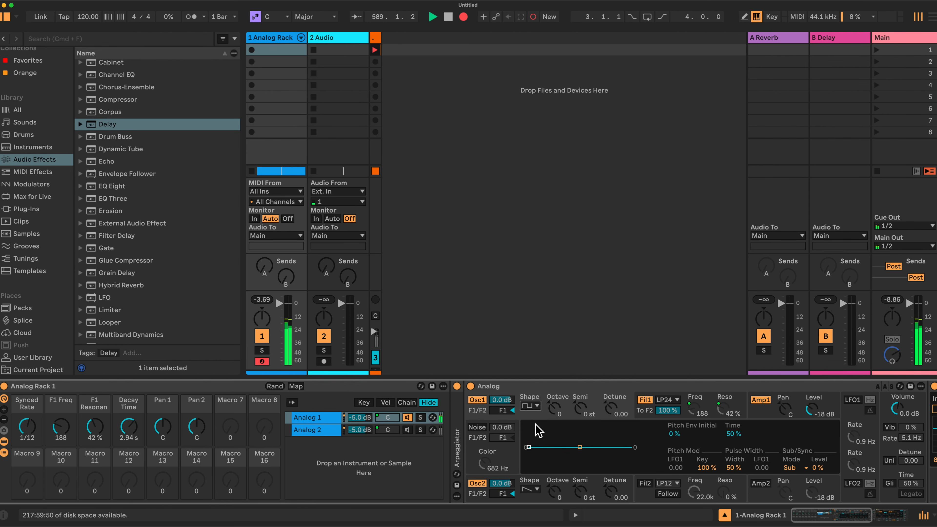
{"action": "left_click", "coordinate": [554, 408]}
Set the Dry/Wet of the Analog 1 chain's Reverb to 36 %.
{"action": "scroll", "coordinate": [404, 418], "scroll_direction": "right", "scroll_amount": 10}
{"action": "scroll", "coordinate": [412, 428], "scroll_direction": "right", "scroll_amount": 5}
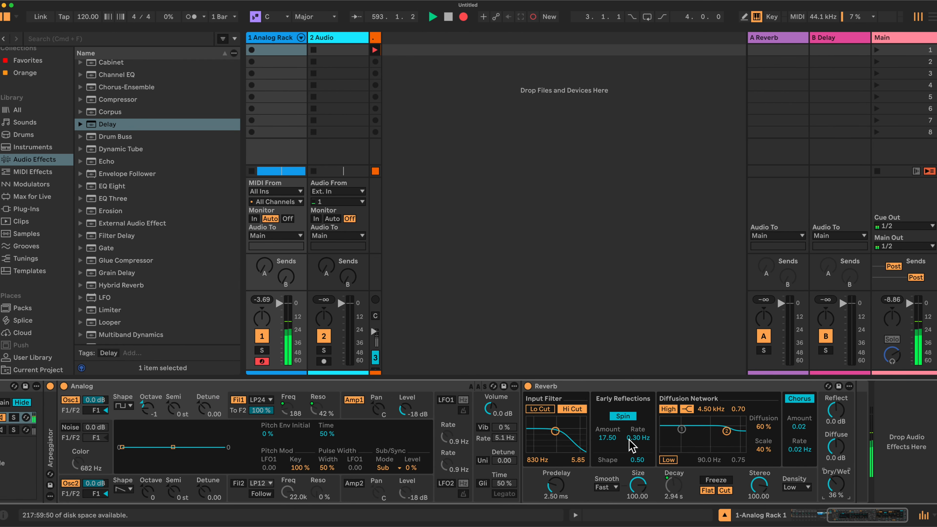
Select the Analog 2 chain, unmute it and mute the Analog 1 chain.
{"action": "scroll", "coordinate": [531, 419], "scroll_direction": "left", "scroll_amount": 15}
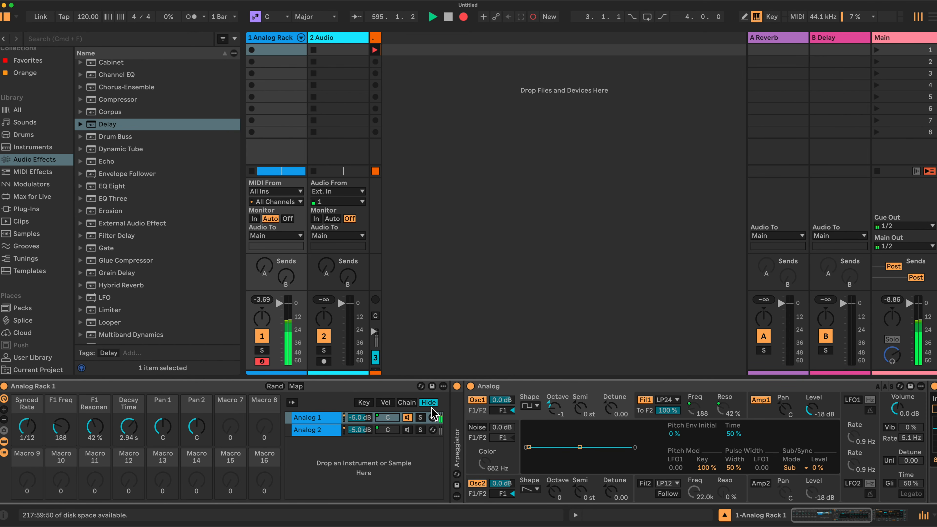
{"action": "left_click", "coordinate": [323, 437]}
{"action": "left_click", "coordinate": [407, 429]}
{"action": "left_click", "coordinate": [407, 417]}
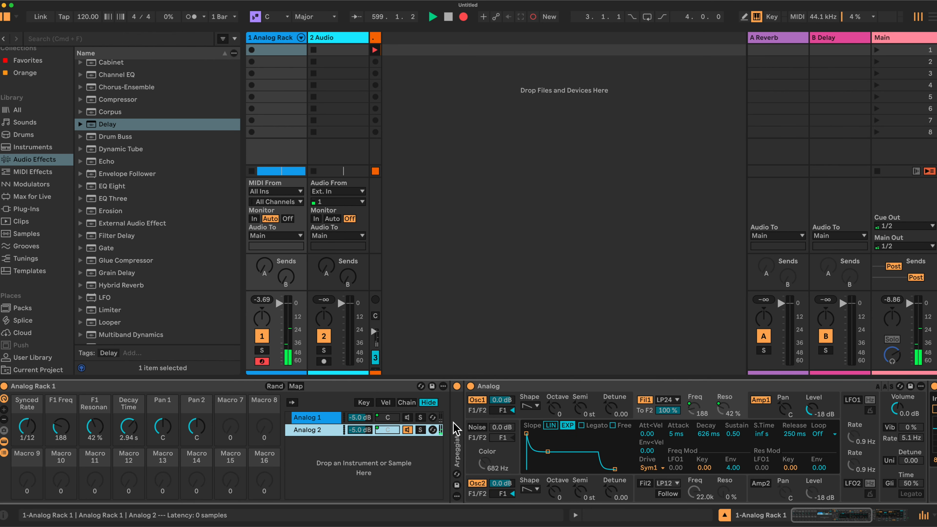
Unfold the Analog 2 chain's Arpeggiator and set the Synced Rate macro to 1/8.
{"action": "double_click", "coordinate": [457, 429]}
{"action": "left_click_drag", "start_coordinate": [487, 478], "coordinate": [488, 472]}
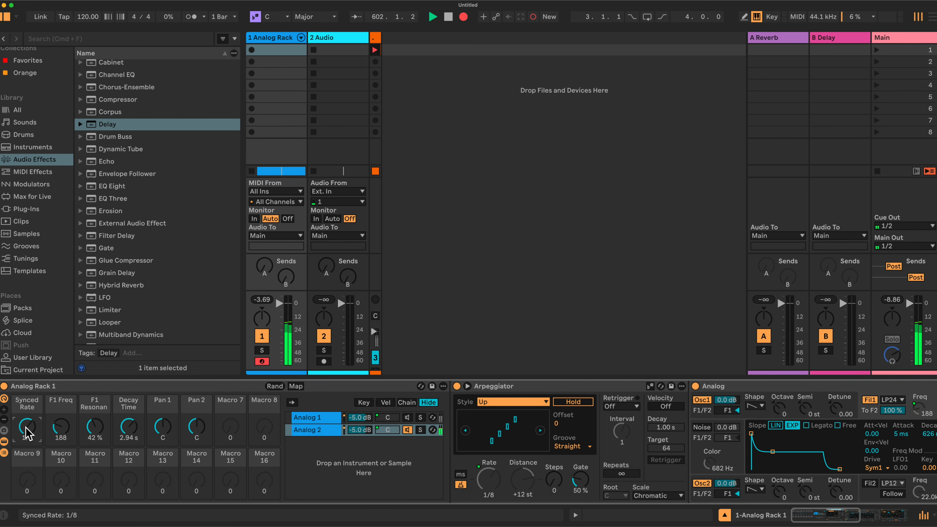
Unmute the Analog 1 chain, unfold its Arpeggiator and compare it with the Analog 2 chain.
{"action": "left_click", "coordinate": [407, 417]}
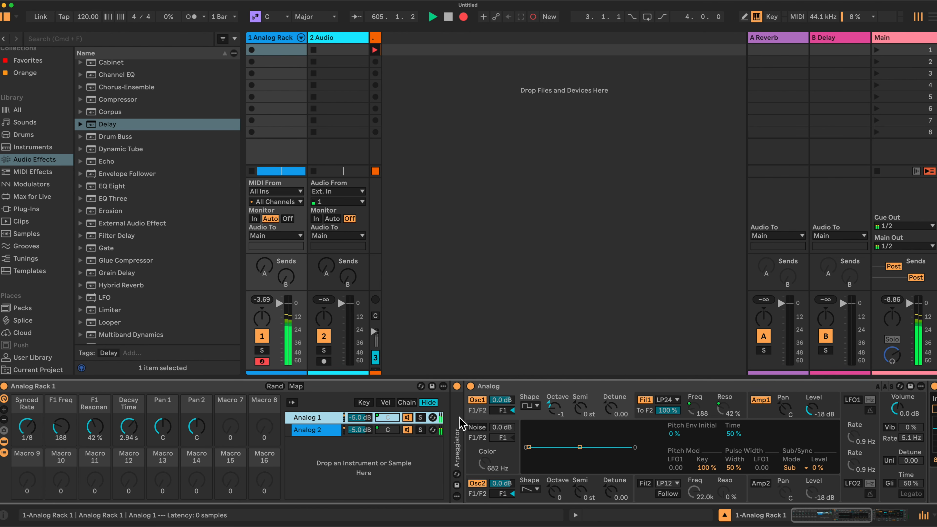
{"action": "double_click", "coordinate": [458, 424]}
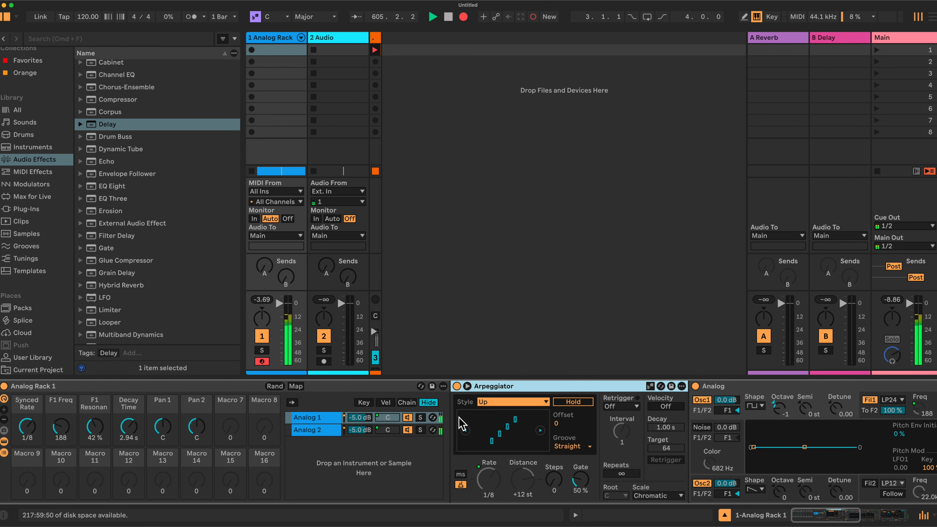
{"action": "left_click", "coordinate": [326, 431]}
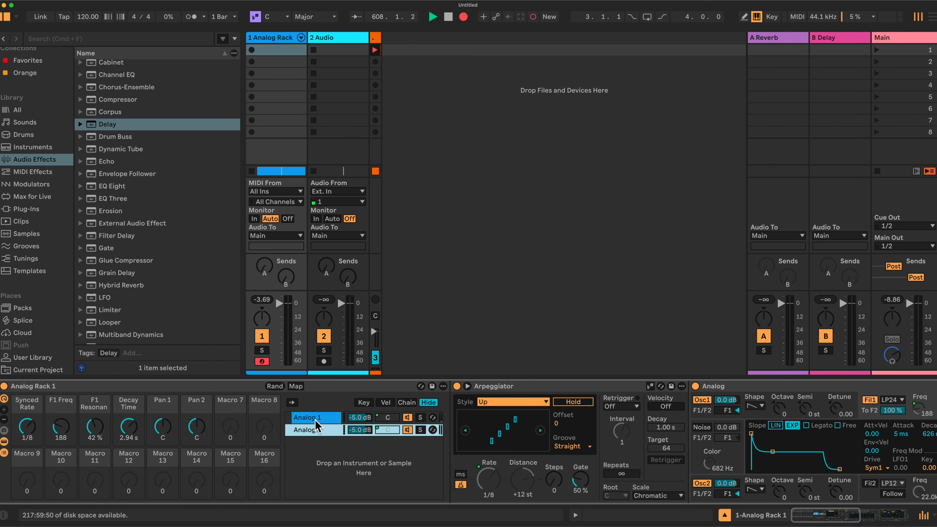
{"action": "left_click", "coordinate": [314, 429]}
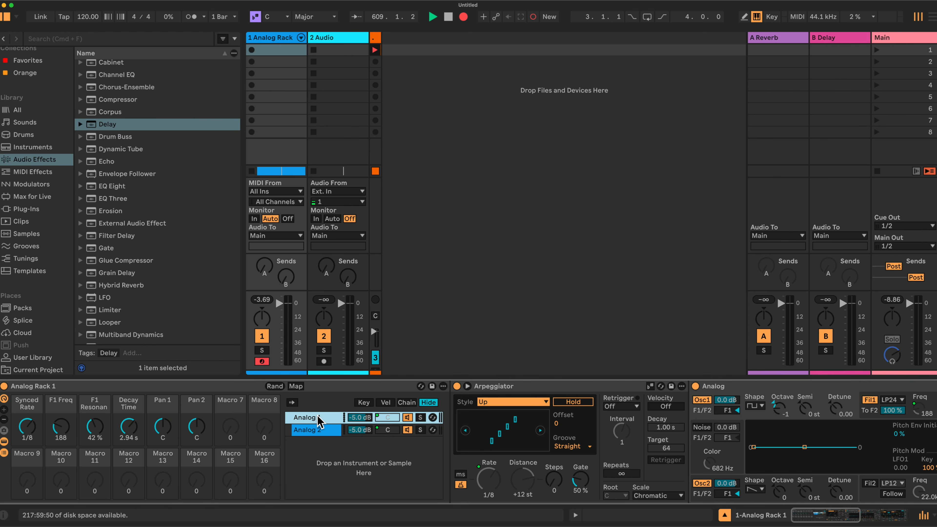
Delete the Analog 2 chain from the rack.
{"action": "right_click", "coordinate": [318, 418]}
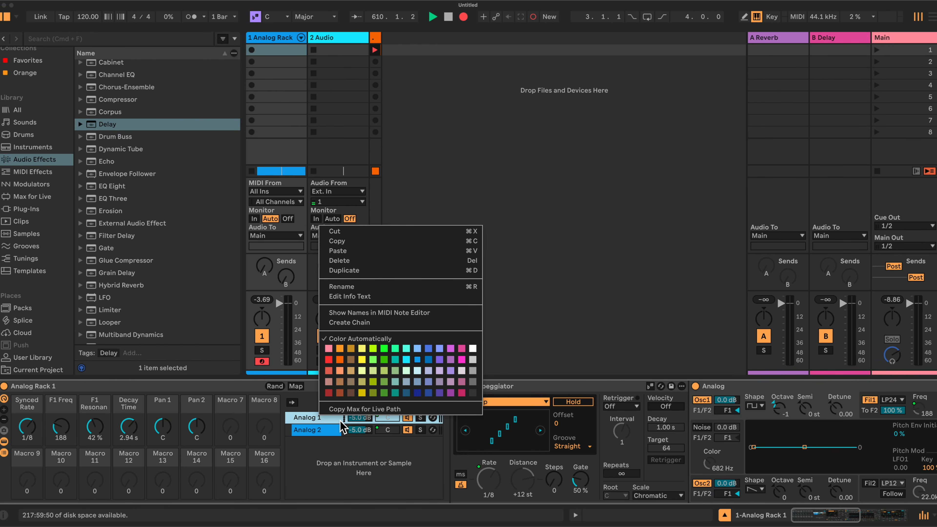
{"action": "left_click", "coordinate": [333, 440]}
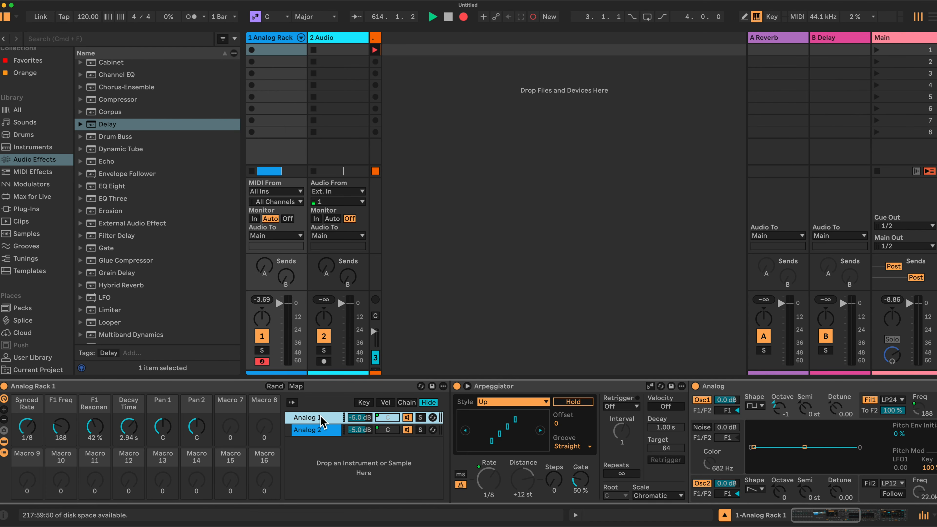
{"action": "left_click", "coordinate": [317, 431]}
{"action": "key", "text": "Delete"}
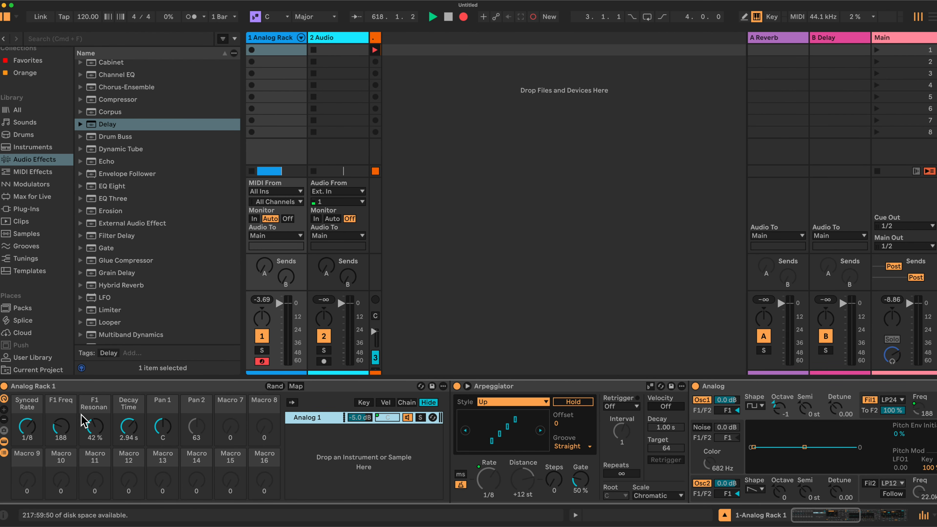
Duplicate the Analog 1 chain and show the rack's macro mappings.
{"action": "right_click", "coordinate": [321, 419]}
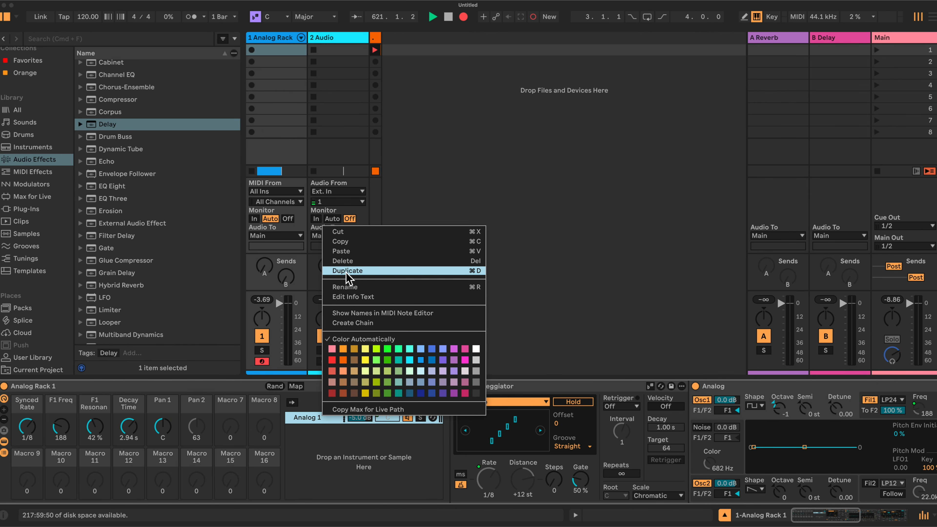
{"action": "left_click", "coordinate": [347, 271]}
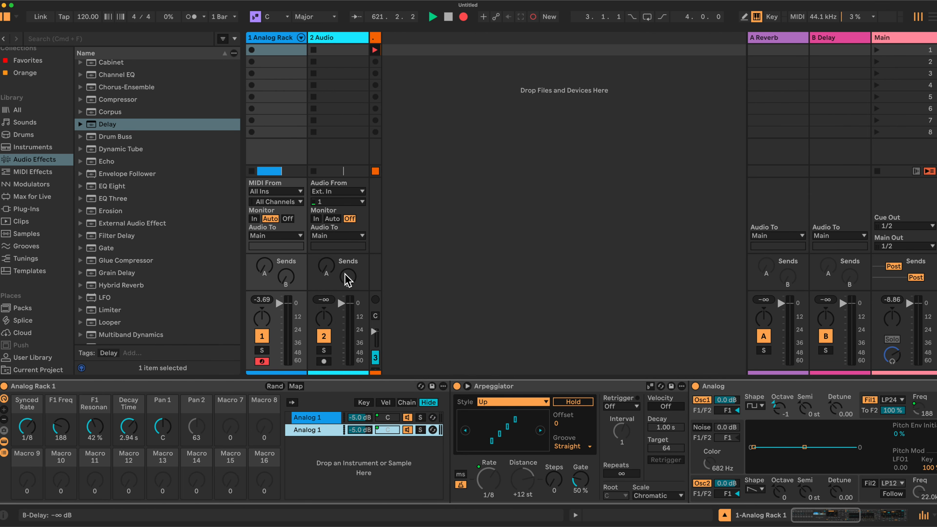
{"action": "left_click", "coordinate": [296, 386]}
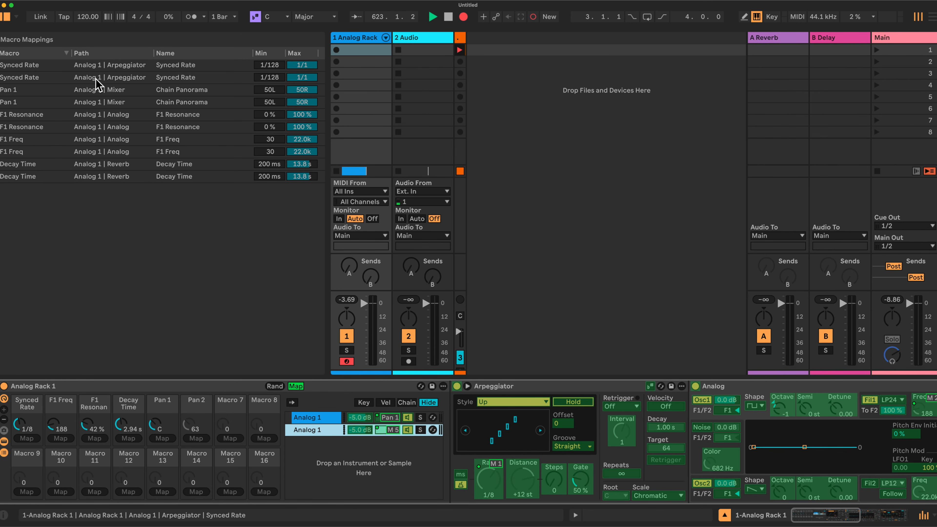
Rename the duplicated chain in the rack as Analog 2.
{"action": "right_click", "coordinate": [321, 431]}
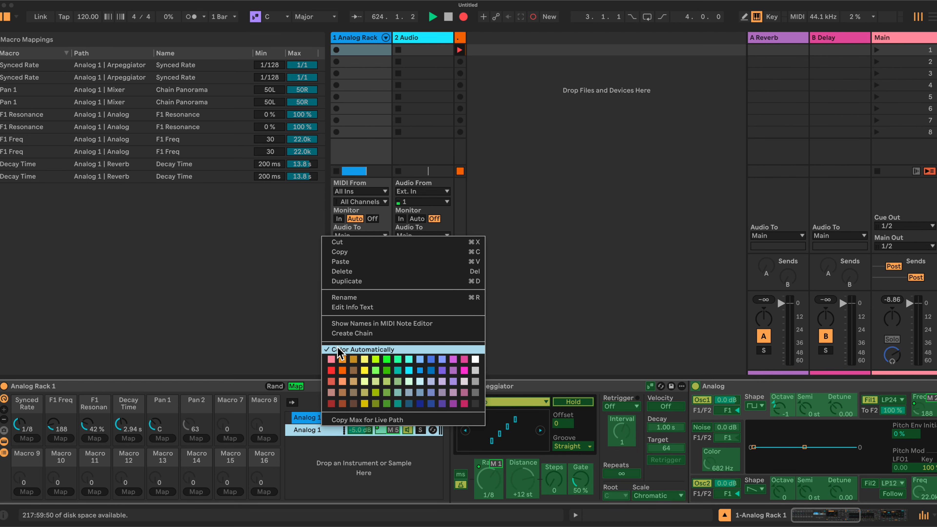
{"action": "left_click", "coordinate": [345, 298]}
{"action": "left_click", "coordinate": [324, 431]}
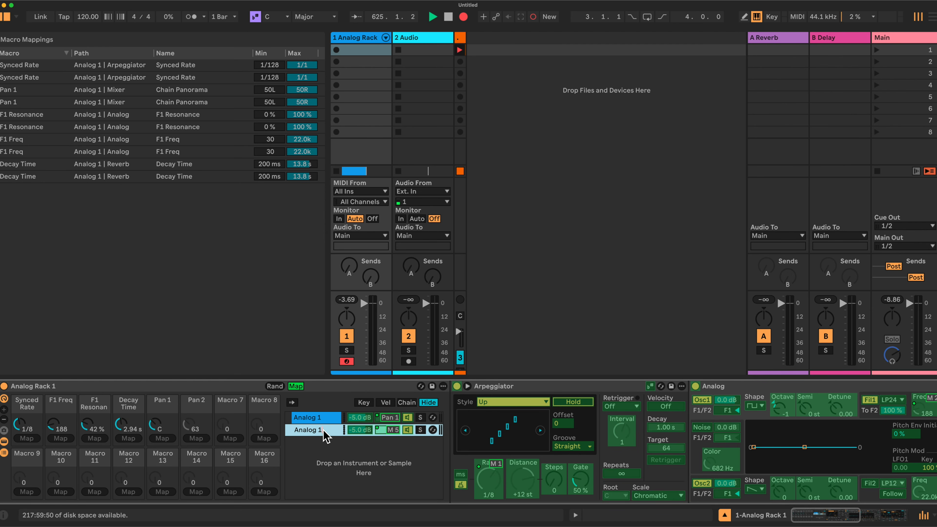
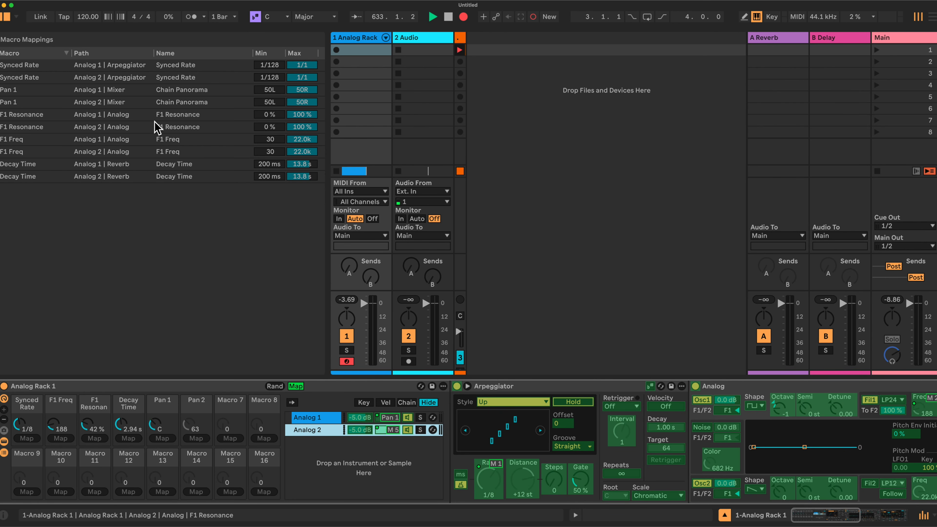
Delete the Analog 2 chain's mappings for Synced Rate, Pan 1, F1 Resonance, F1 Freq and Decay Time, and leave mapping mode.
{"action": "left_click", "coordinate": [185, 77]}
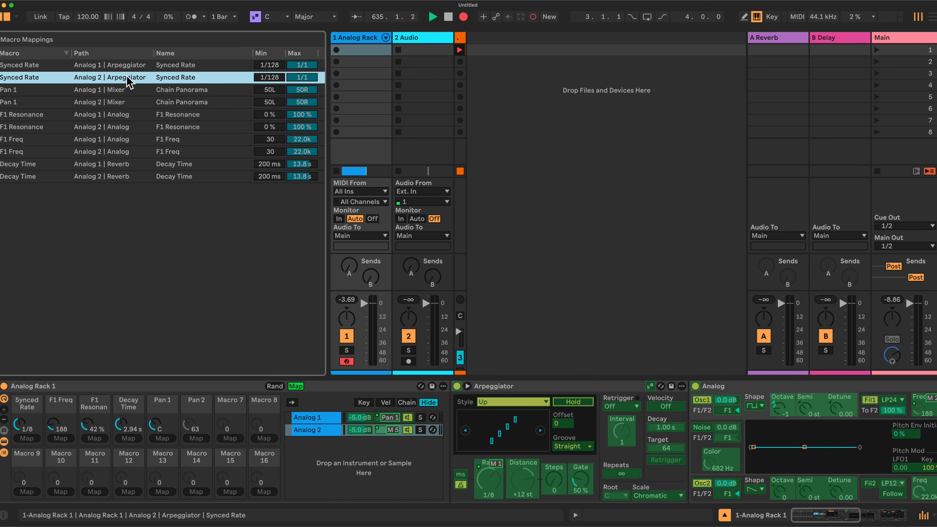
{"action": "key", "text": "Delete"}
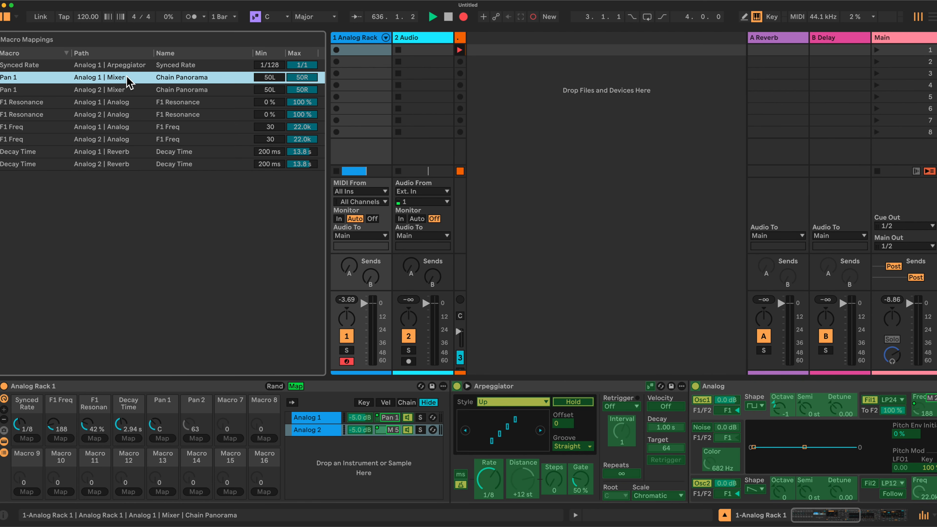
{"action": "left_click", "coordinate": [136, 89]}
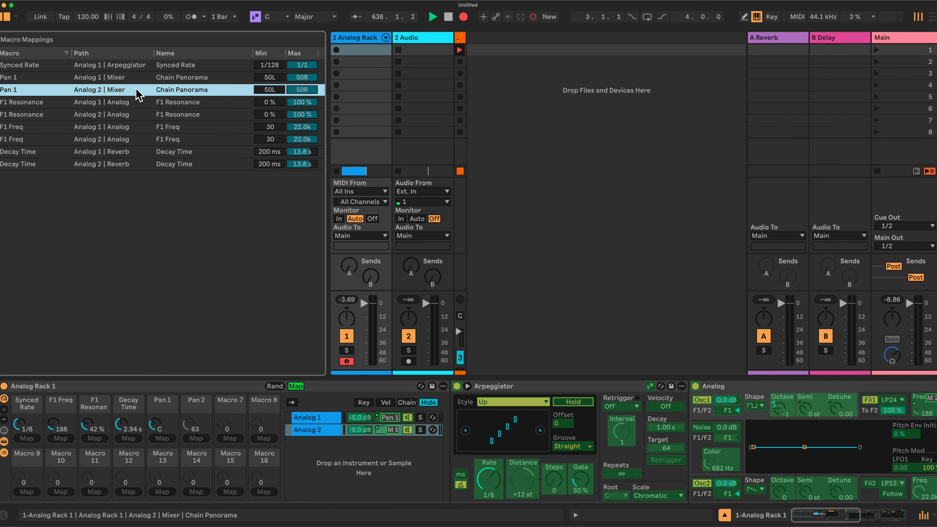
{"action": "key", "text": "Delete"}
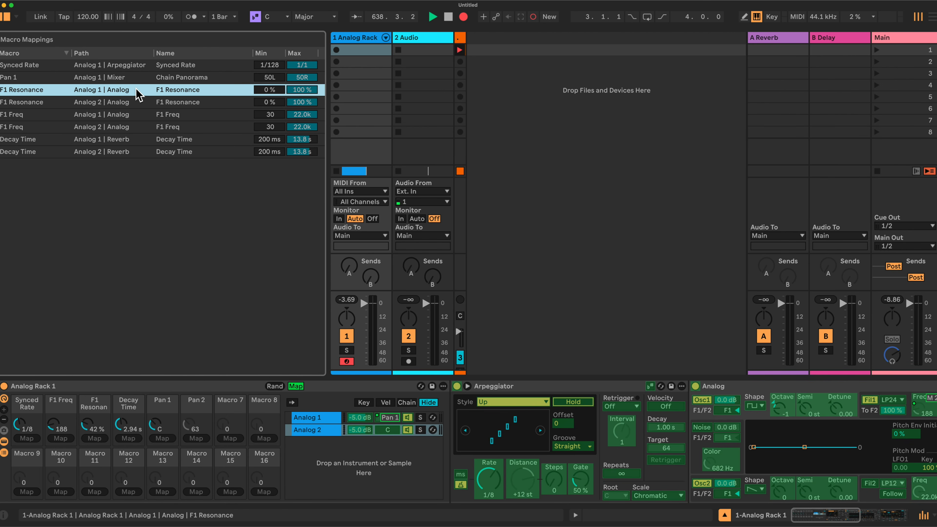
{"action": "left_click", "coordinate": [165, 127]}
{"action": "key", "text": "Delete"}
{"action": "left_click", "coordinate": [152, 103]}
{"action": "key", "text": "Delete"}
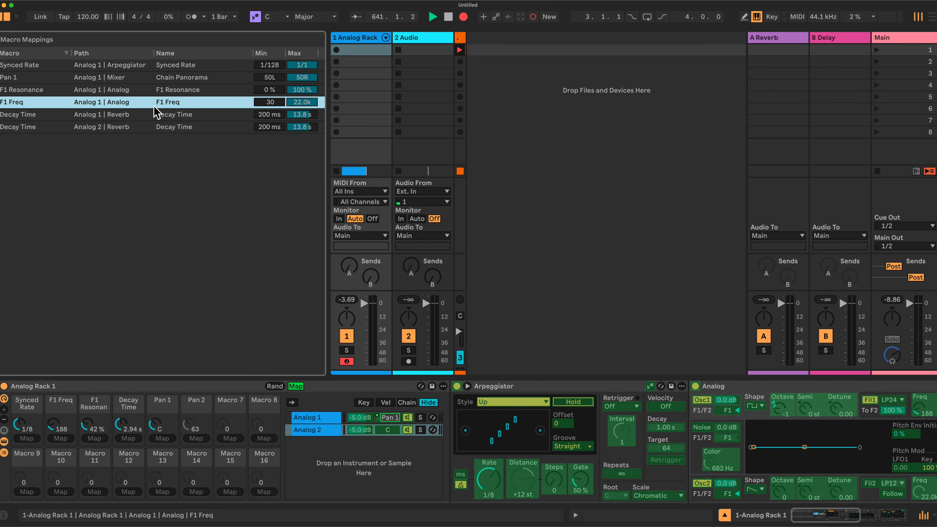
{"action": "left_click", "coordinate": [153, 127]}
{"action": "key", "text": "Delete"}
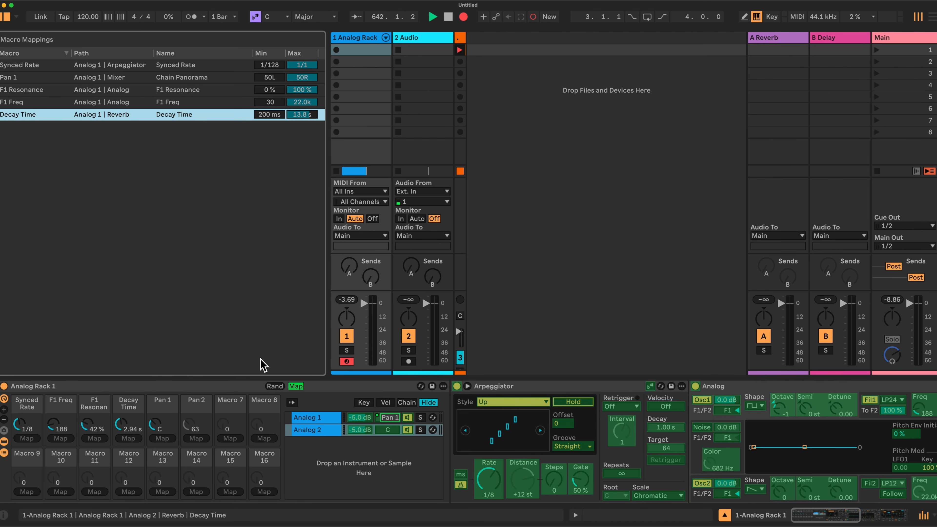
{"action": "left_click", "coordinate": [295, 386]}
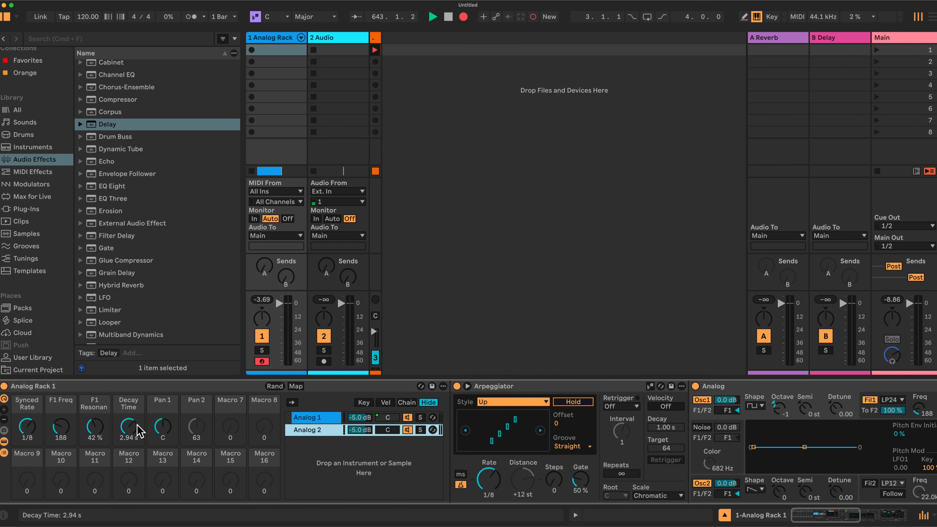
Map the Synced Rate of the Analog 2 chain's Arpeggiator to Macro 9.
{"action": "left_click", "coordinate": [319, 420]}
{"action": "left_click", "coordinate": [320, 430]}
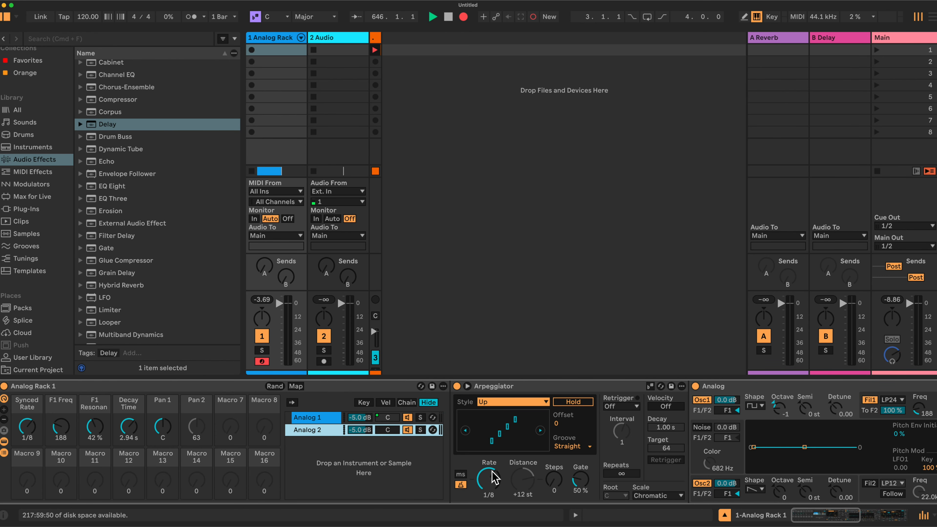
{"action": "left_click", "coordinate": [296, 386]}
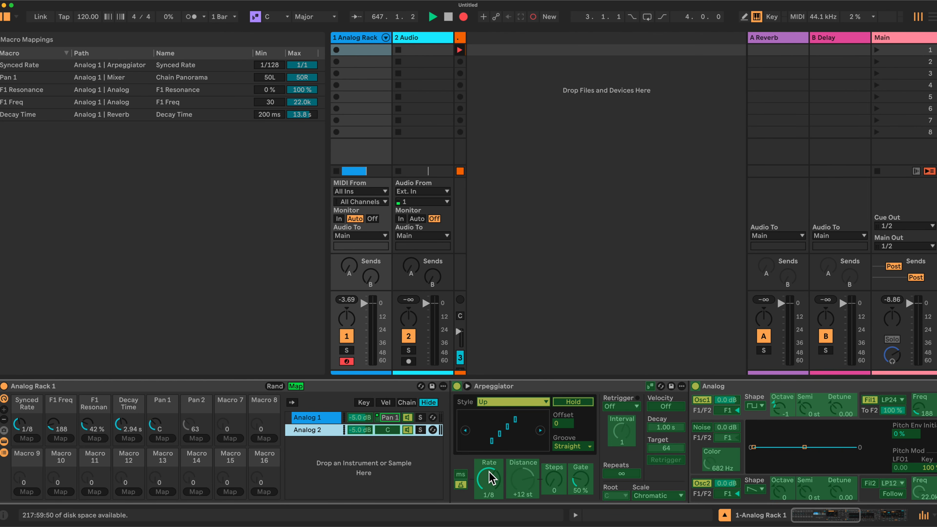
{"action": "left_click", "coordinate": [30, 492]}
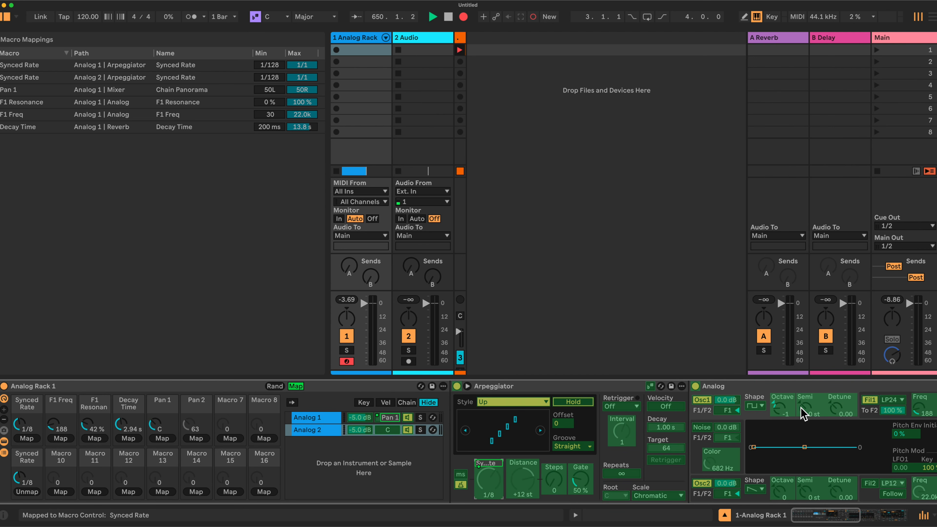
Map the Analog 2 chain's filter 1 frequency to Macro 10 and its filter 1 resonance to Macro 11.
{"action": "left_click", "coordinate": [920, 409]}
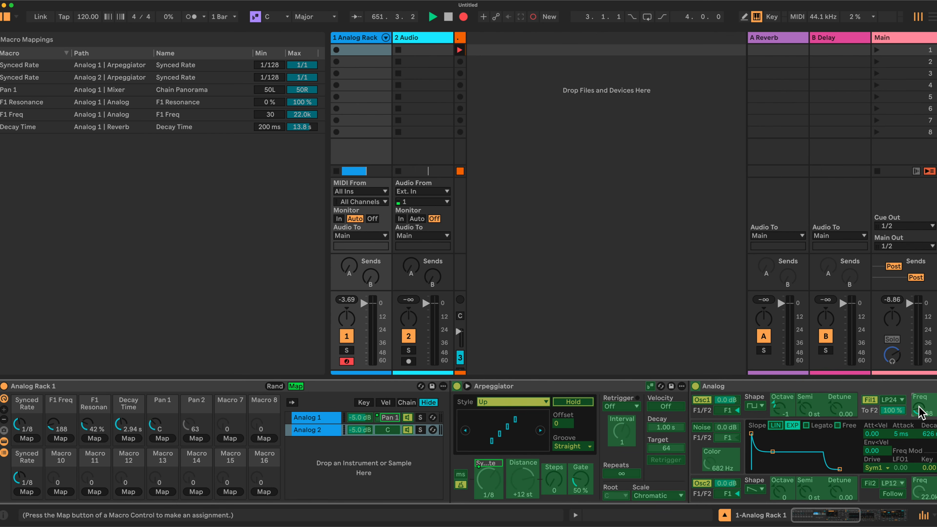
{"action": "left_click", "coordinate": [60, 491]}
{"action": "scroll", "coordinate": [841, 411], "scroll_direction": "right", "scroll_amount": 5}
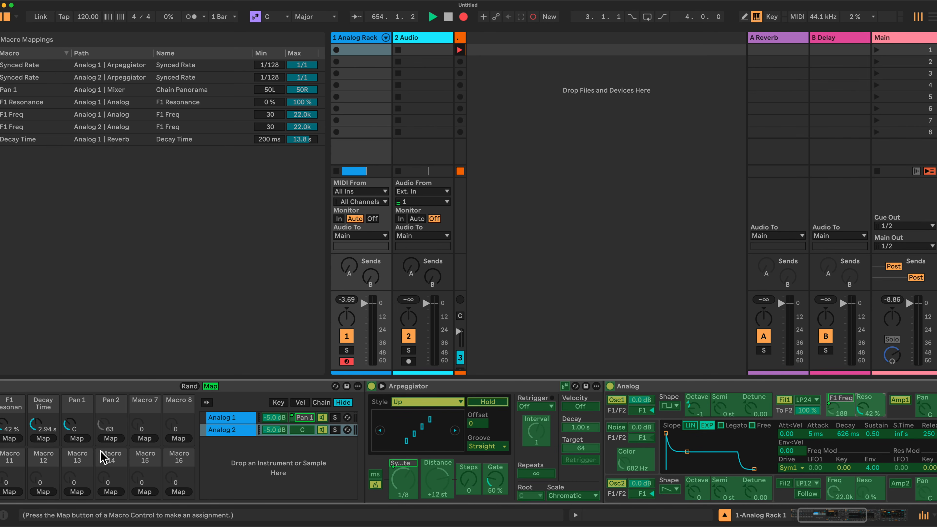
{"action": "scroll", "coordinate": [262, 394], "scroll_direction": "left", "scroll_amount": 3}
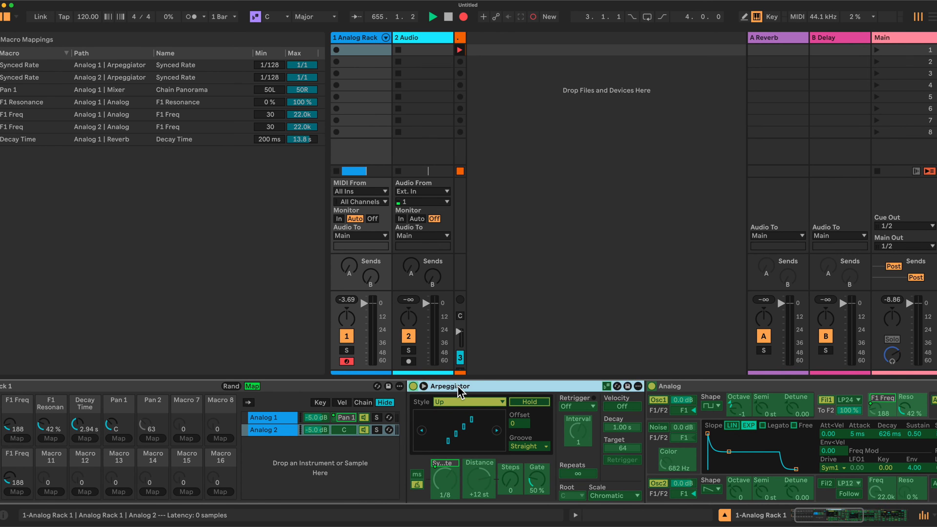
{"action": "double_click", "coordinate": [445, 386]}
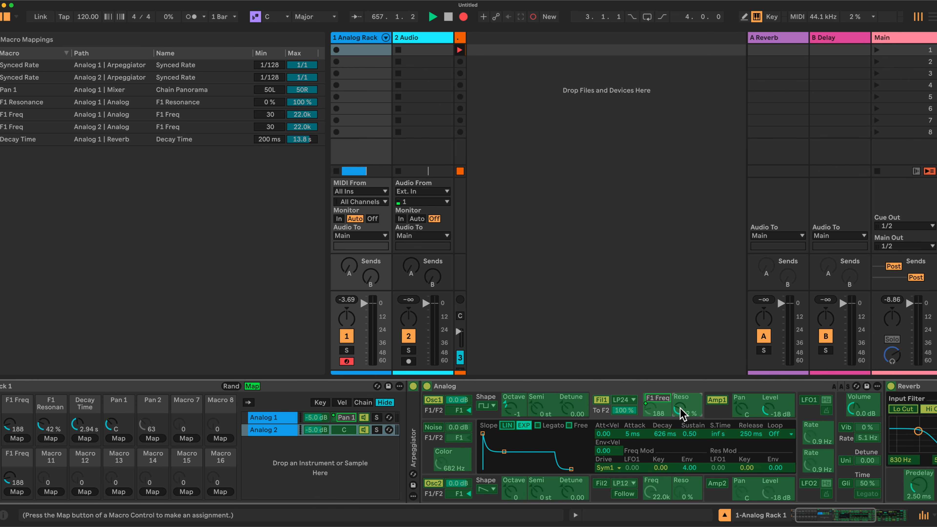
{"action": "left_click", "coordinate": [51, 492]}
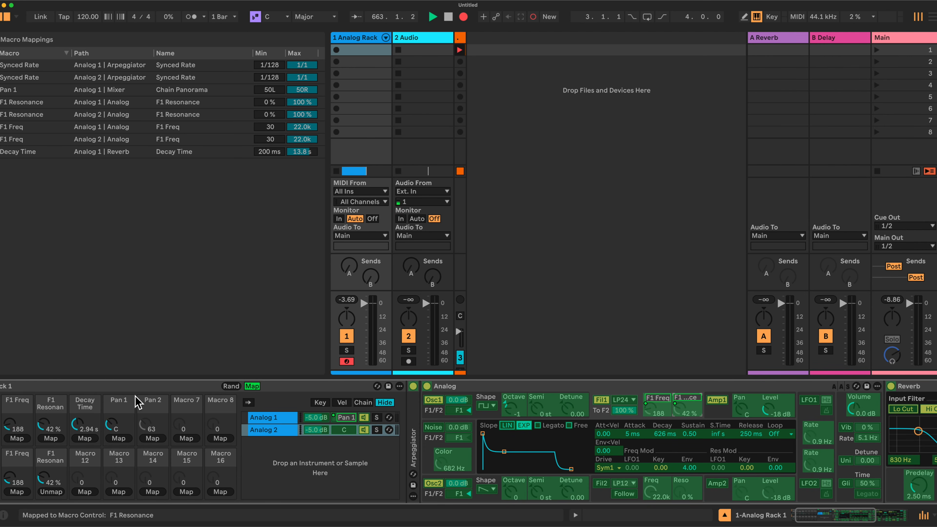
Clear the custom name Pan 2 from the sixth macro so it has its default name.
{"action": "right_click", "coordinate": [156, 402]}
{"action": "left_click", "coordinate": [189, 296]}
{"action": "key", "text": "BackSpace"}
{"action": "key", "text": "Return"}
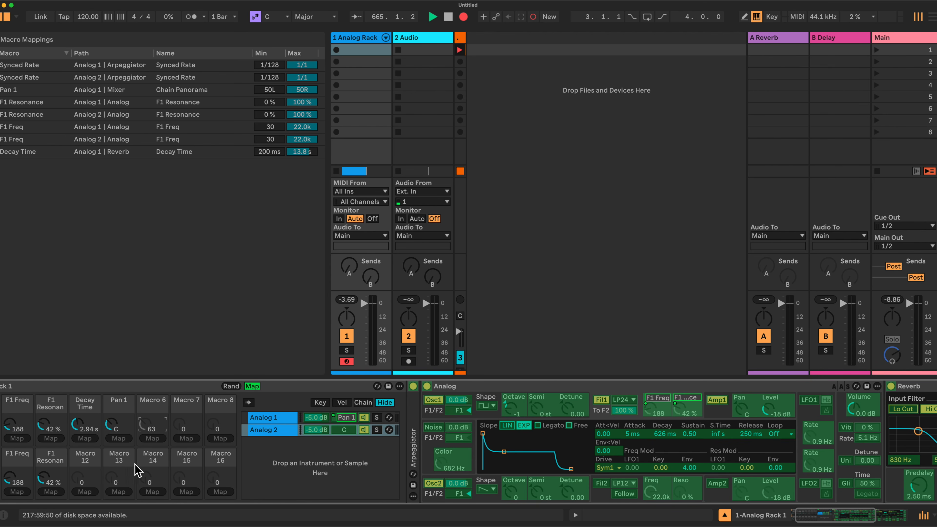
Map the Analog 2 chain's pan to Macro 13 and rename that macro Pan 2.
{"action": "left_click", "coordinate": [343, 429]}
{"action": "left_click", "coordinate": [115, 492]}
{"action": "right_click", "coordinate": [119, 458]}
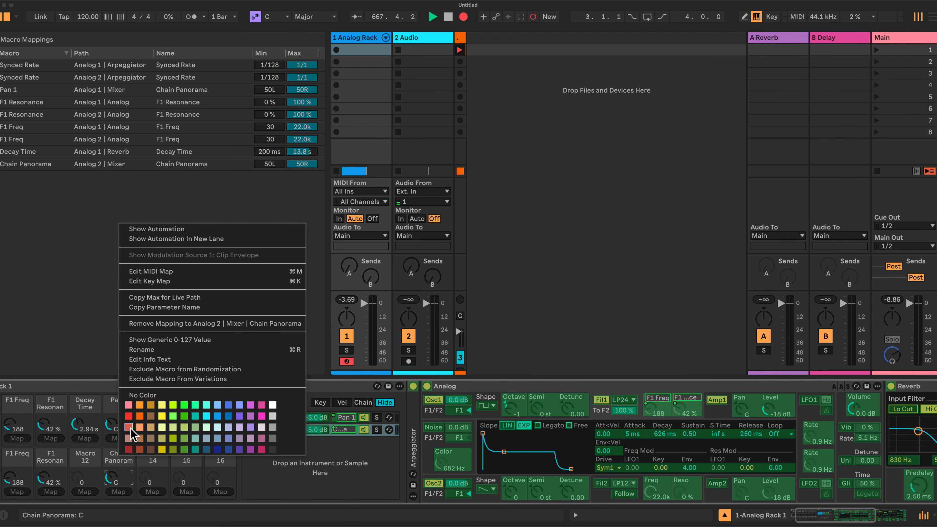
{"action": "left_click", "coordinate": [168, 354]}
{"action": "type", "text": "P"}
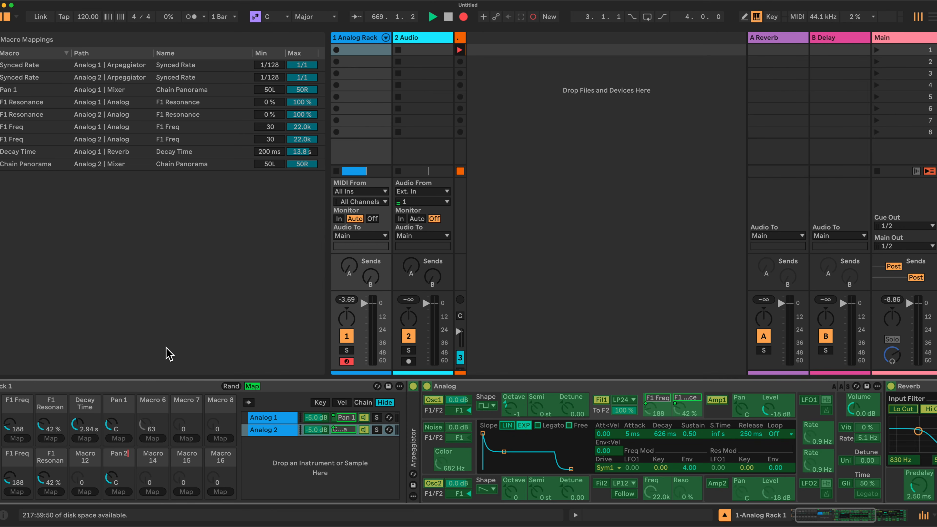
{"action": "type", "text": "an 2"}
{"action": "left_click", "coordinate": [191, 430]}
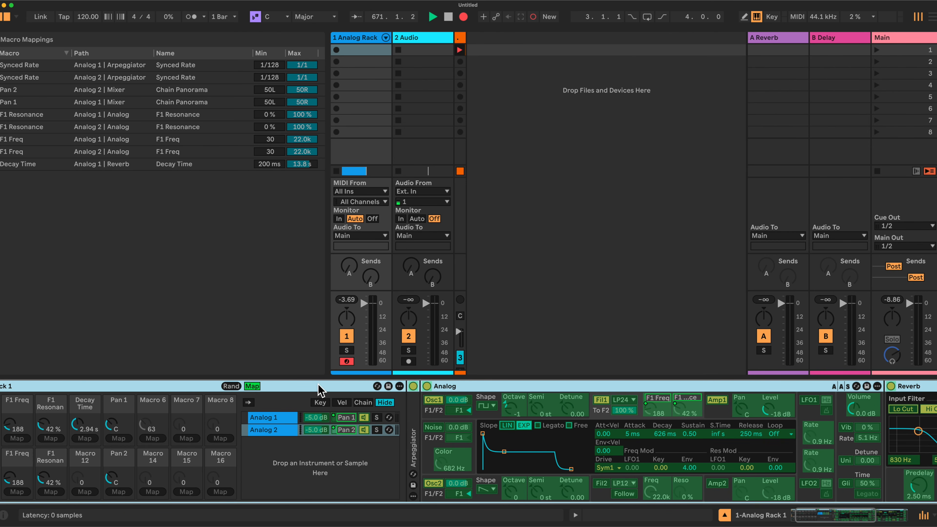
Map the Decay Time of the Analog 2 chain's Reverb to Macro 12.
{"action": "left_click", "coordinate": [252, 386]}
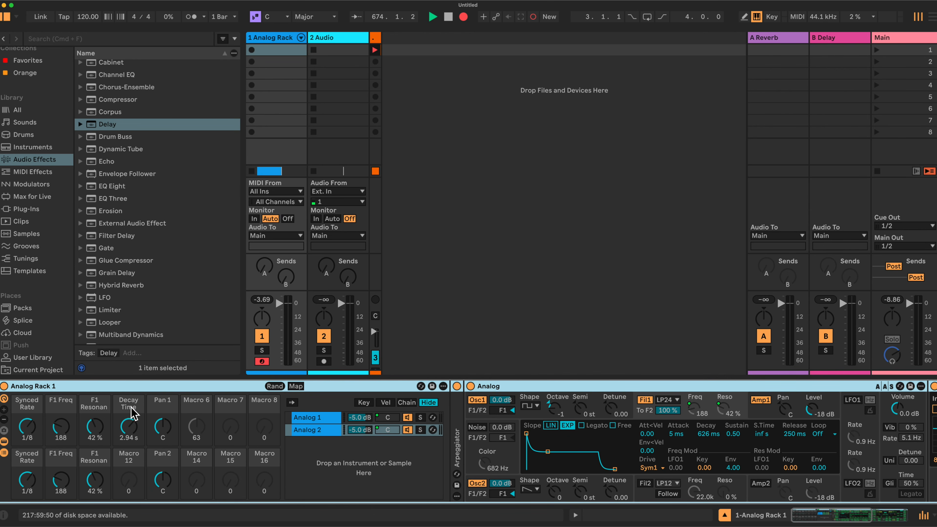
{"action": "left_click", "coordinate": [296, 386]}
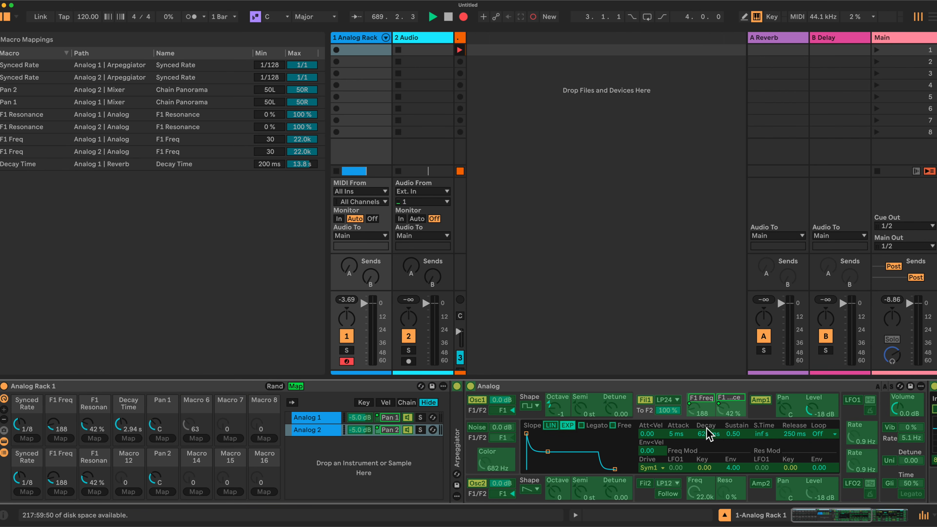
{"action": "scroll", "coordinate": [708, 436], "scroll_direction": "right", "scroll_amount": 6}
{"action": "scroll", "coordinate": [708, 436], "scroll_direction": "right", "scroll_amount": 3}
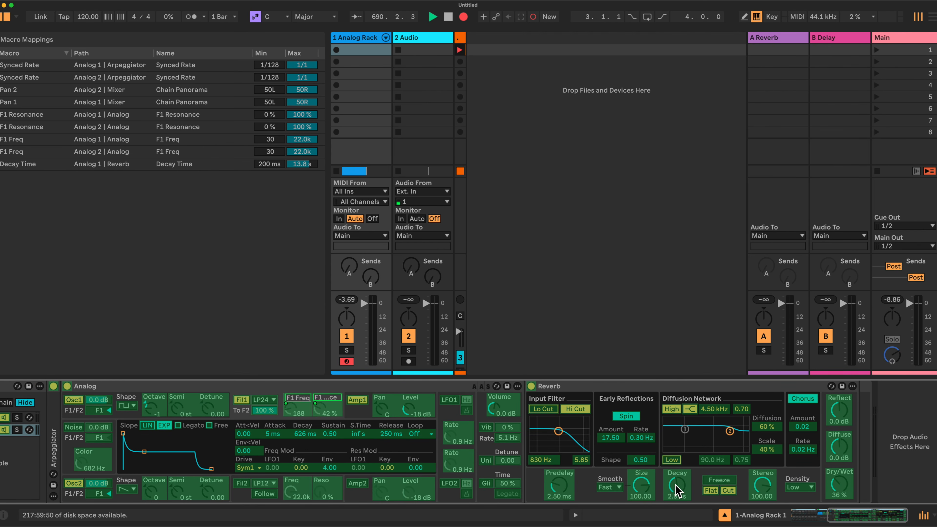
{"action": "scroll", "coordinate": [645, 465], "scroll_direction": "left", "scroll_amount": 10}
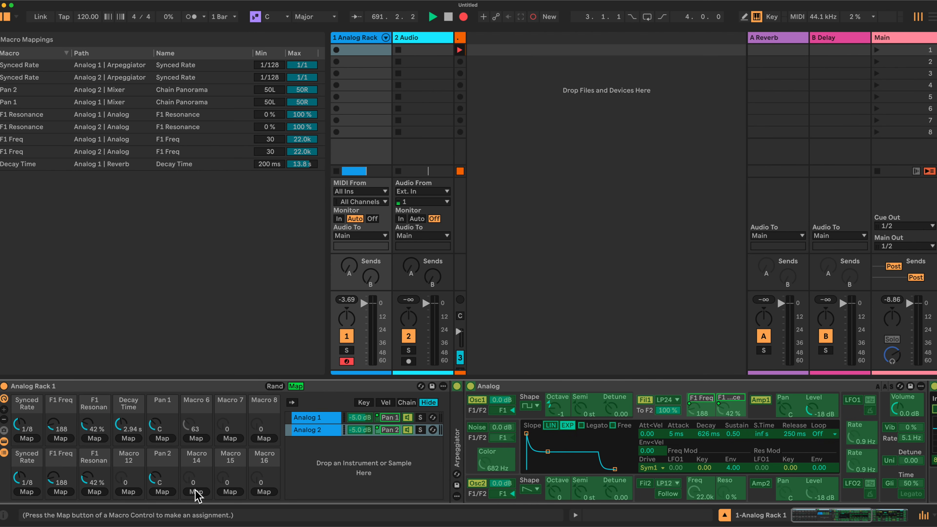
{"action": "left_click", "coordinate": [129, 491]}
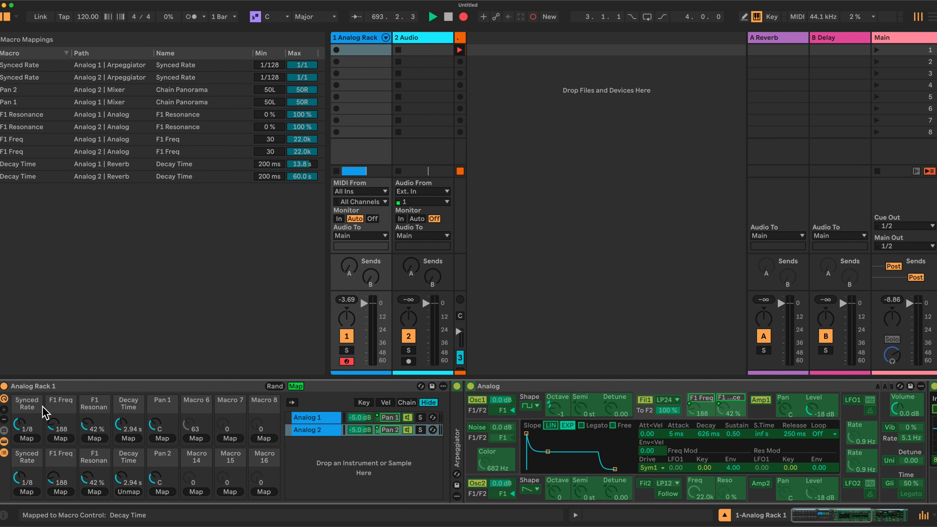
Rename the two Synced Rate macros as A1 Sync for the Analog 1 chain and A2 Sync for the Analog 2 chain.
{"action": "right_click", "coordinate": [29, 408]}
{"action": "left_click", "coordinate": [59, 297]}
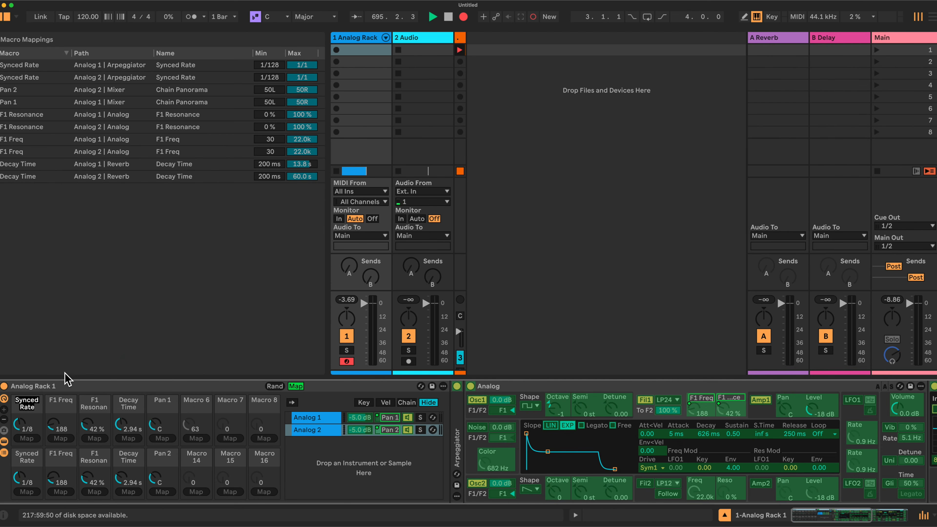
{"action": "type", "text": "A1 Sync"}
{"action": "key", "text": "Return"}
{"action": "right_click", "coordinate": [30, 459]}
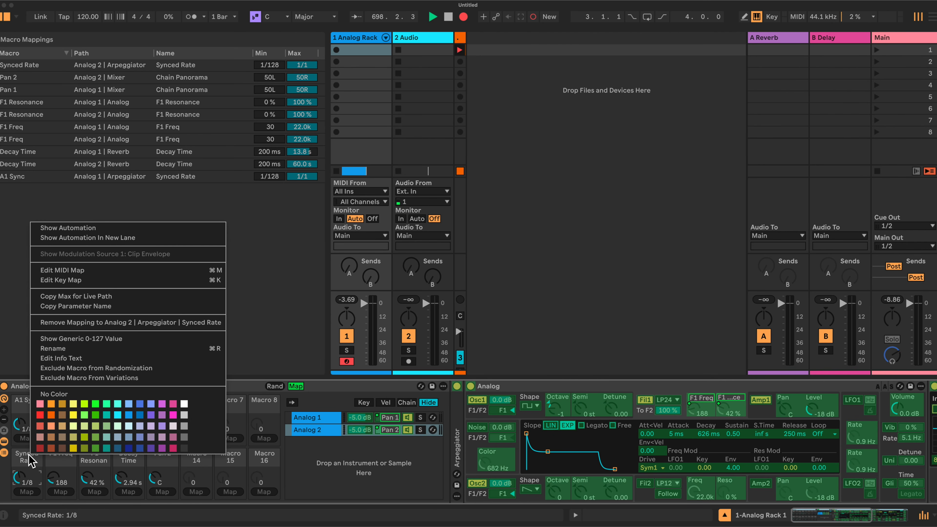
{"action": "left_click", "coordinate": [59, 348]}
{"action": "type", "text": "A2 Syn"}
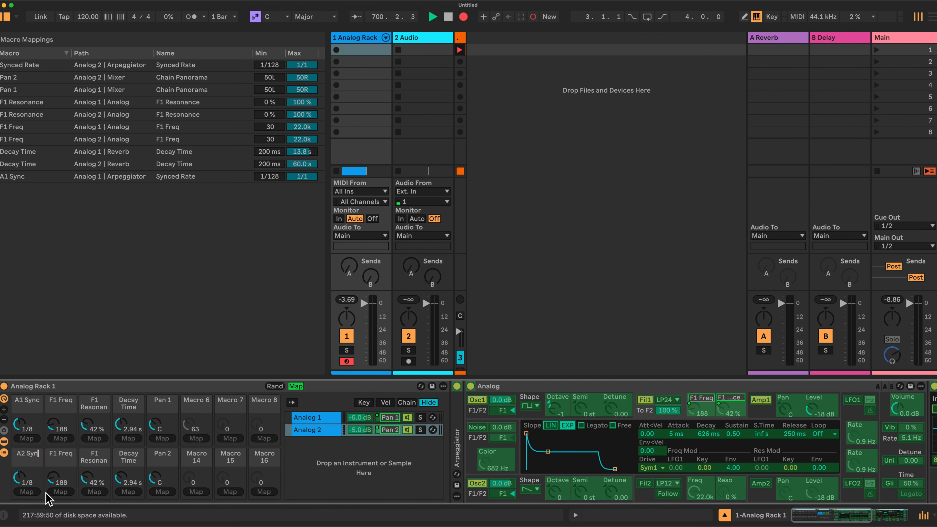
{"action": "key", "text": "Return"}
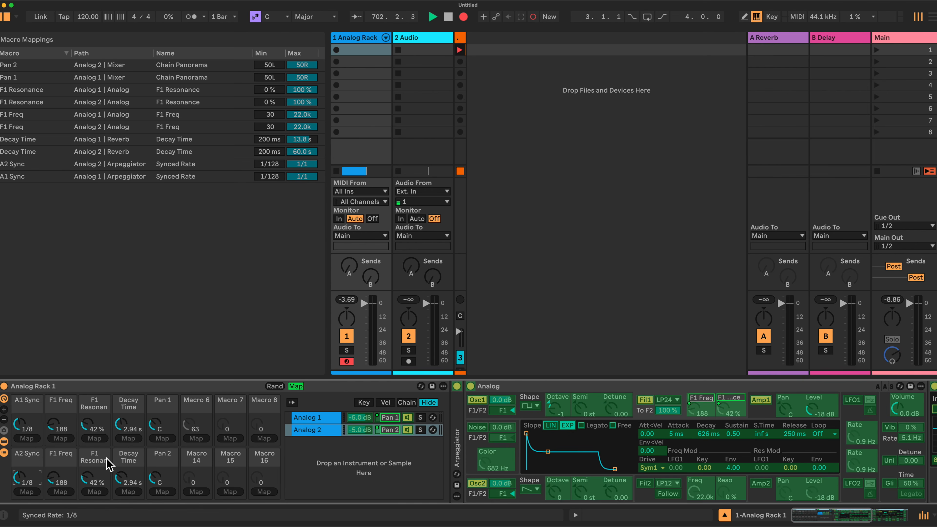
Set Analog 2's macros to 1/16 sync, F1 Freq 90, 55% resonance and 1.10 s decay, and Analog 1's to F1 Freq 625 and 46% resonance.
{"action": "left_click", "coordinate": [295, 386]}
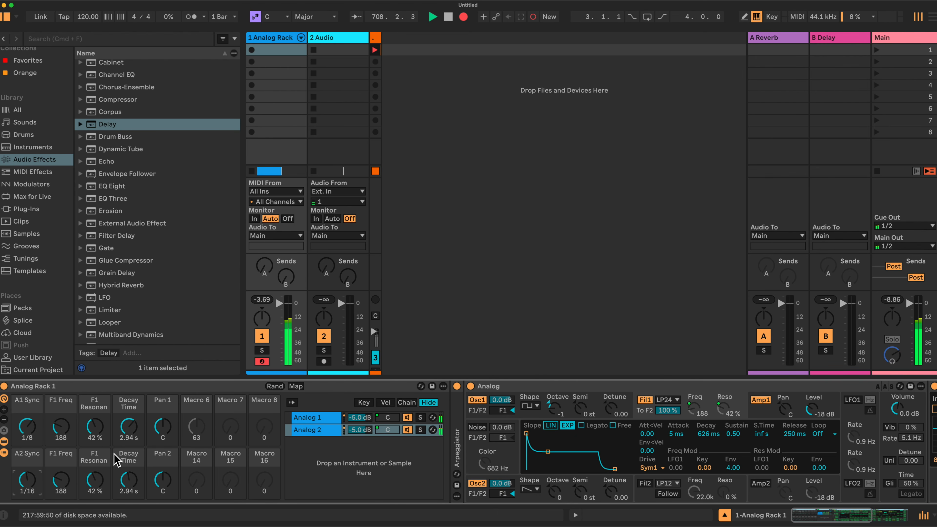
{"action": "left_click_drag", "start_coordinate": [92, 478], "coordinate": [61, 492]}
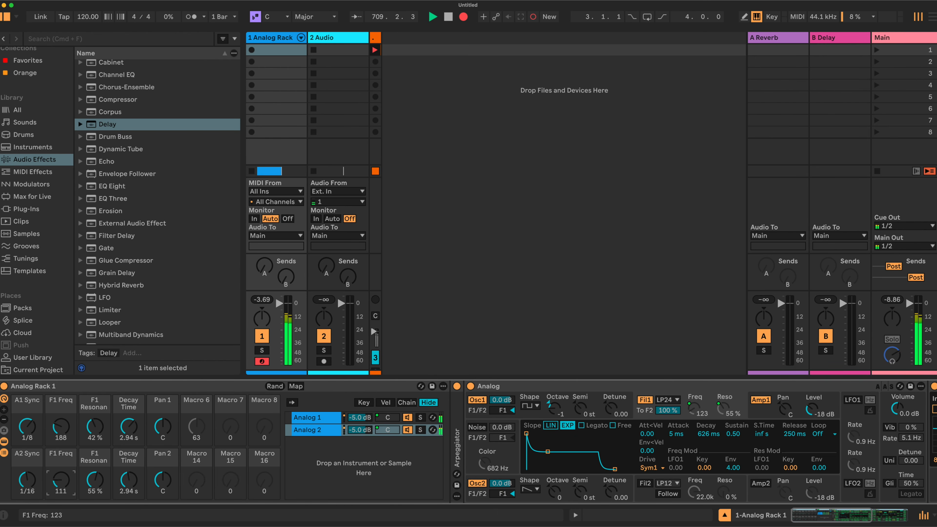
{"action": "left_click_drag", "start_coordinate": [95, 426], "coordinate": [61, 414]}
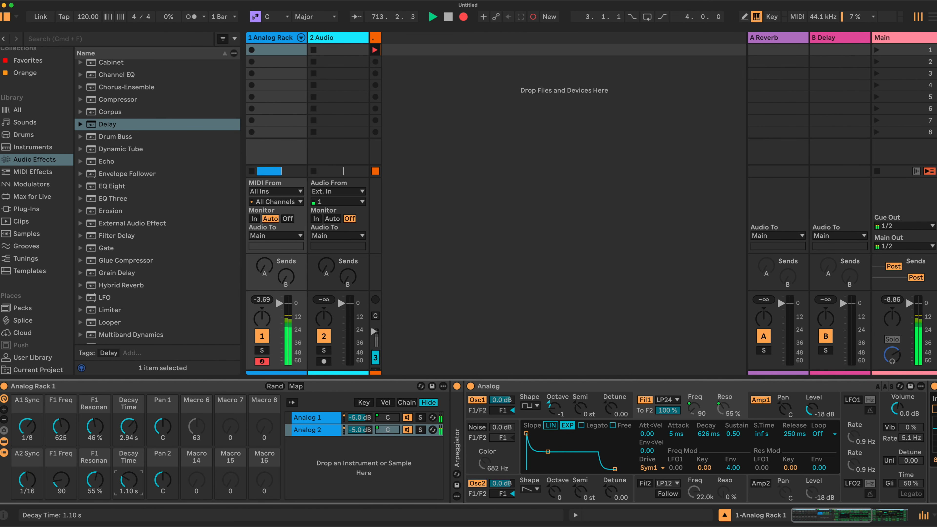
Try out the Pan 1 and Pan 2 macros while the rack plays, and reset both to center.
{"action": "left_click_drag", "start_coordinate": [162, 480], "coordinate": [162, 482]}
{"action": "left_click_drag", "start_coordinate": [162, 426], "coordinate": [163, 417]}
{"action": "double_click", "coordinate": [164, 434]}
{"action": "double_click", "coordinate": [164, 483]}
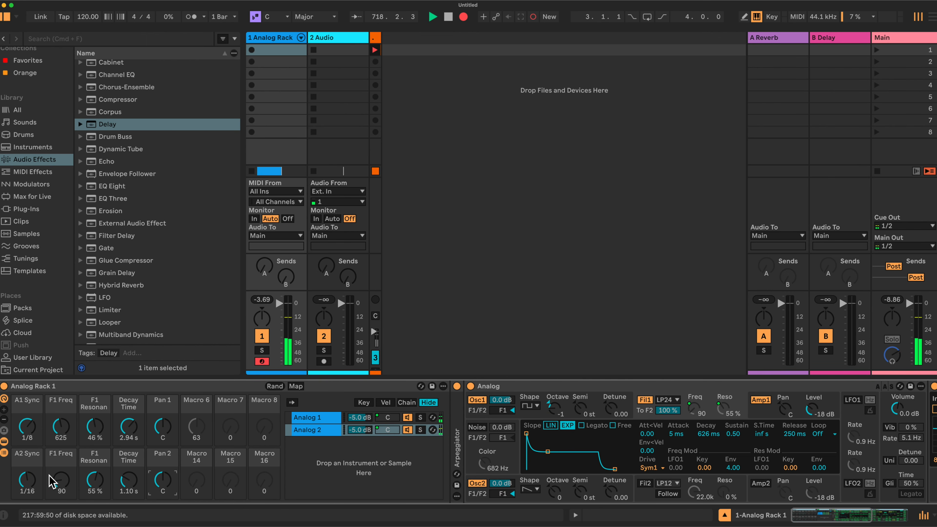
{"action": "left_click", "coordinate": [302, 430]}
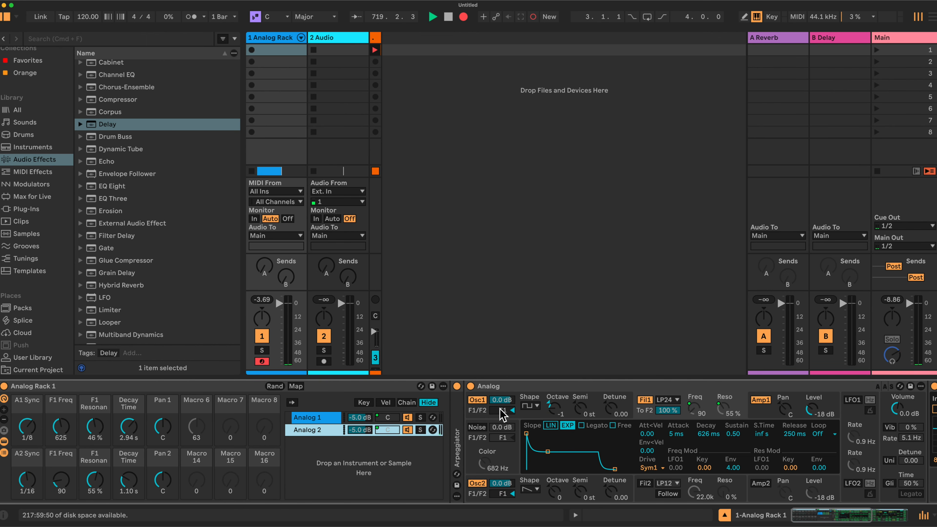
{"action": "left_click", "coordinate": [534, 414]}
{"action": "left_click", "coordinate": [531, 430]}
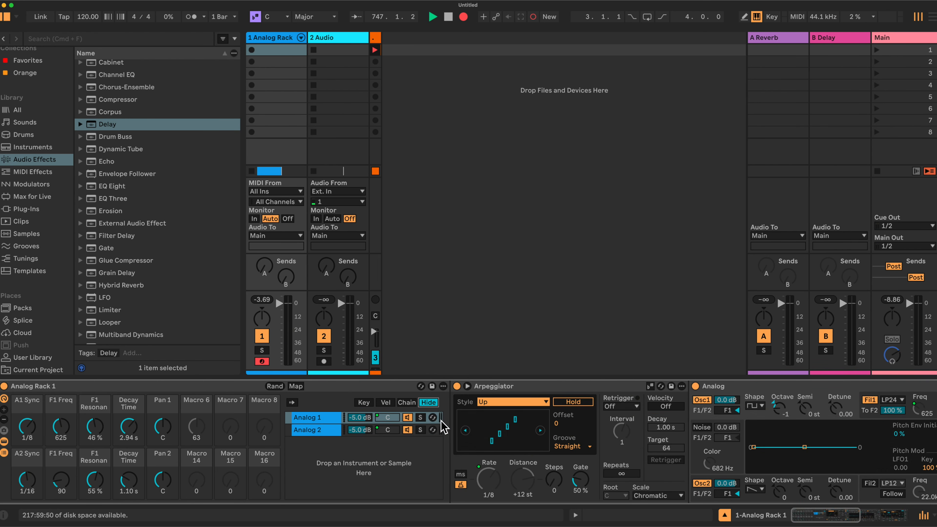
Split the rack's key zones so Analog 1 covers C3 and up and Analog 2 covers C-2 to B2, and play notes on both sides.
{"action": "left_click", "coordinate": [363, 402]}
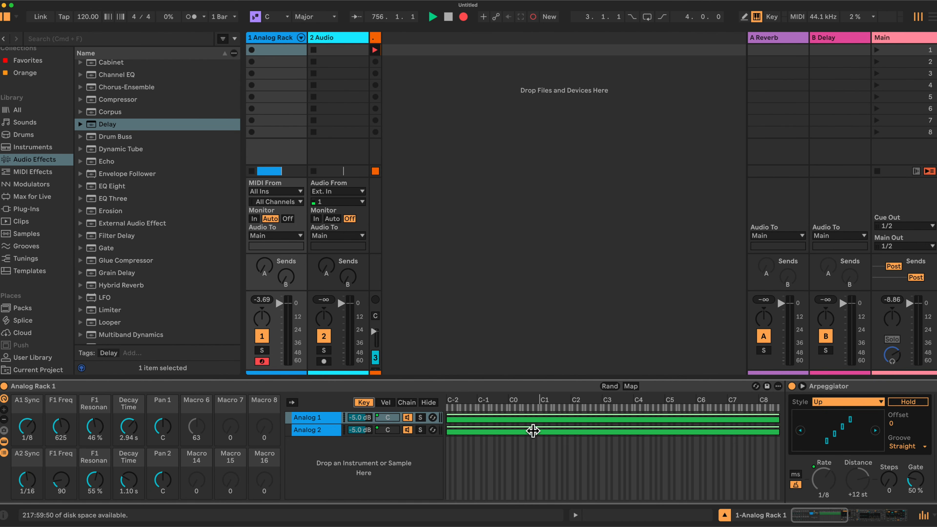
{"action": "left_click_drag", "start_coordinate": [447, 419], "coordinate": [603, 424]}
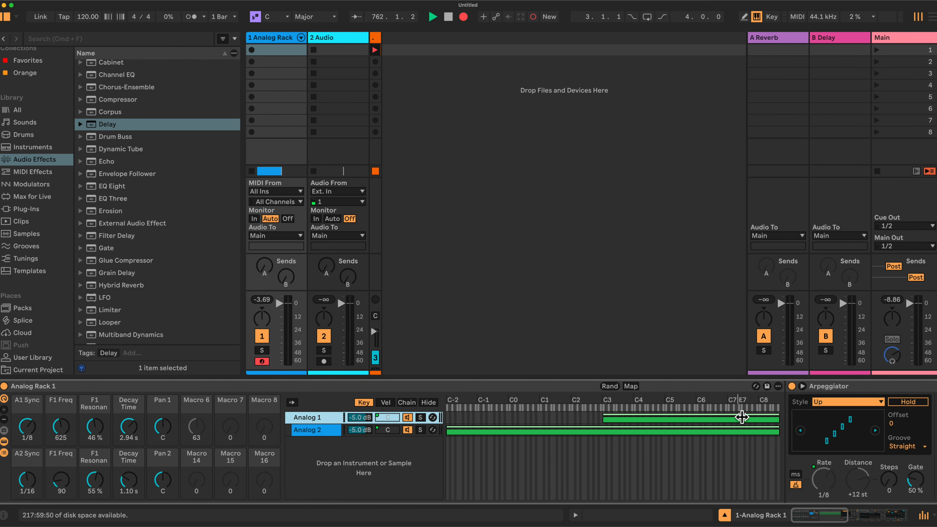
{"action": "left_click_drag", "start_coordinate": [777, 430], "coordinate": [602, 431]}
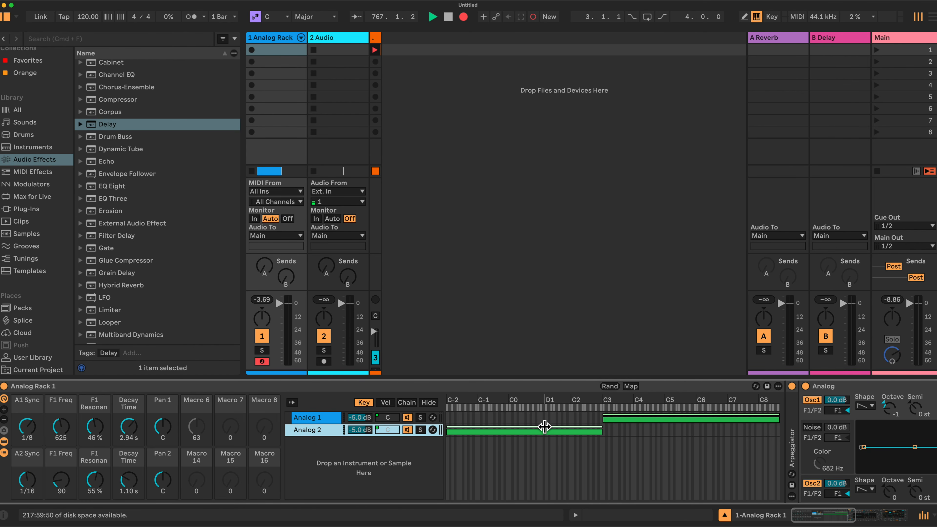
{"action": "key", "text": "z"}
{"action": "key", "text": "l"}
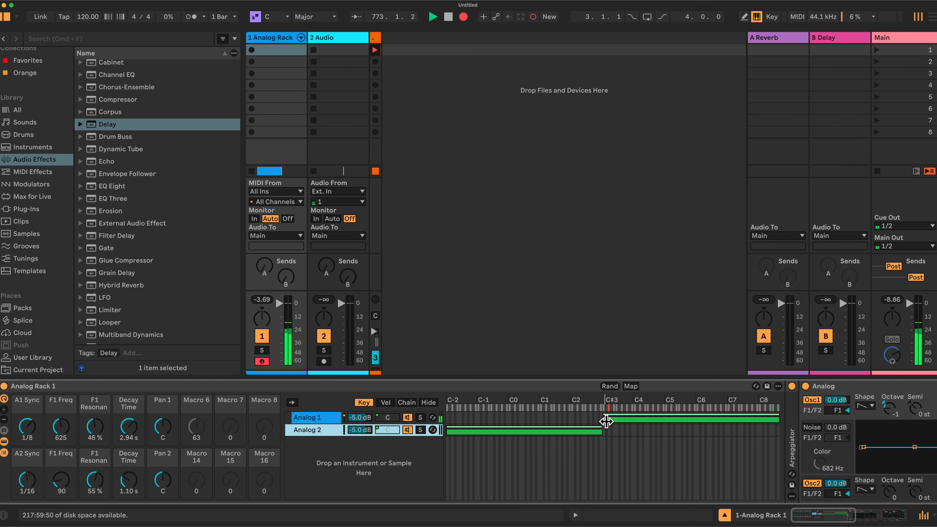
{"action": "key", "text": "a"}
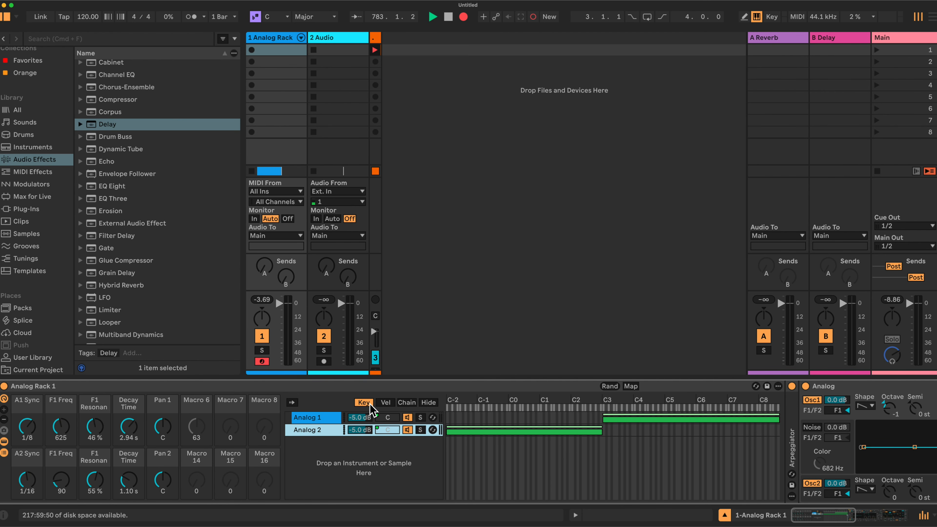
Restore the key zones of Analog 2 and Analog 1 to the full keyboard range.
{"action": "left_click", "coordinate": [593, 429]}
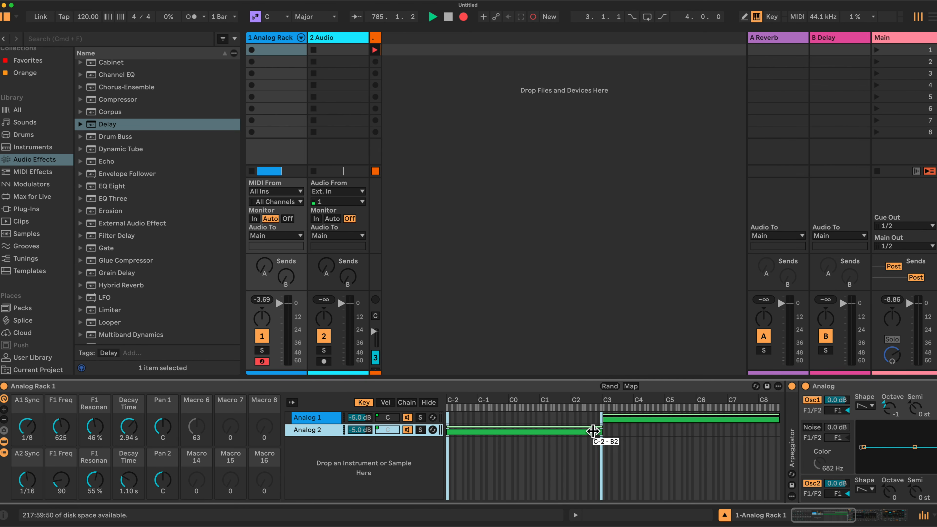
{"action": "left_click_drag", "start_coordinate": [601, 430], "coordinate": [779, 430]}
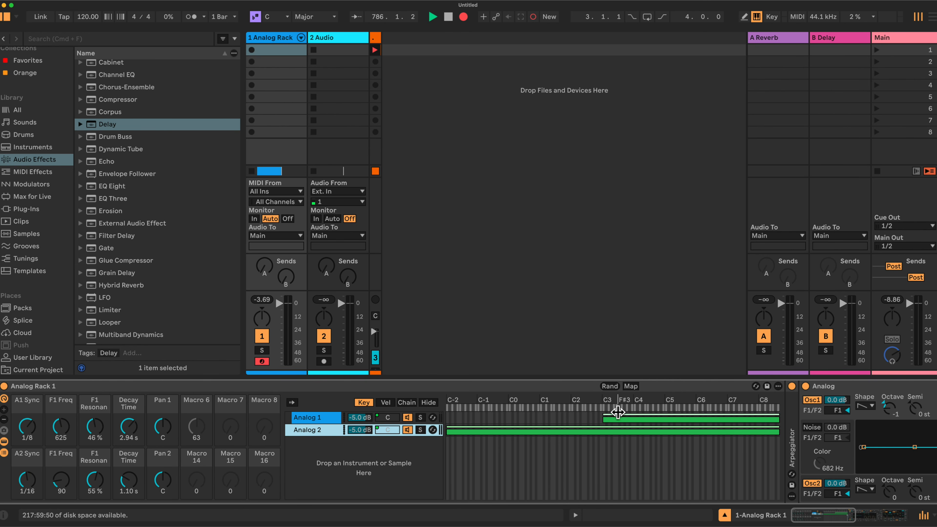
{"action": "left_click_drag", "start_coordinate": [602, 417], "coordinate": [561, 417]}
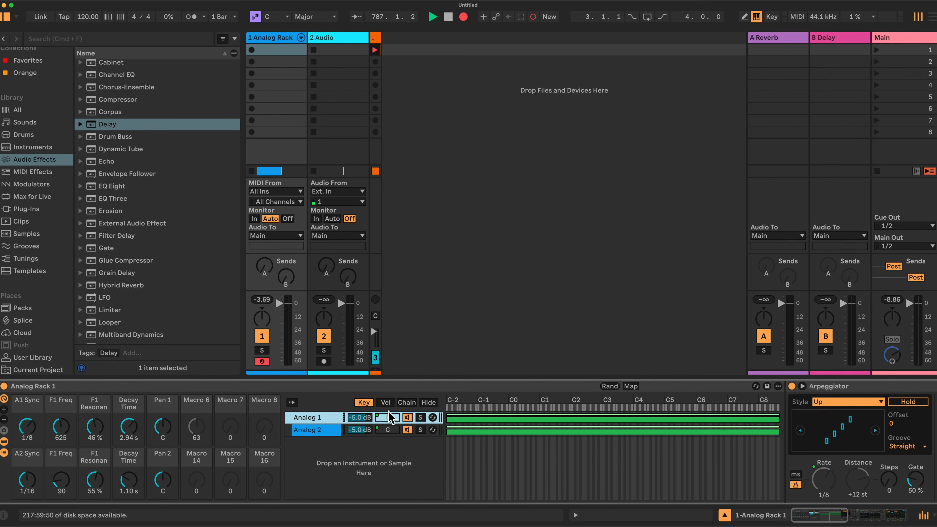
Try a velocity split at about 56 with Analog 2 below and Analog 1 above, and restore both zones to the full range.
{"action": "left_click", "coordinate": [384, 402]}
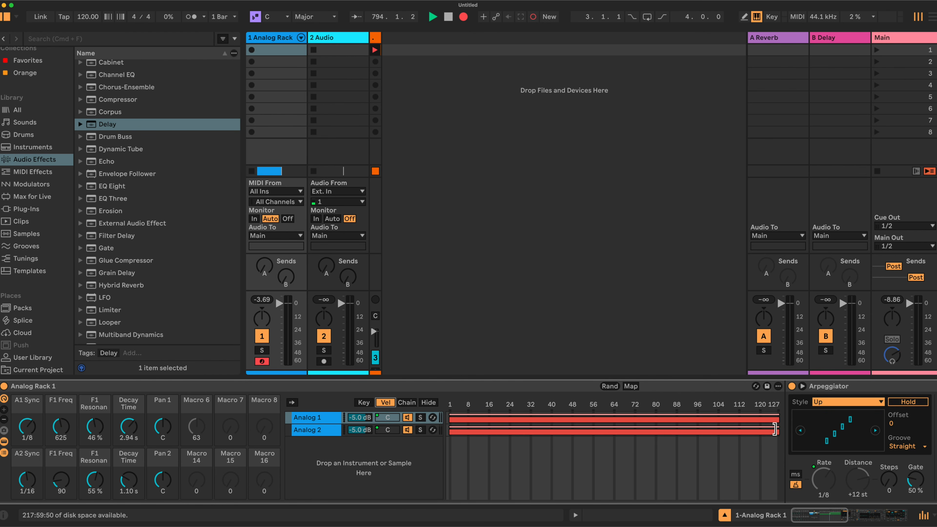
{"action": "left_click_drag", "start_coordinate": [776, 429], "coordinate": [585, 430]}
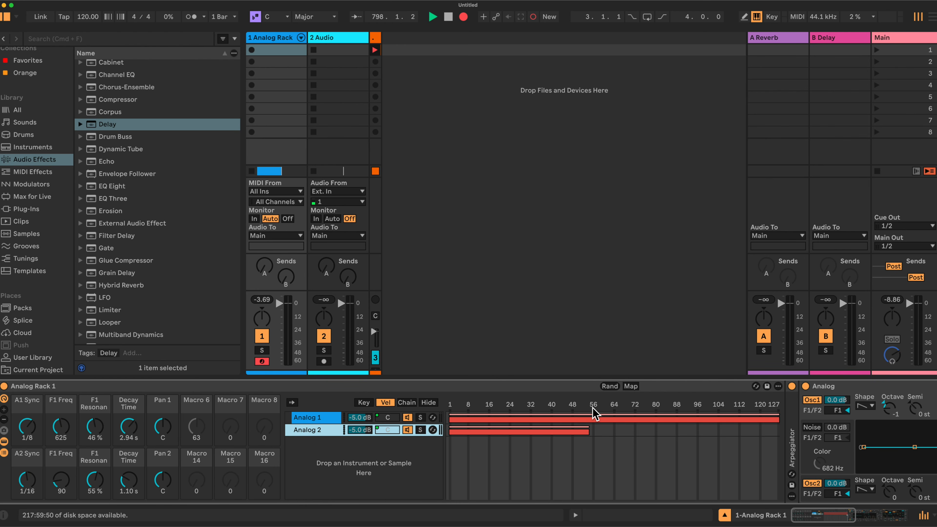
{"action": "left_click_drag", "start_coordinate": [586, 429], "coordinate": [592, 430]}
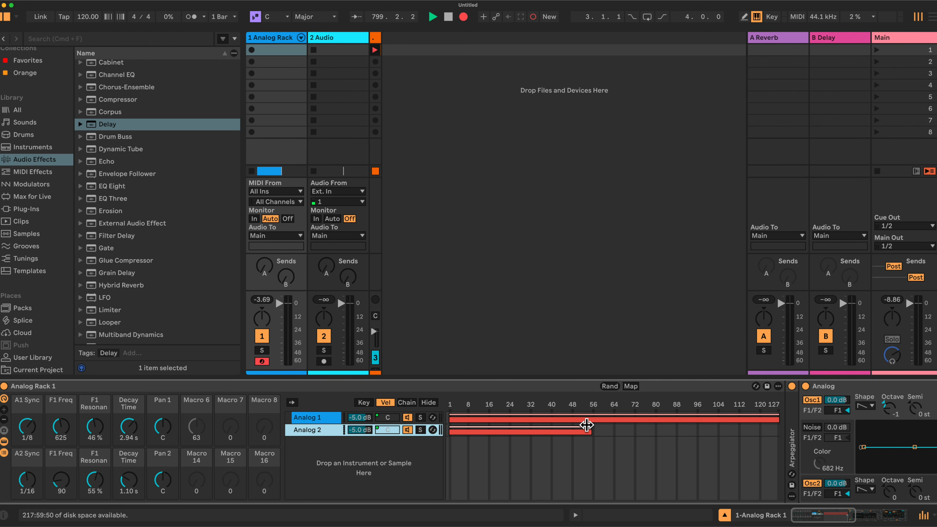
{"action": "left_click", "coordinate": [453, 417]}
{"action": "left_click_drag", "start_coordinate": [450, 417], "coordinate": [593, 416]}
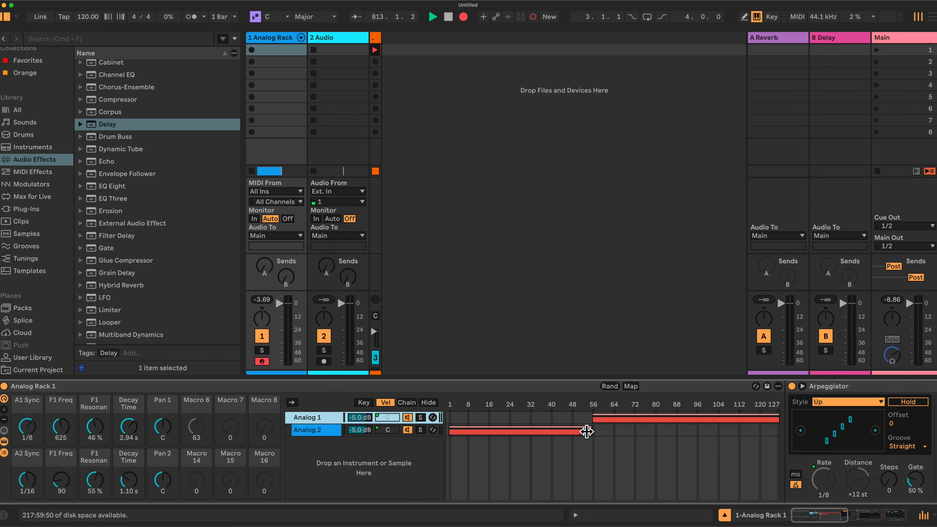
{"action": "left_click_drag", "start_coordinate": [590, 430], "coordinate": [781, 430]}
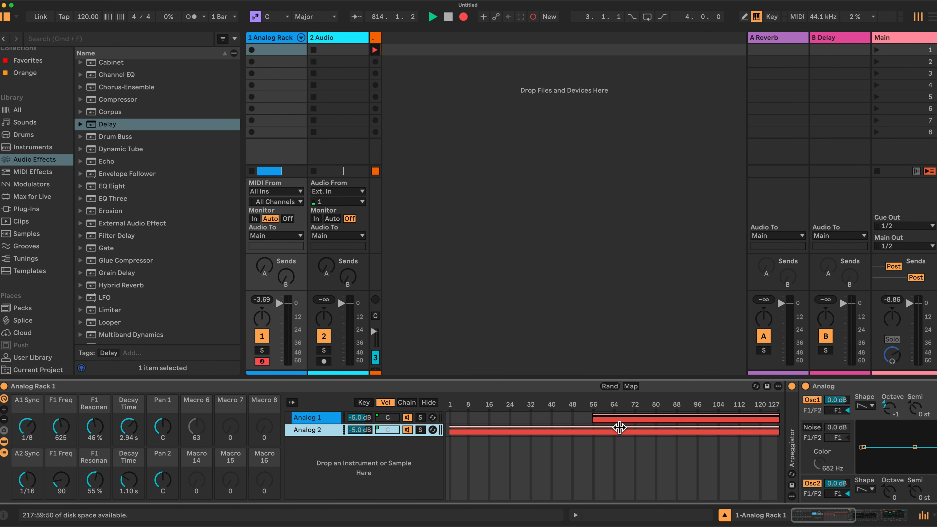
{"action": "left_click_drag", "start_coordinate": [592, 418], "coordinate": [449, 419]}
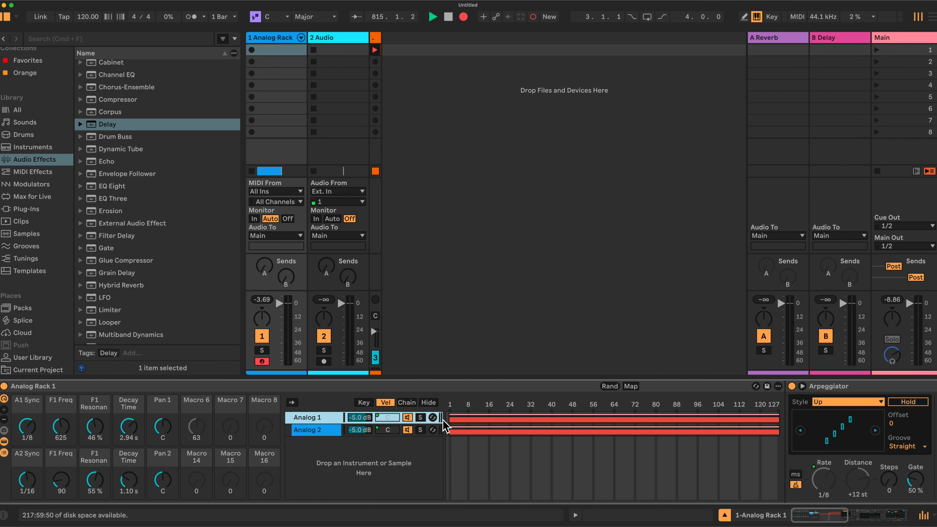
Set the chain select zones so Analog 1 spans 0 to about 64 and Analog 2 spans about 65 to 127.
{"action": "left_click", "coordinate": [408, 403]}
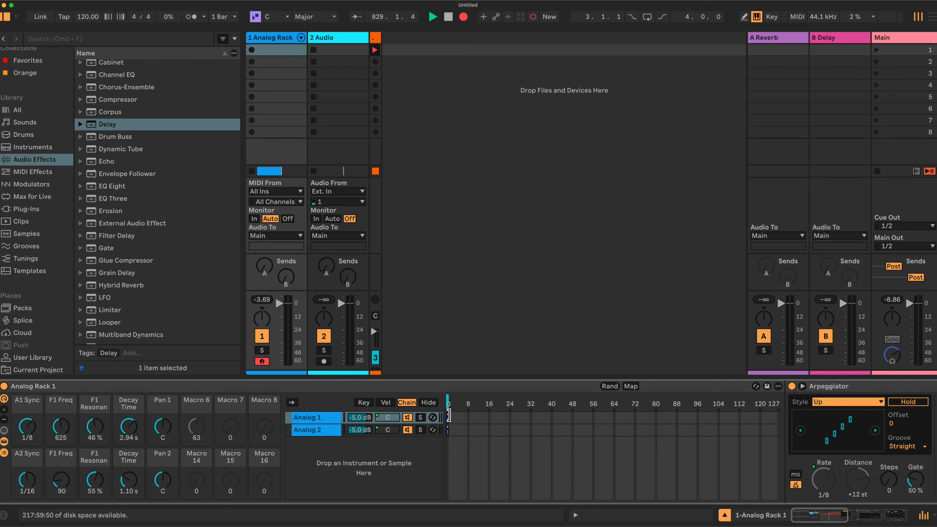
{"action": "left_click_drag", "start_coordinate": [448, 416], "coordinate": [612, 416]}
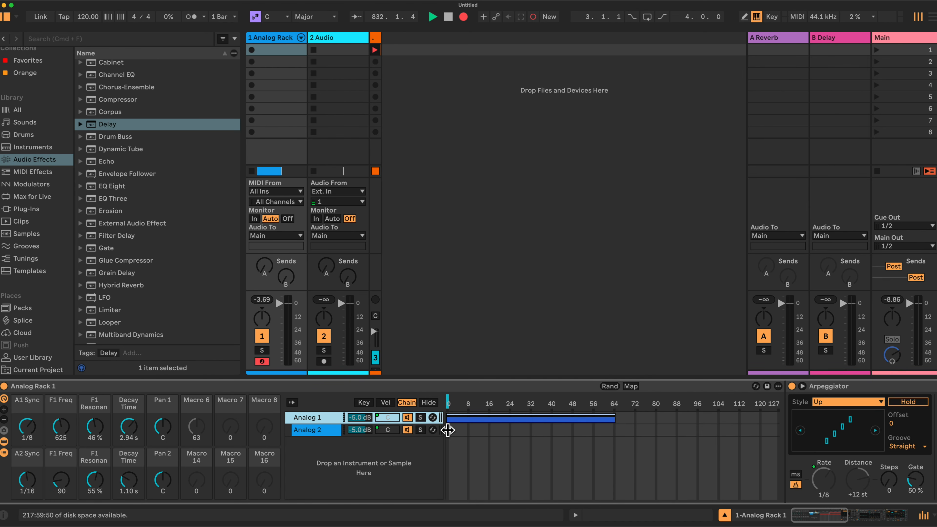
{"action": "left_click_drag", "start_coordinate": [447, 429], "coordinate": [778, 427]}
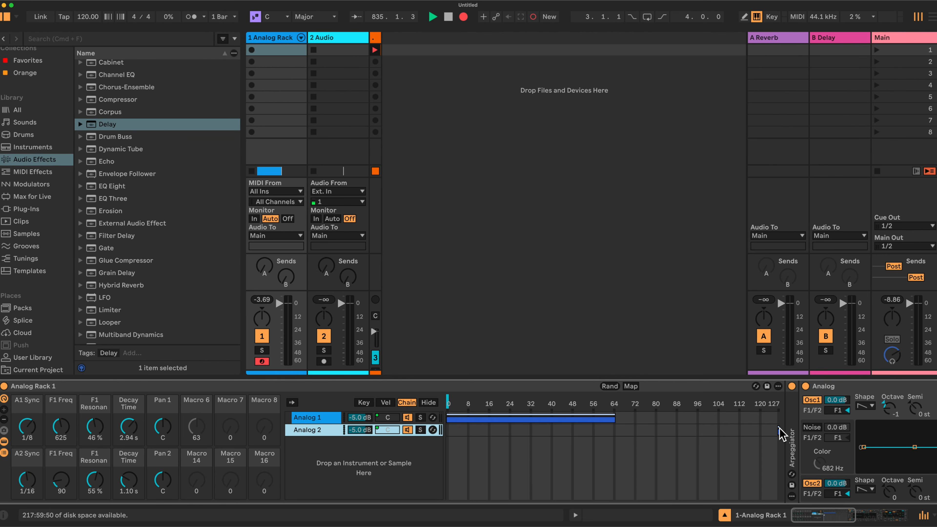
{"action": "left_click_drag", "start_coordinate": [776, 429], "coordinate": [617, 431]}
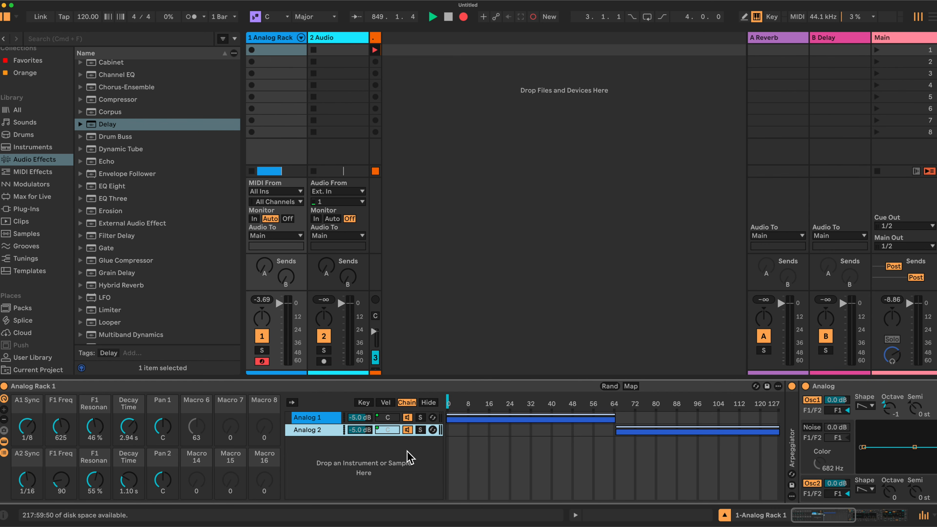
Audition the chain split by moving the chain selector from Analog 1's zone to about 88 in Analog 2's zone.
{"action": "left_click", "coordinate": [431, 387]}
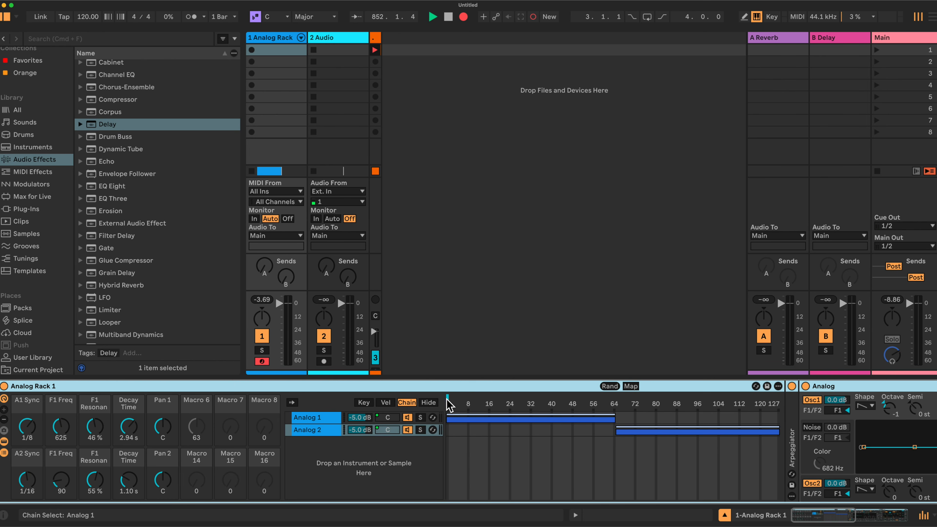
{"action": "left_click_drag", "start_coordinate": [447, 400], "coordinate": [453, 400]}
{"action": "left_click_drag", "start_coordinate": [614, 403], "coordinate": [677, 402]}
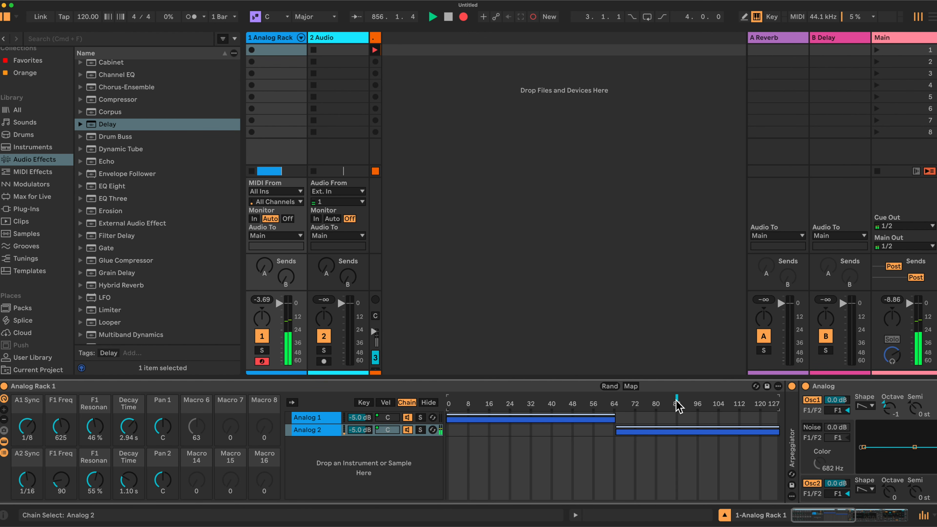
Extend Analog 2's chain zone down to about 36 and crossfade it with Analog 1 across the overlap up to about 64.
{"action": "left_click", "coordinate": [616, 430]}
{"action": "left_click_drag", "start_coordinate": [616, 430], "coordinate": [544, 431]}
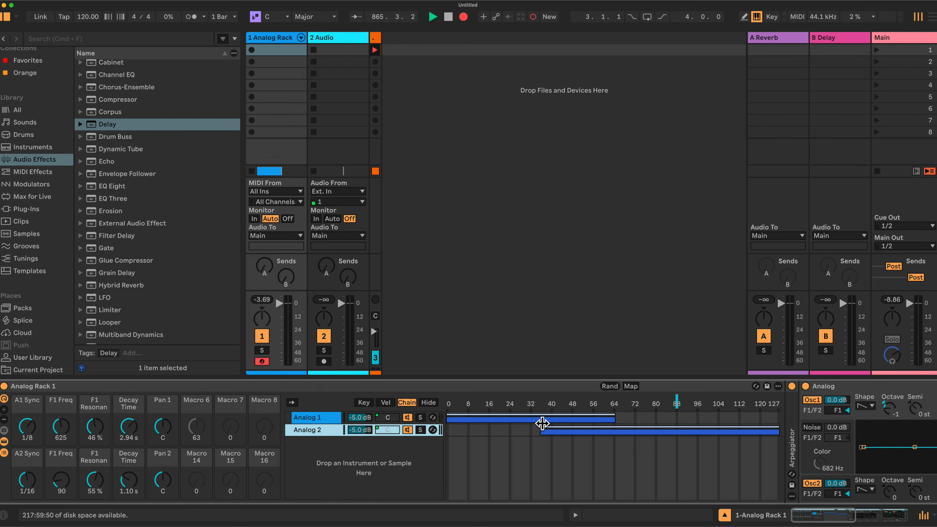
{"action": "left_click_drag", "start_coordinate": [542, 425], "coordinate": [617, 427]}
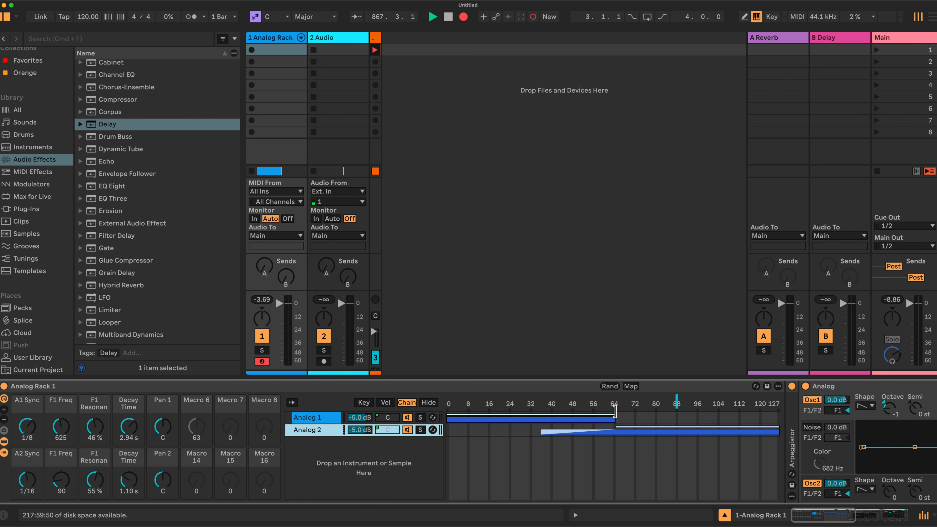
{"action": "left_click_drag", "start_coordinate": [613, 413], "coordinate": [541, 414]}
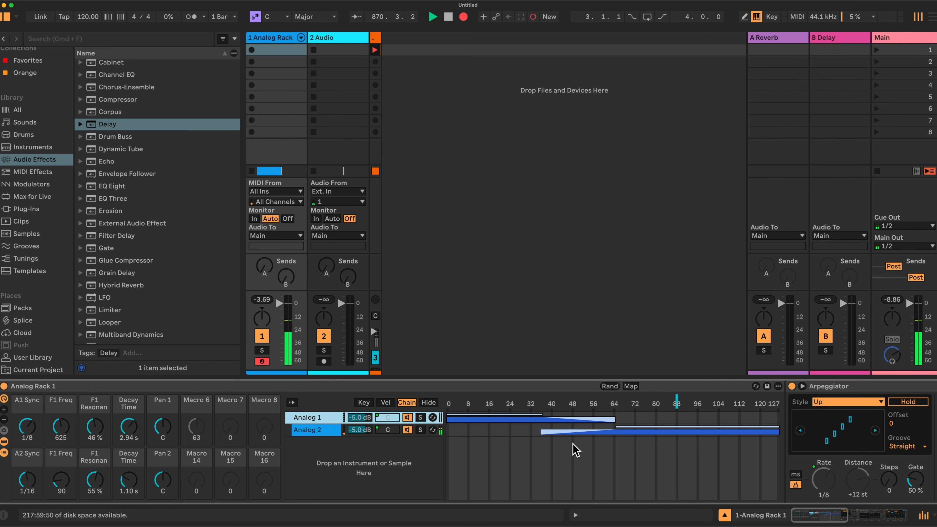
{"action": "key", "text": "z"}
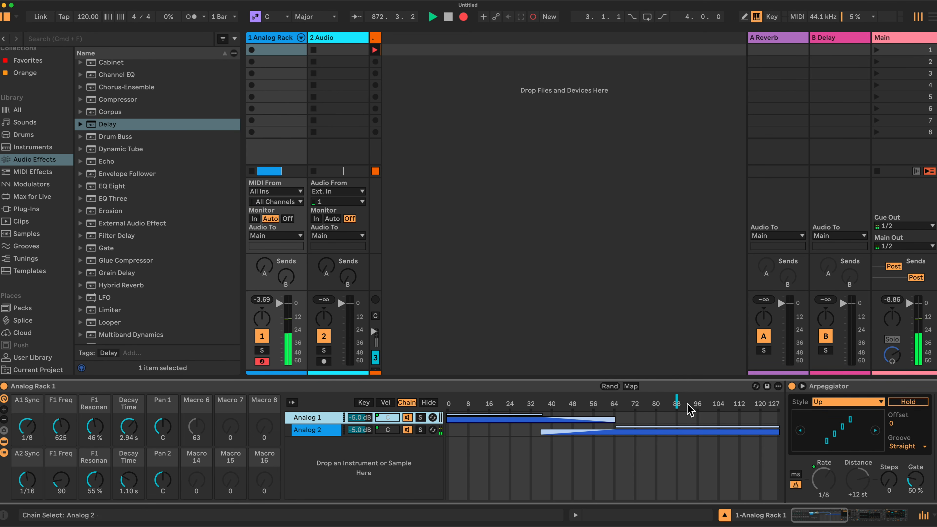
Audition the crossfade with the chain selector in the overlap, in Analog 2's zone at about 77, and in Analog 1's zone at 19.
{"action": "mouse_move", "coordinate": [676, 404]}
{"action": "left_mouse_down"}
{"action": "mouse_move", "coordinate": [557, 404]}
{"action": "mouse_move", "coordinate": [580, 403]}
{"action": "left_mouse_up"}
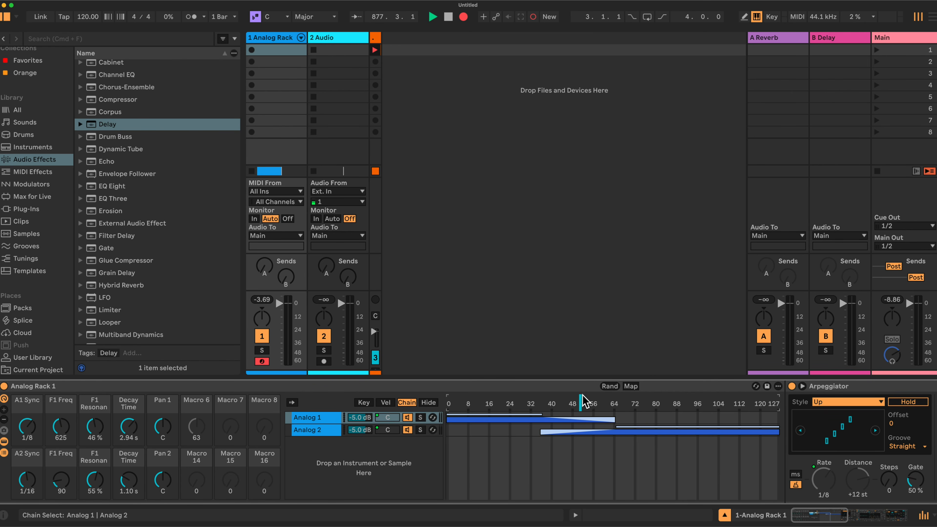
{"action": "mouse_move", "coordinate": [581, 403]}
{"action": "left_mouse_down"}
{"action": "mouse_move", "coordinate": [554, 403]}
{"action": "mouse_move", "coordinate": [637, 403]}
{"action": "mouse_move", "coordinate": [527, 403]}
{"action": "mouse_move", "coordinate": [679, 403]}
{"action": "mouse_move", "coordinate": [647, 403]}
{"action": "left_mouse_up"}
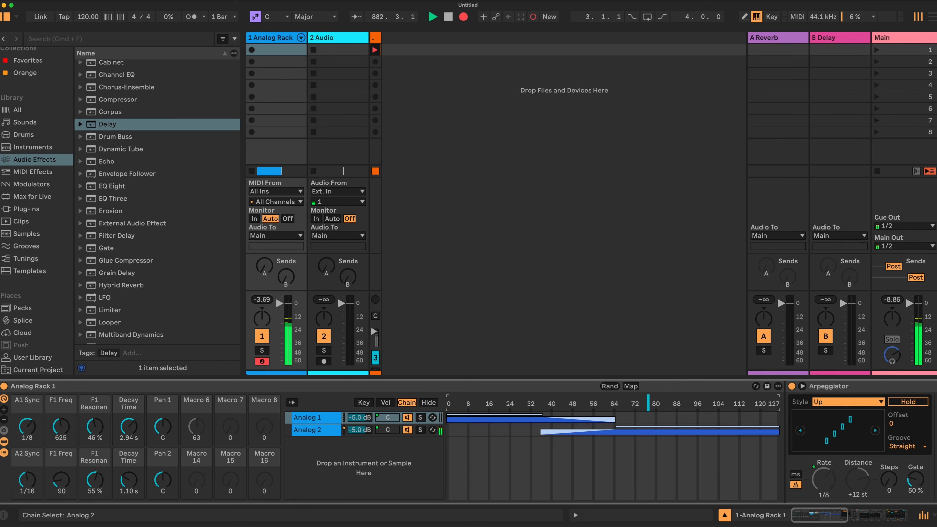
{"action": "left_click_drag", "start_coordinate": [648, 403], "coordinate": [497, 403]}
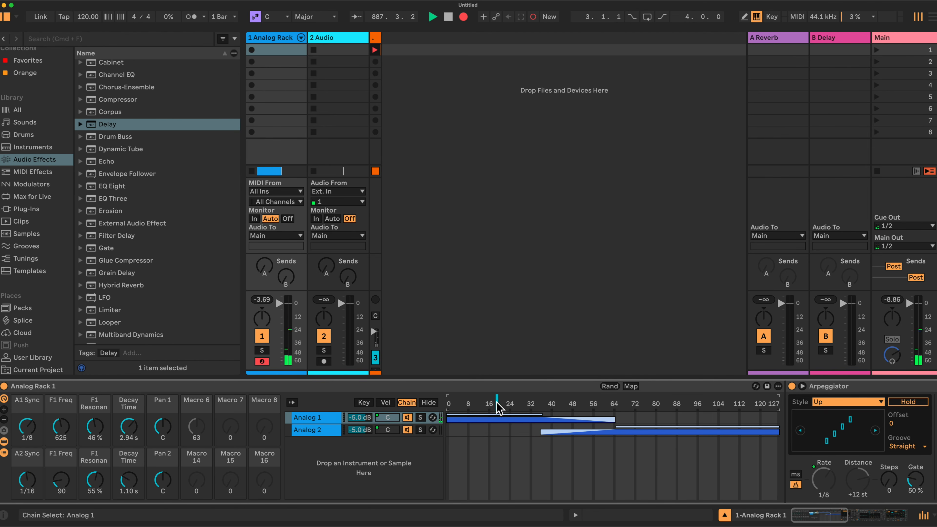
Map the rack's Chain Selector to Macro 8.
{"action": "left_click", "coordinate": [631, 386]}
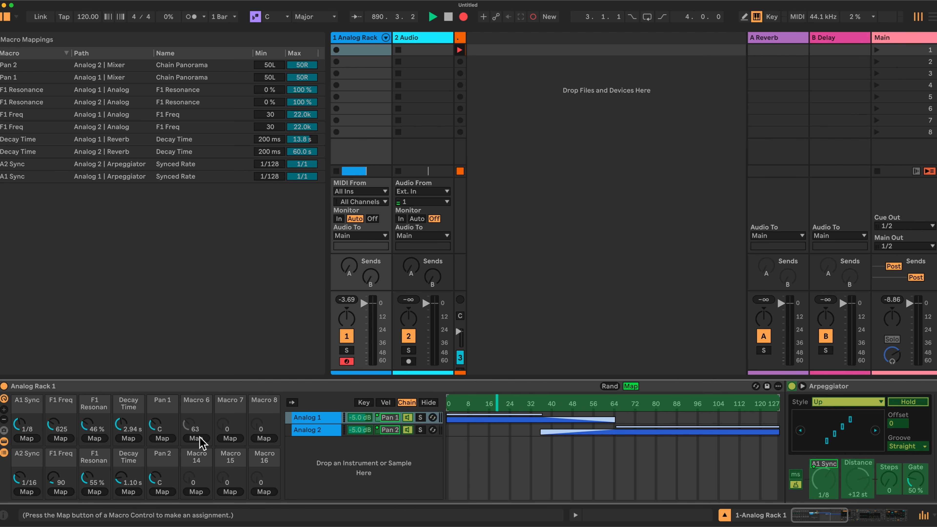
{"action": "left_click", "coordinate": [263, 439]}
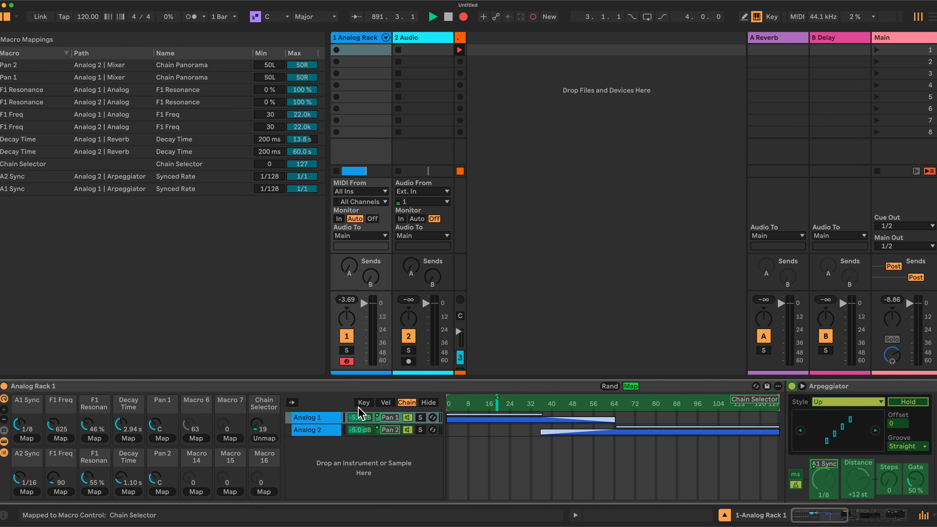
{"action": "left_click", "coordinate": [630, 386]}
Try the Chain Selector macro at 52 and 13 while the rack plays, and leave it at 55.
{"action": "left_click_drag", "start_coordinate": [263, 426], "coordinate": [264, 413]}
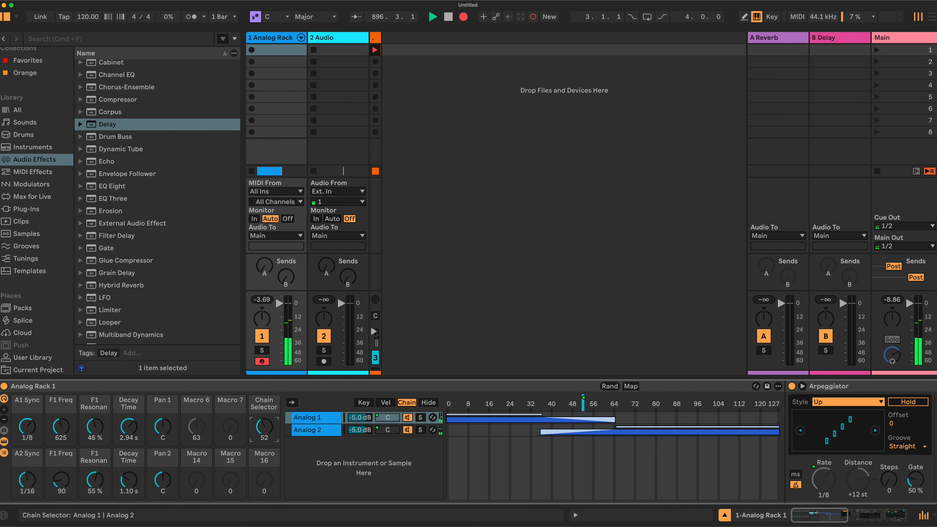
{"action": "mouse_move", "coordinate": [264, 427]}
{"action": "left_mouse_down"}
{"action": "mouse_move", "coordinate": [264, 410]}
{"action": "mouse_move", "coordinate": [264, 463]}
{"action": "left_mouse_up"}
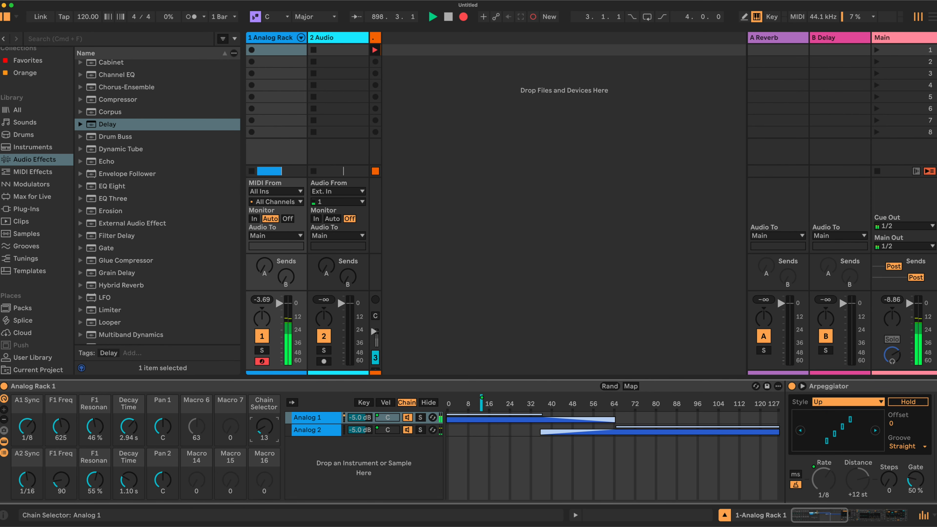
{"action": "left_click_drag", "start_coordinate": [264, 427], "coordinate": [264, 413]}
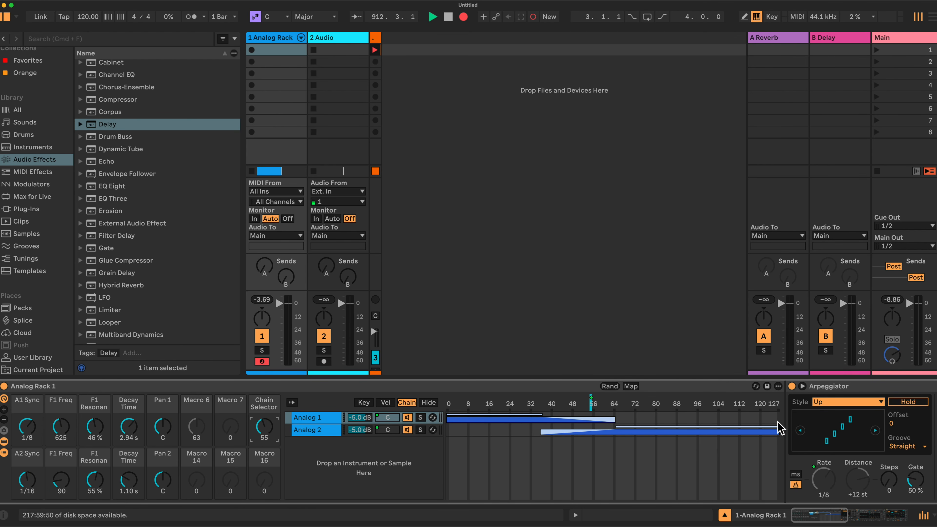
{"action": "mouse_move", "coordinate": [777, 426]}
{"action": "left_mouse_down"}
{"action": "mouse_move", "coordinate": [669, 426]}
{"action": "mouse_move", "coordinate": [778, 426]}
{"action": "left_mouse_up"}
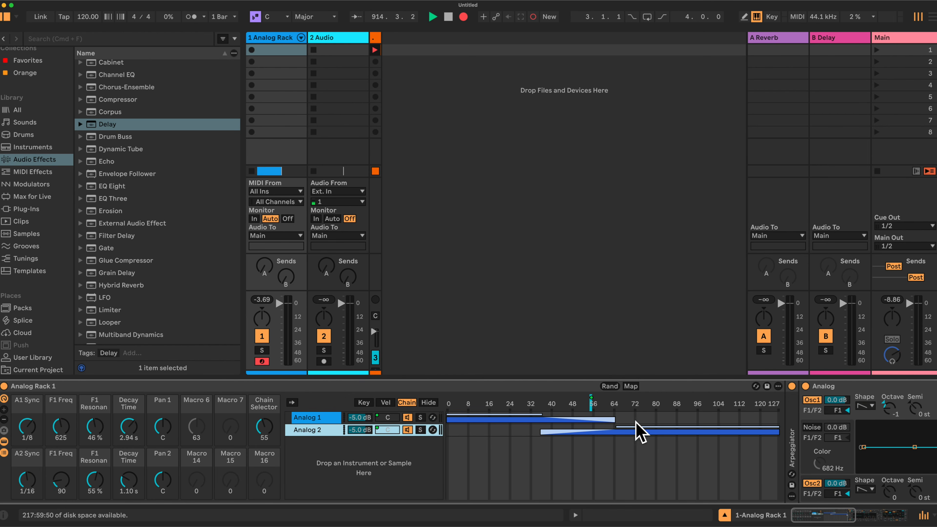
Extend the chain zones of Analog 1 and Analog 2 to the full 0–127 range and turn the Chain Selector macro to 30.
{"action": "left_click_drag", "start_coordinate": [619, 429], "coordinate": [770, 412]}
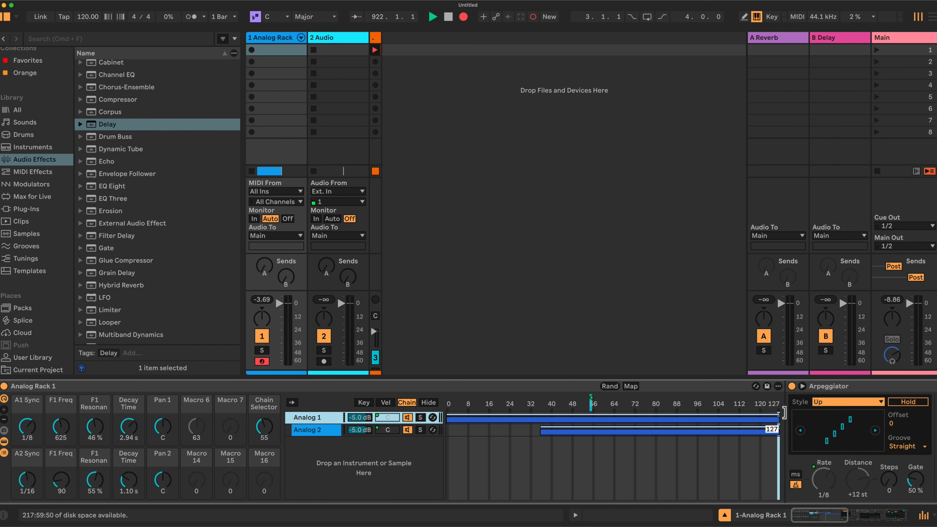
{"action": "left_click_drag", "start_coordinate": [542, 430], "coordinate": [447, 435]}
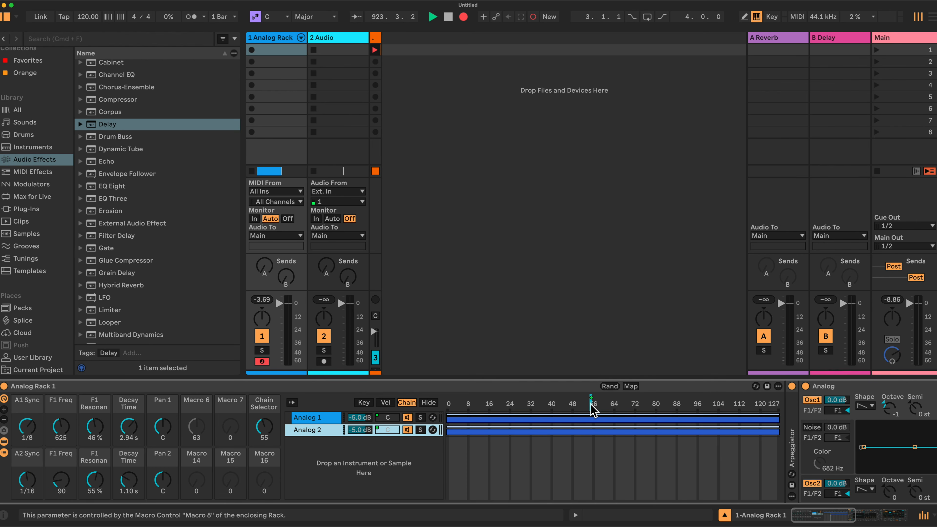
{"action": "mouse_move", "coordinate": [264, 428]}
{"action": "left_mouse_down"}
{"action": "mouse_move", "coordinate": [264, 442]}
{"action": "mouse_move", "coordinate": [264, 412]}
{"action": "mouse_move", "coordinate": [264, 443]}
{"action": "left_mouse_up"}
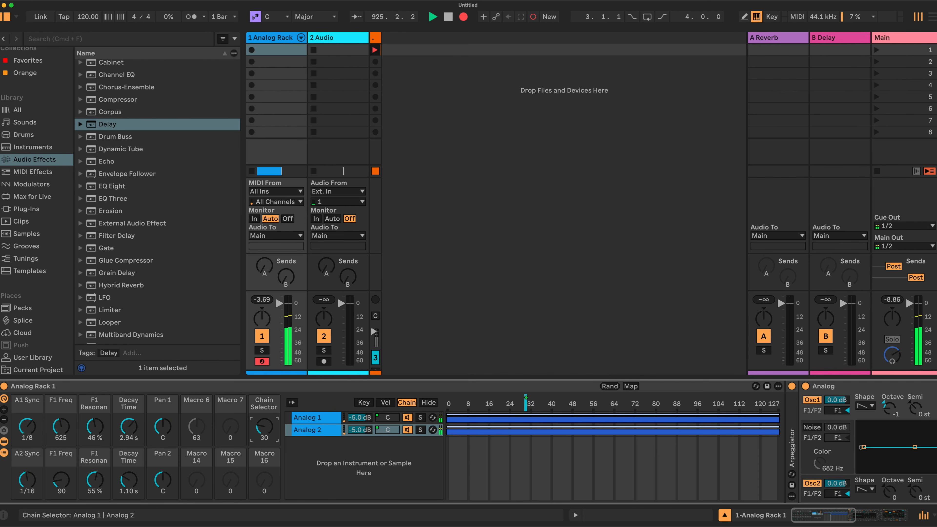
Check the rack's key zones, and raise the start of Analog 1's velocity zone to about 40 with a fade at its low end.
{"action": "left_click", "coordinate": [364, 402]}
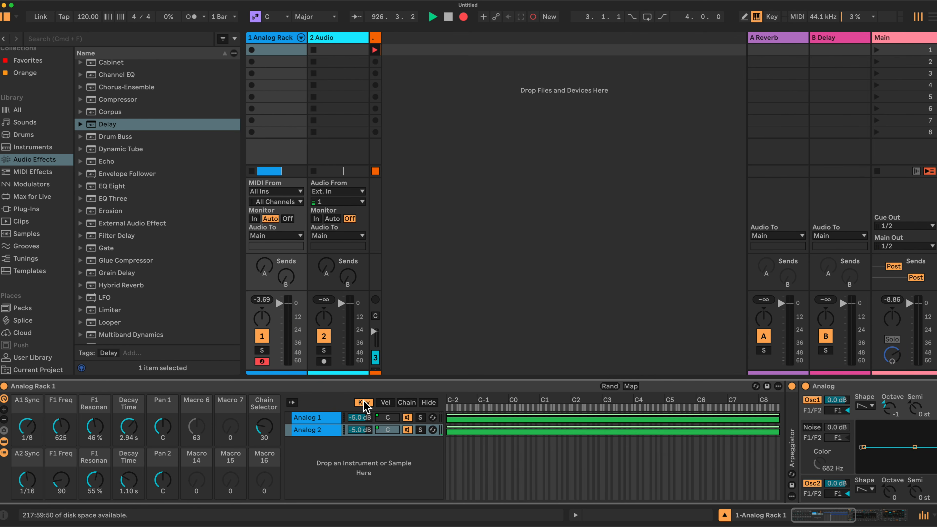
{"action": "left_click", "coordinate": [449, 416]}
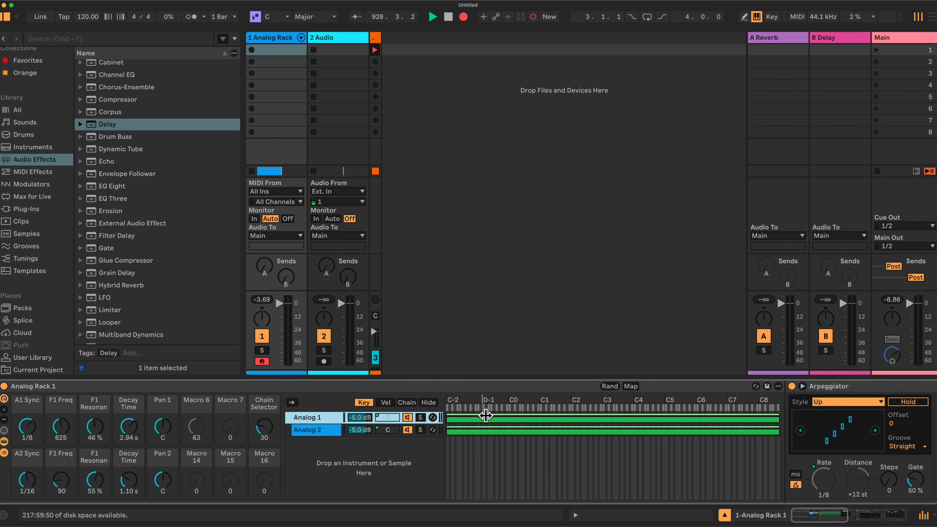
{"action": "left_click", "coordinate": [385, 402]}
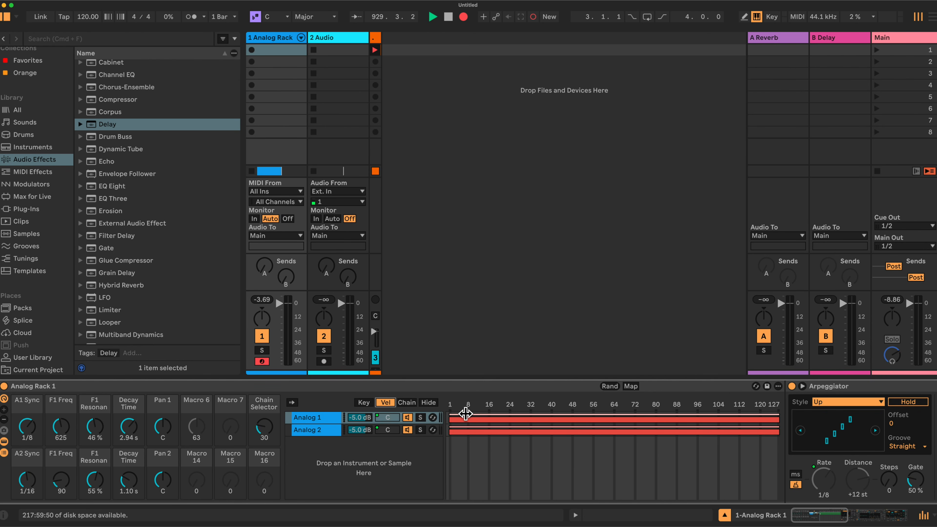
{"action": "left_click_drag", "start_coordinate": [448, 416], "coordinate": [550, 415]}
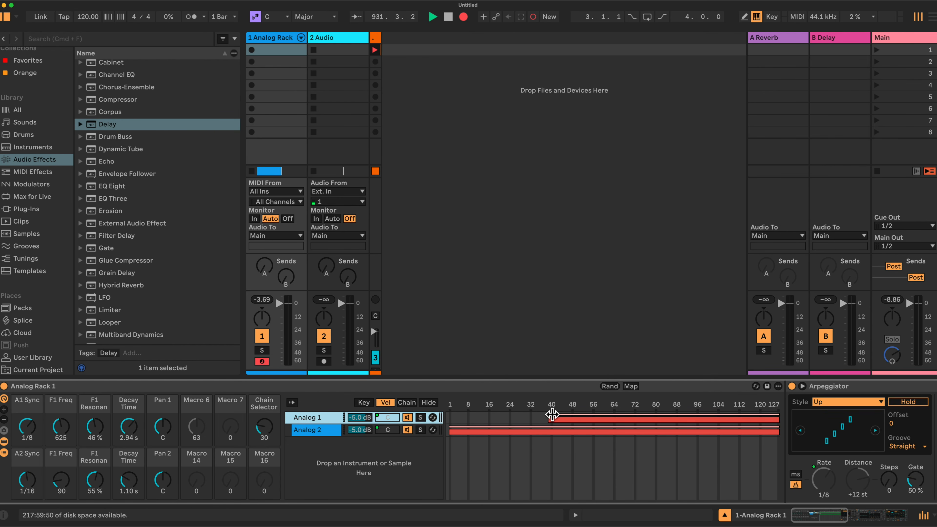
{"action": "left_click_drag", "start_coordinate": [549, 412], "coordinate": [682, 412]}
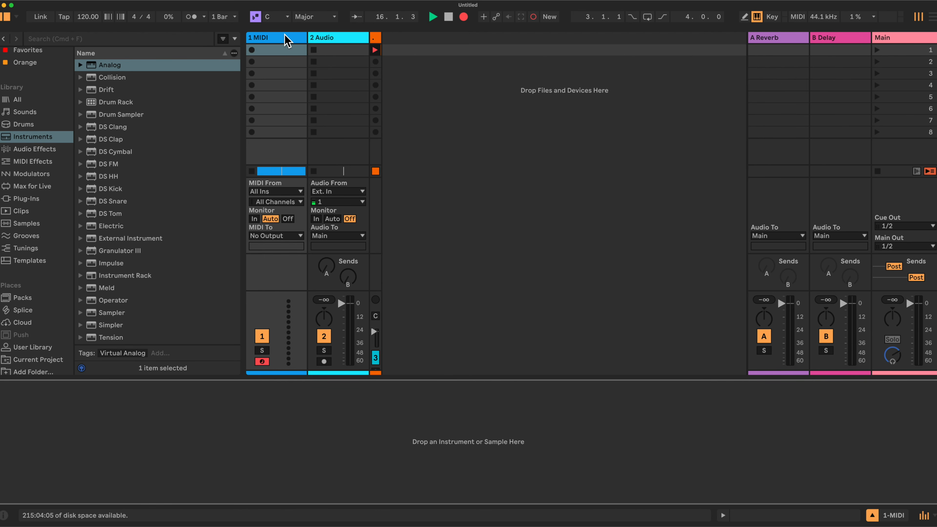
Load an empty Drum Rack onto the first MIDI track.
{"action": "left_click", "coordinate": [112, 104]}
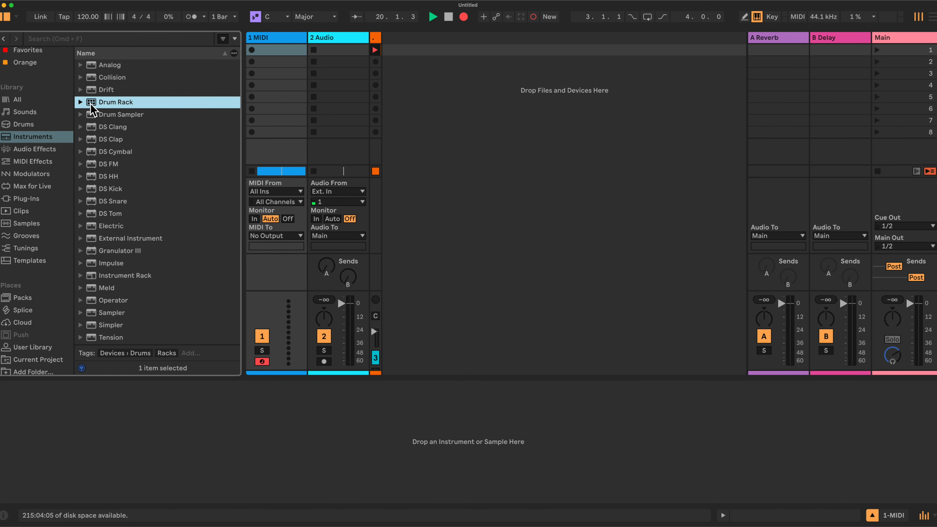
{"action": "left_click_drag", "start_coordinate": [82, 107], "coordinate": [153, 411]}
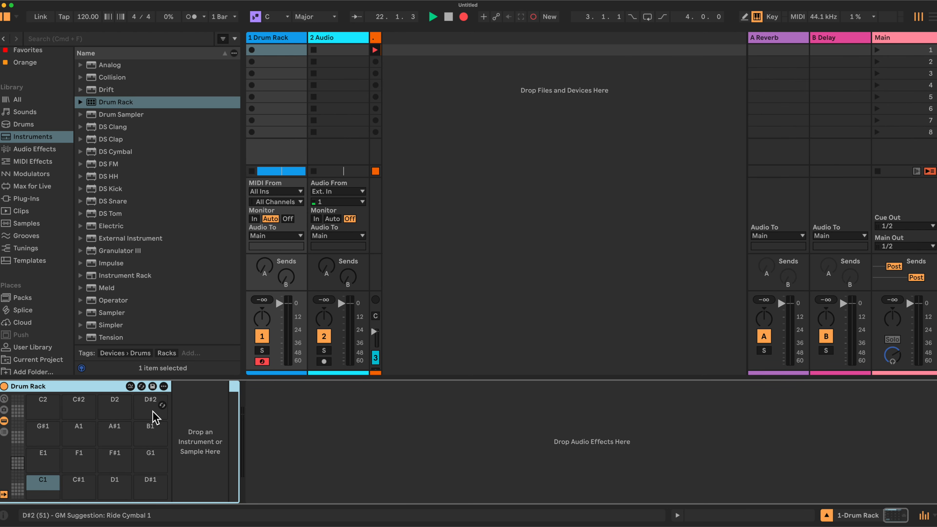